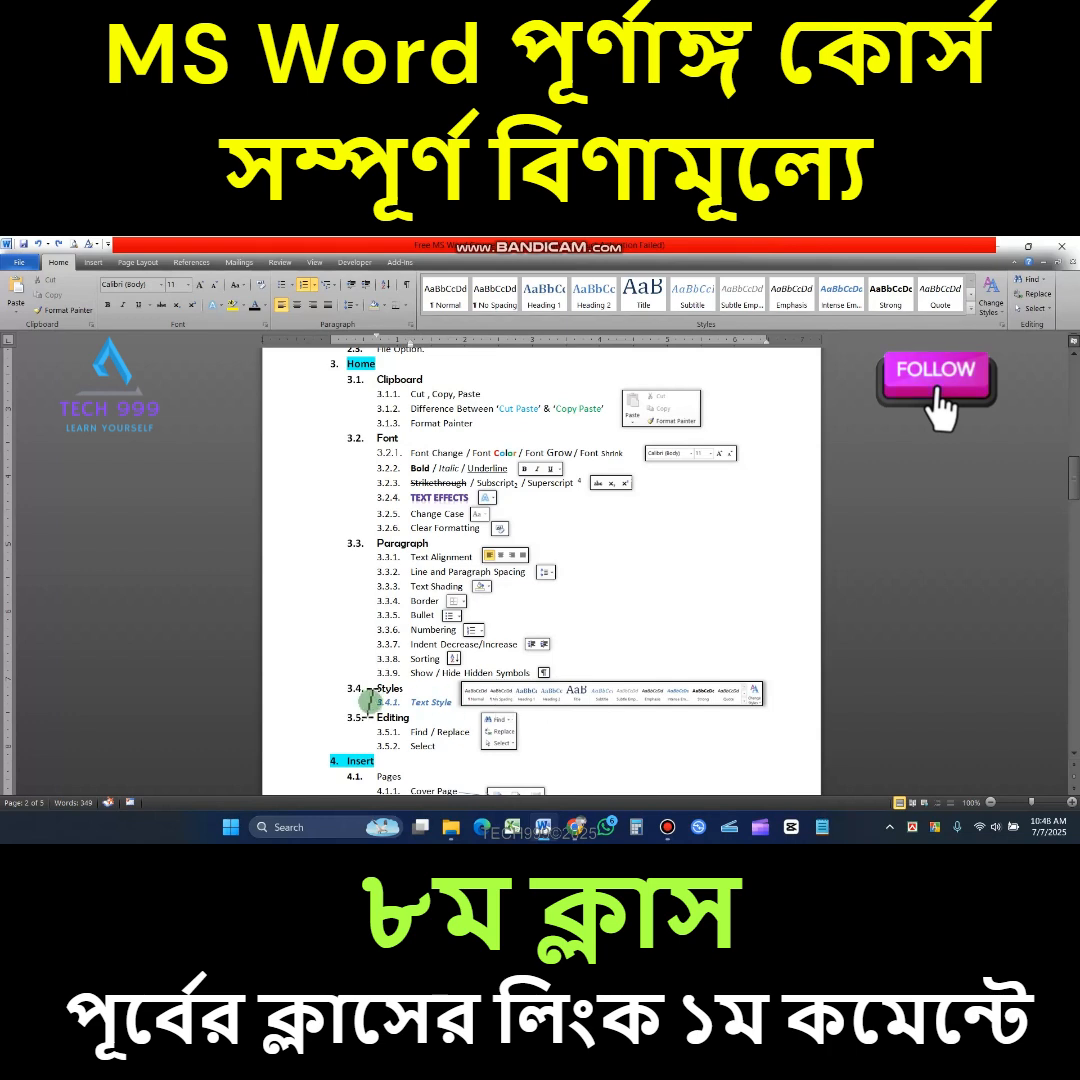
Review the Styles, Editing and Insert topics in the course outline, starting from the Text Style entry
click(375, 700)
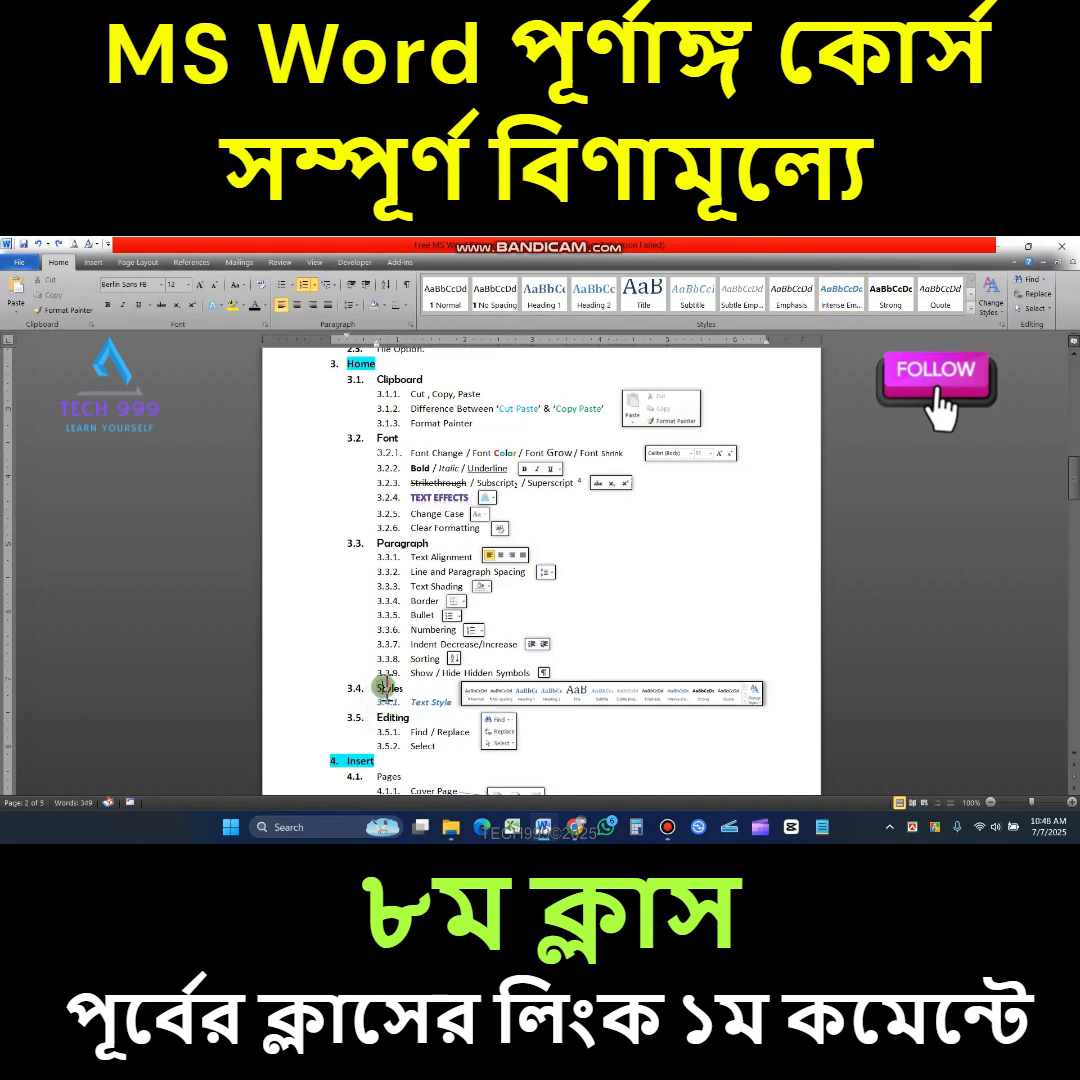
scroll(401, 701, down, 1)
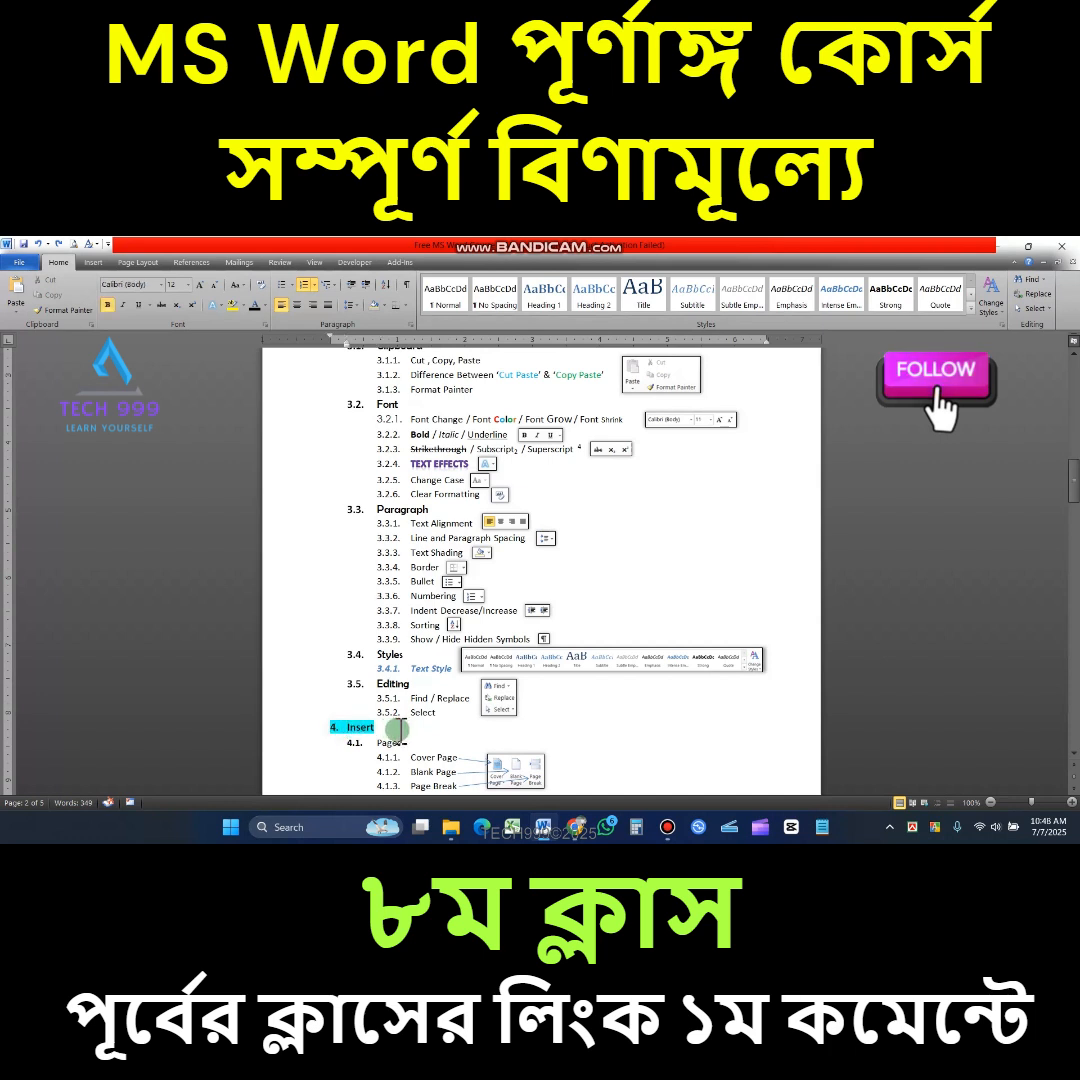
click(303, 728)
click(285, 725)
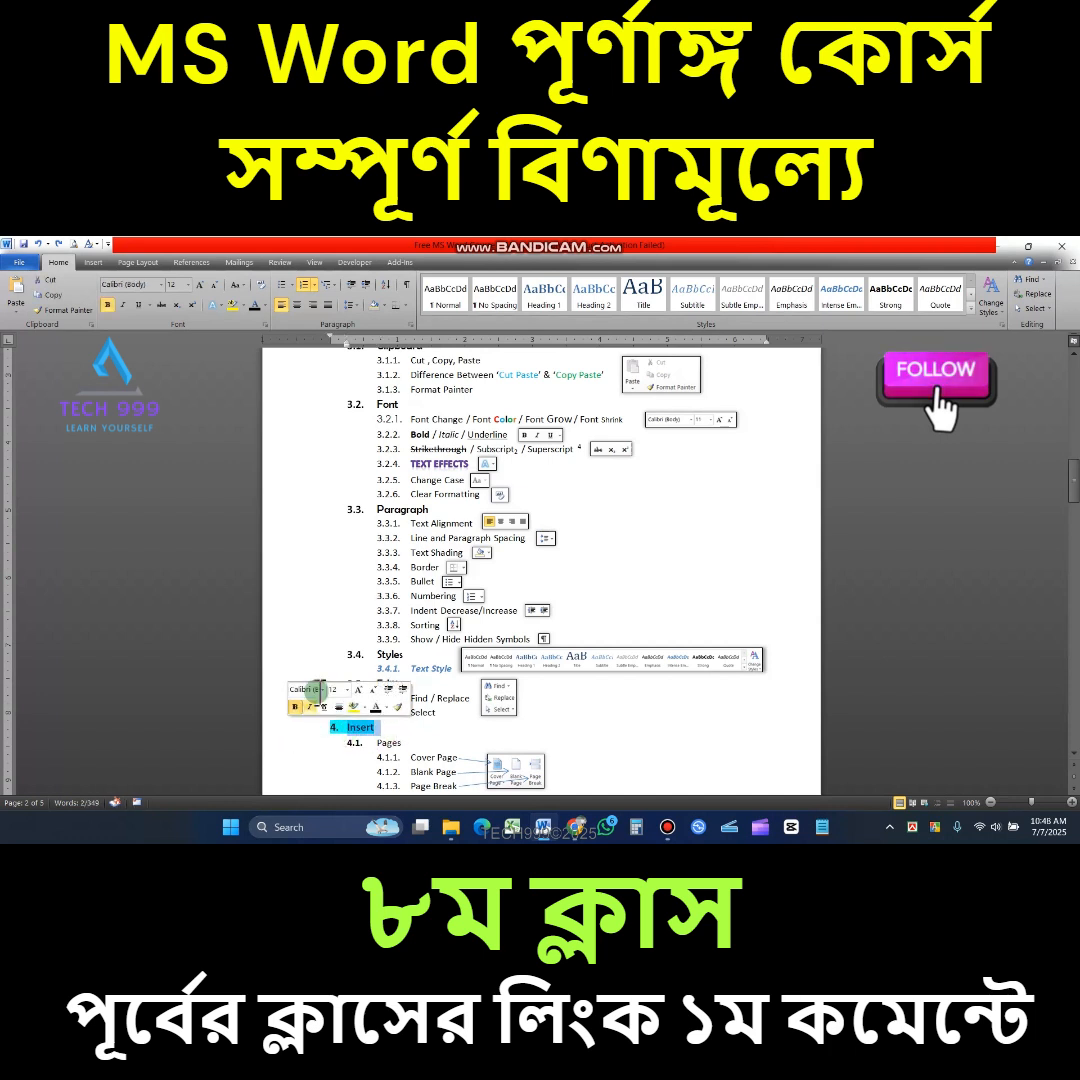
click(392, 730)
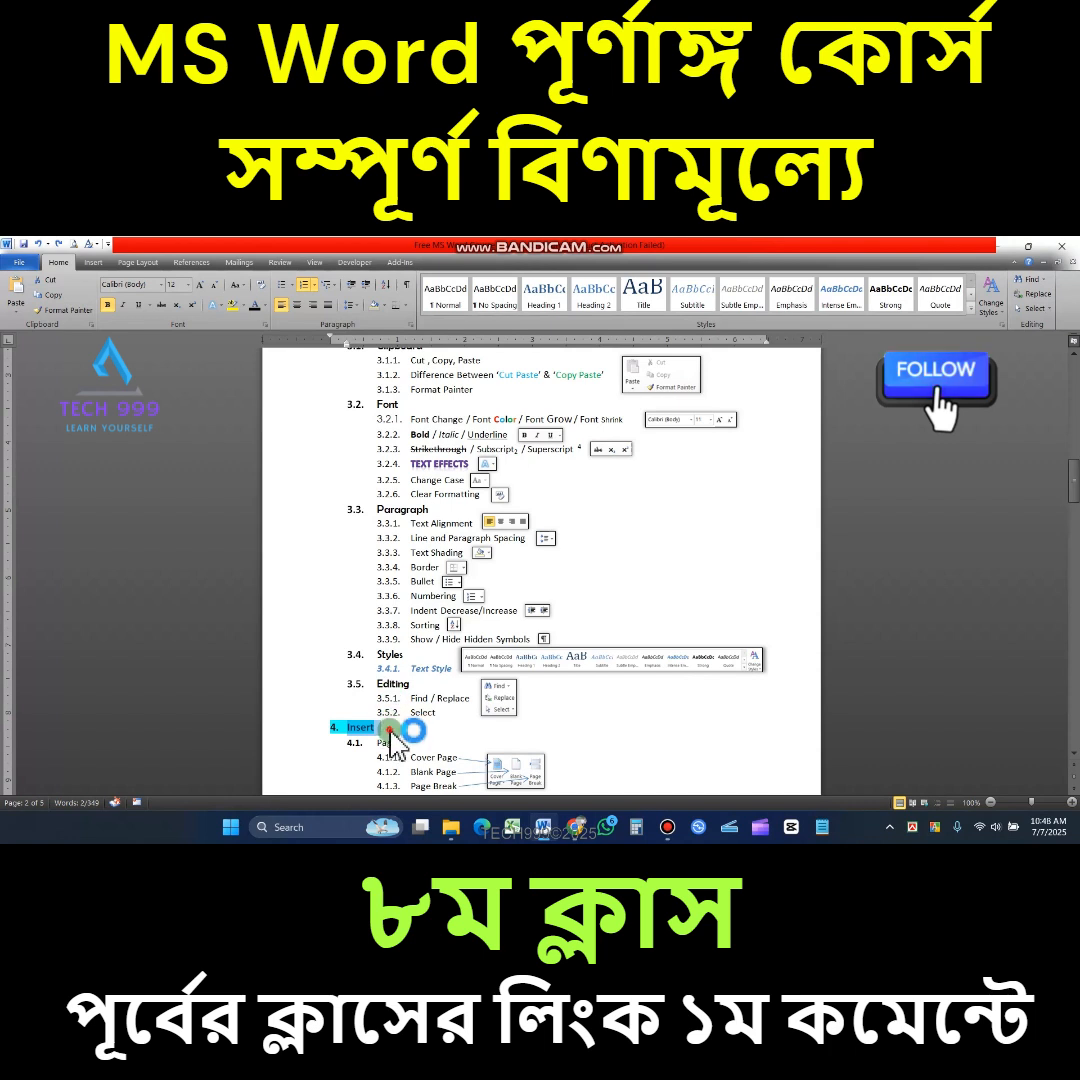
click(393, 655)
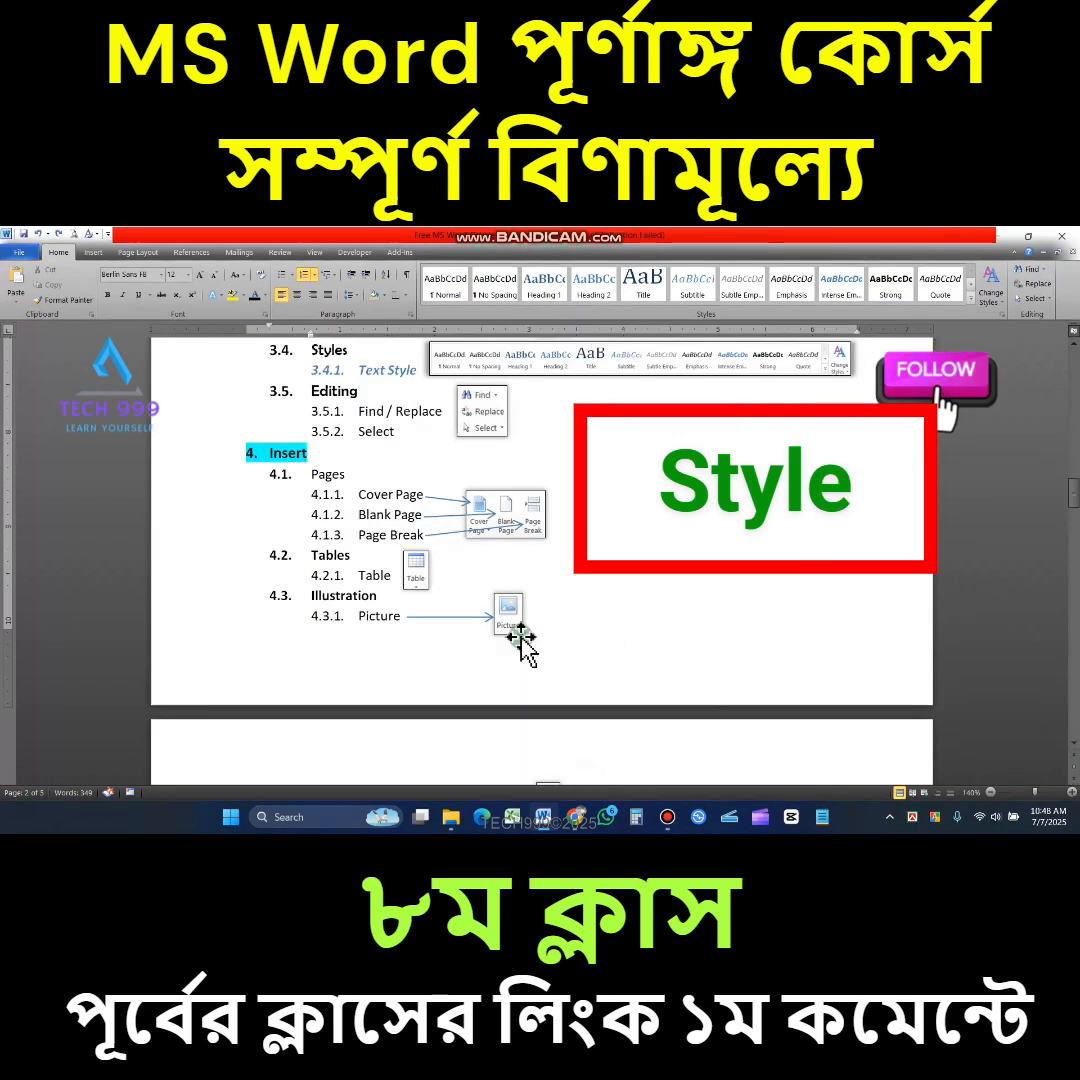
scroll(441, 586, up, 3)
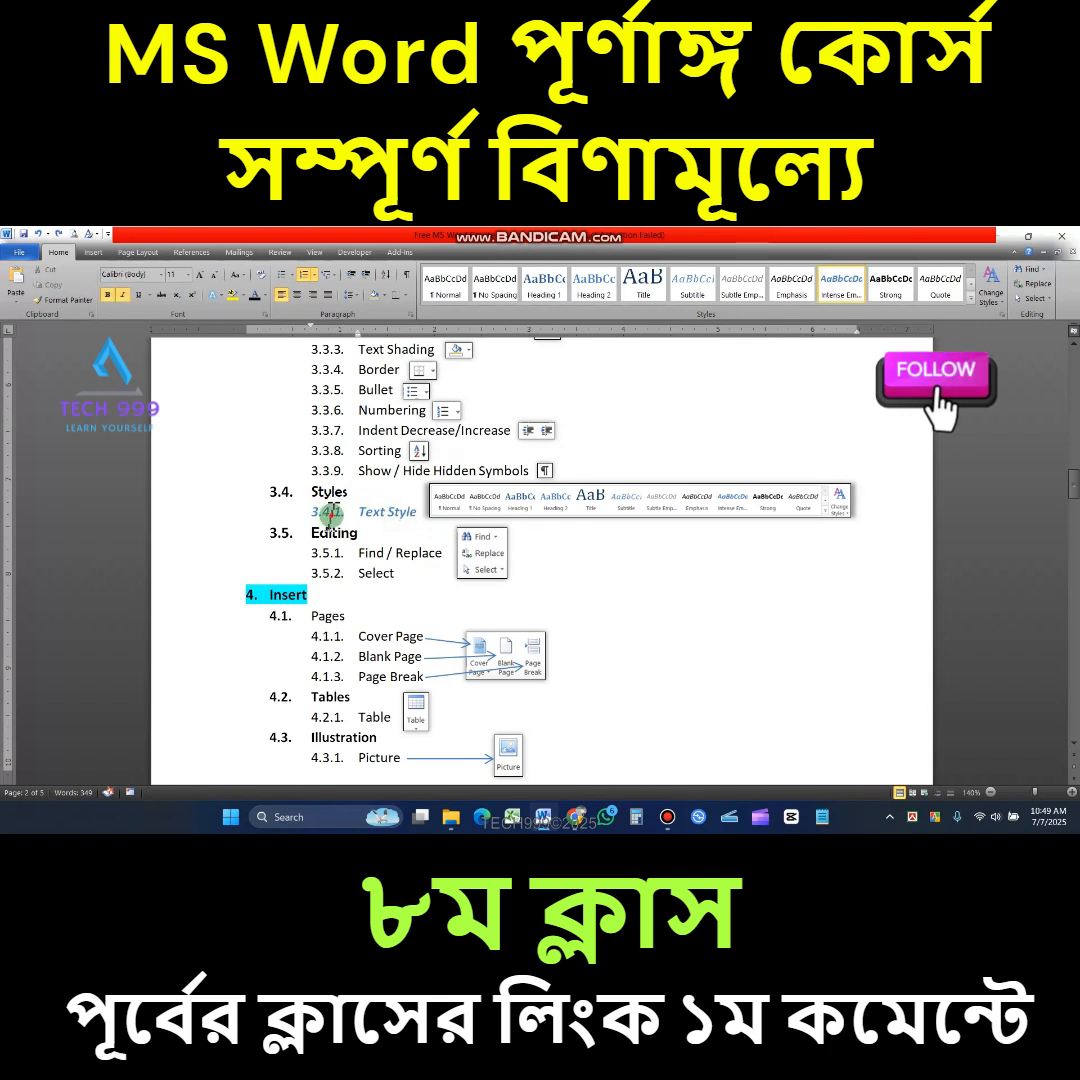
click(331, 514)
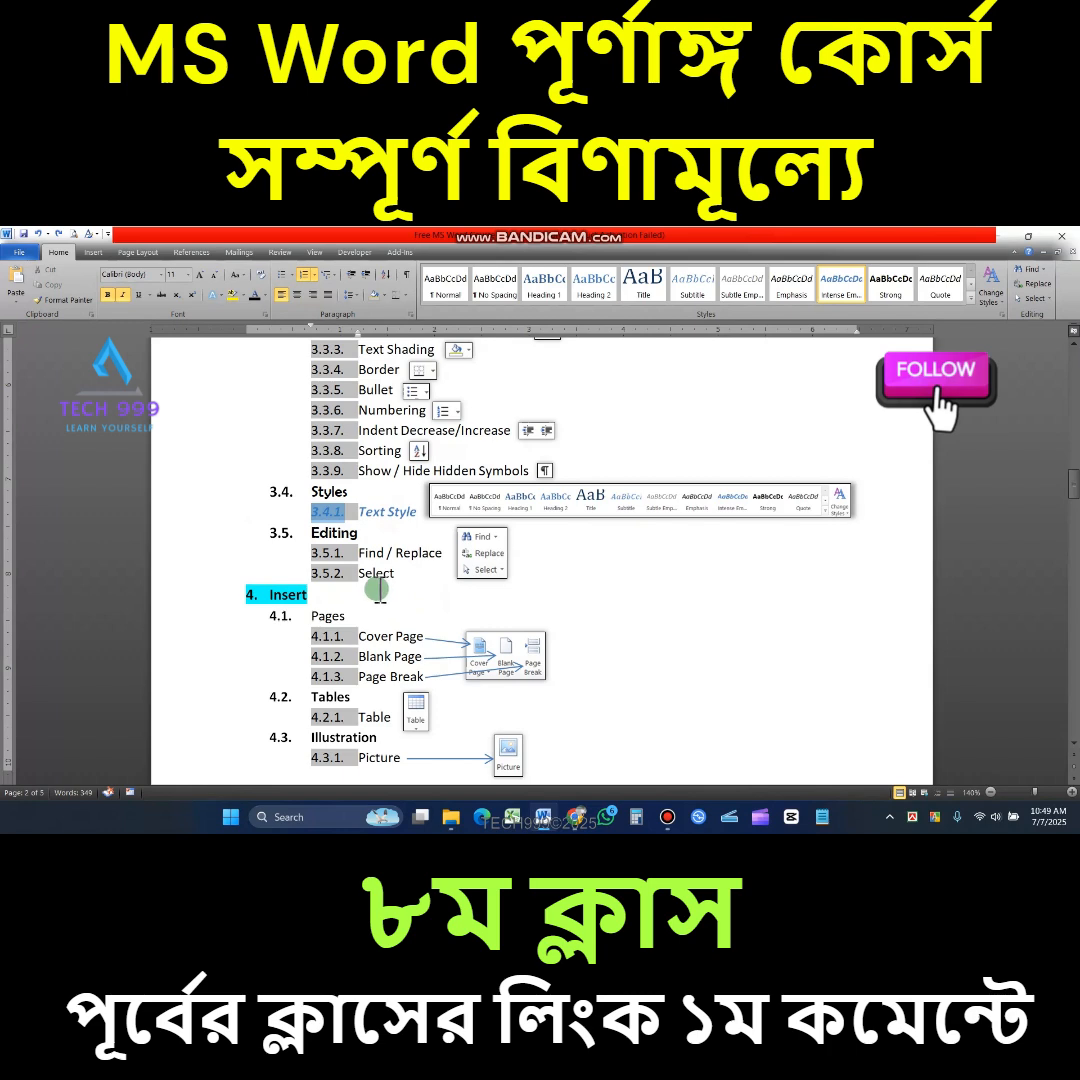
click(404, 528)
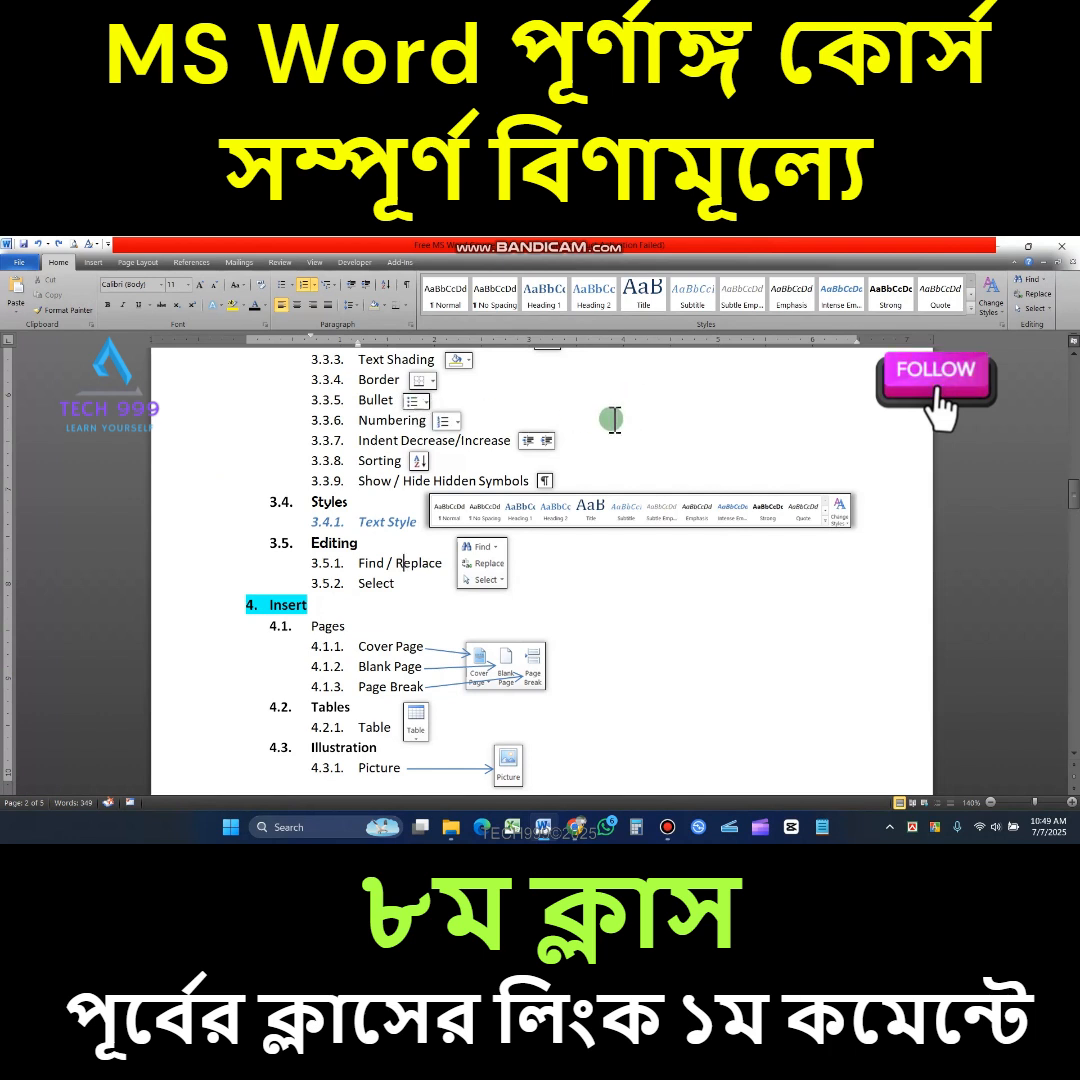
click(513, 480)
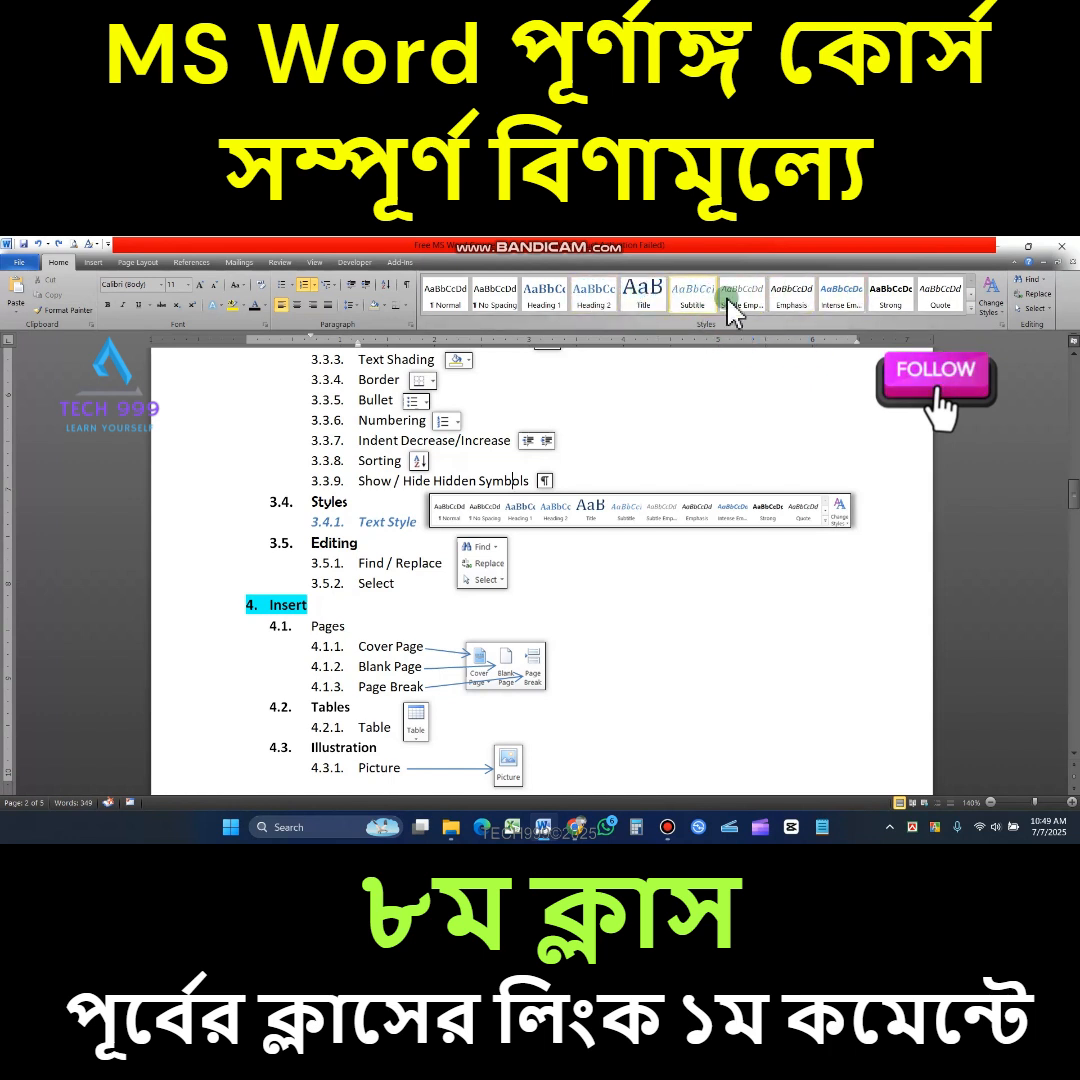
Look through the Change Styles options for colors, paragraph spacing and fonts without applying any of them
click(1001, 313)
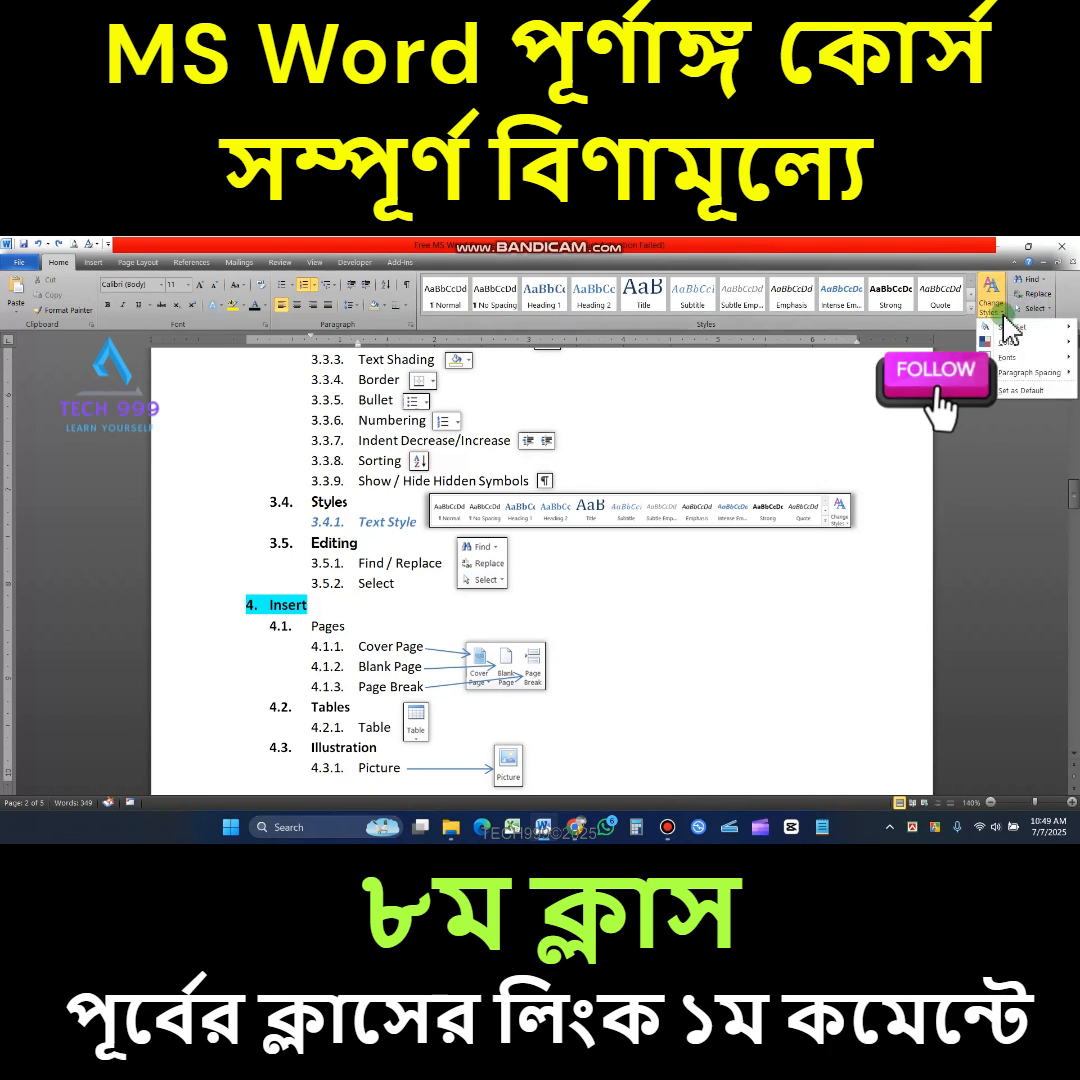
click(1036, 327)
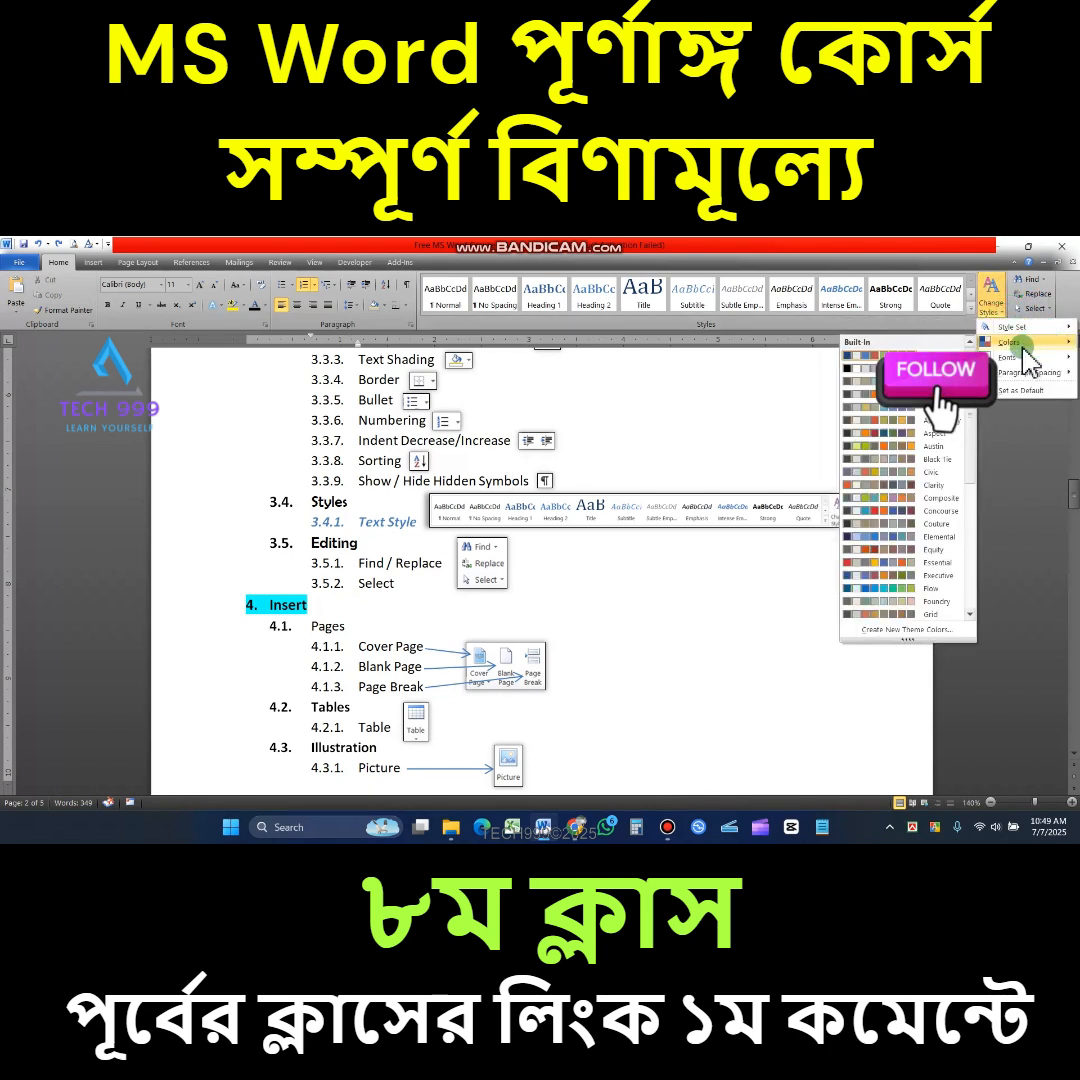
click(1023, 370)
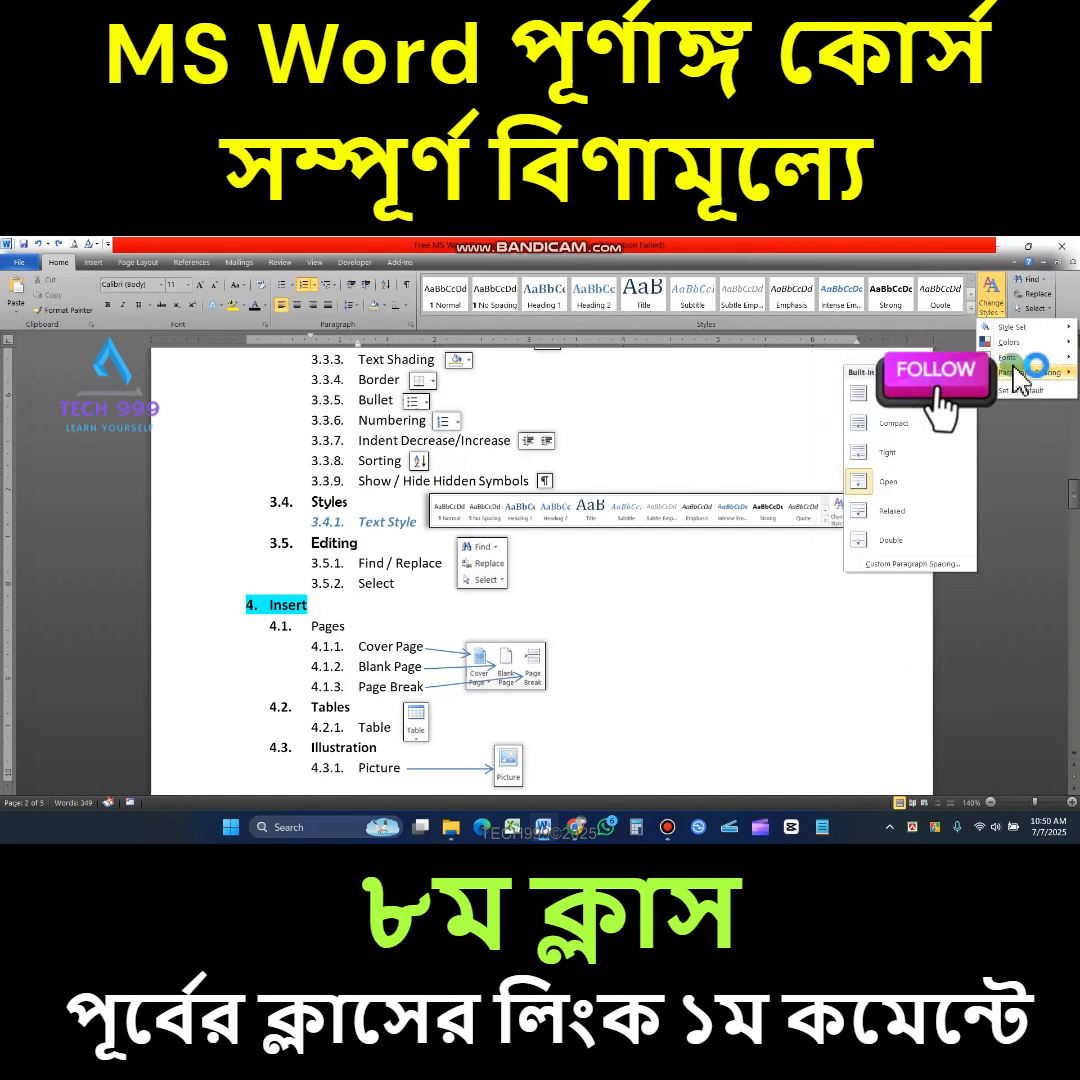
click(1020, 358)
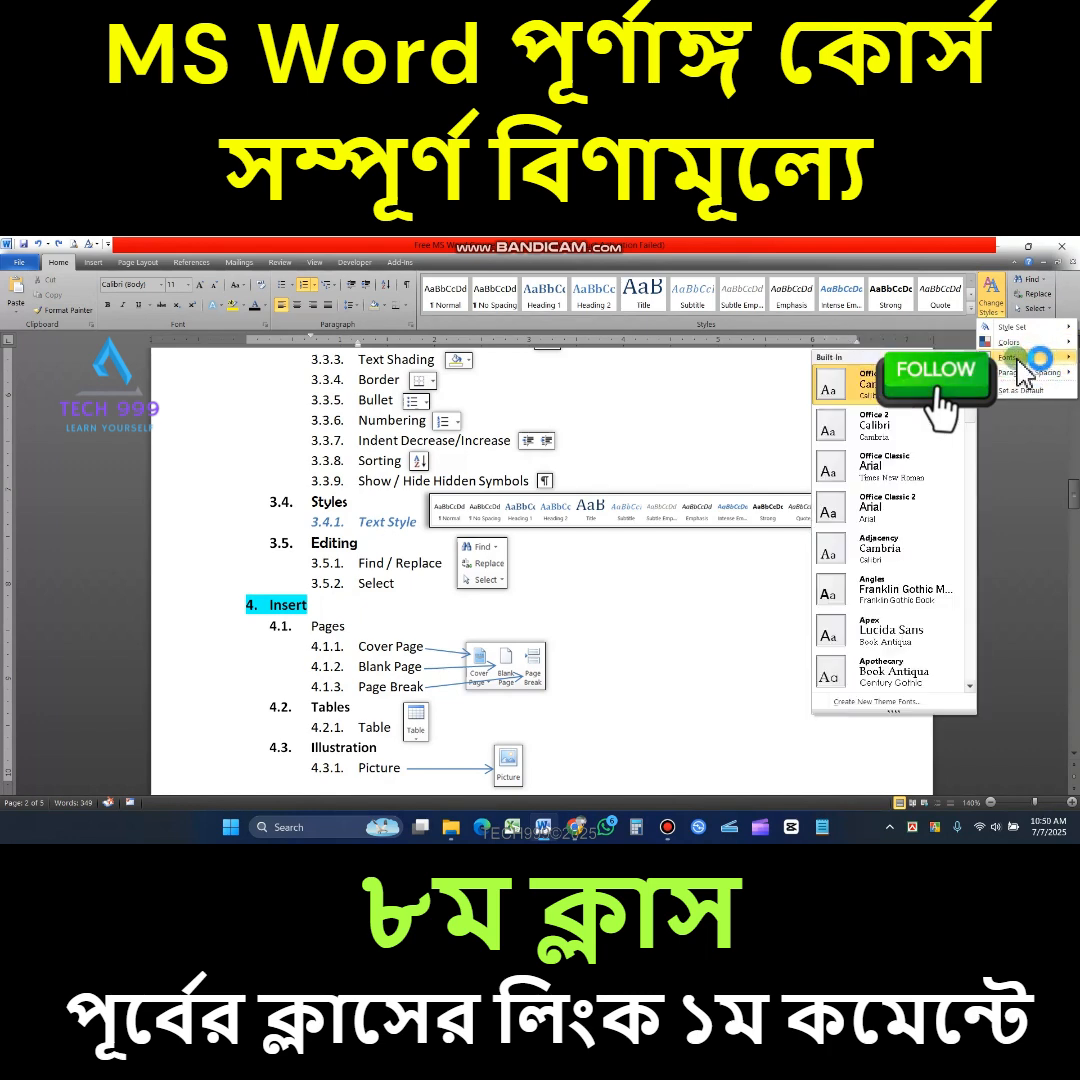
click(388, 458)
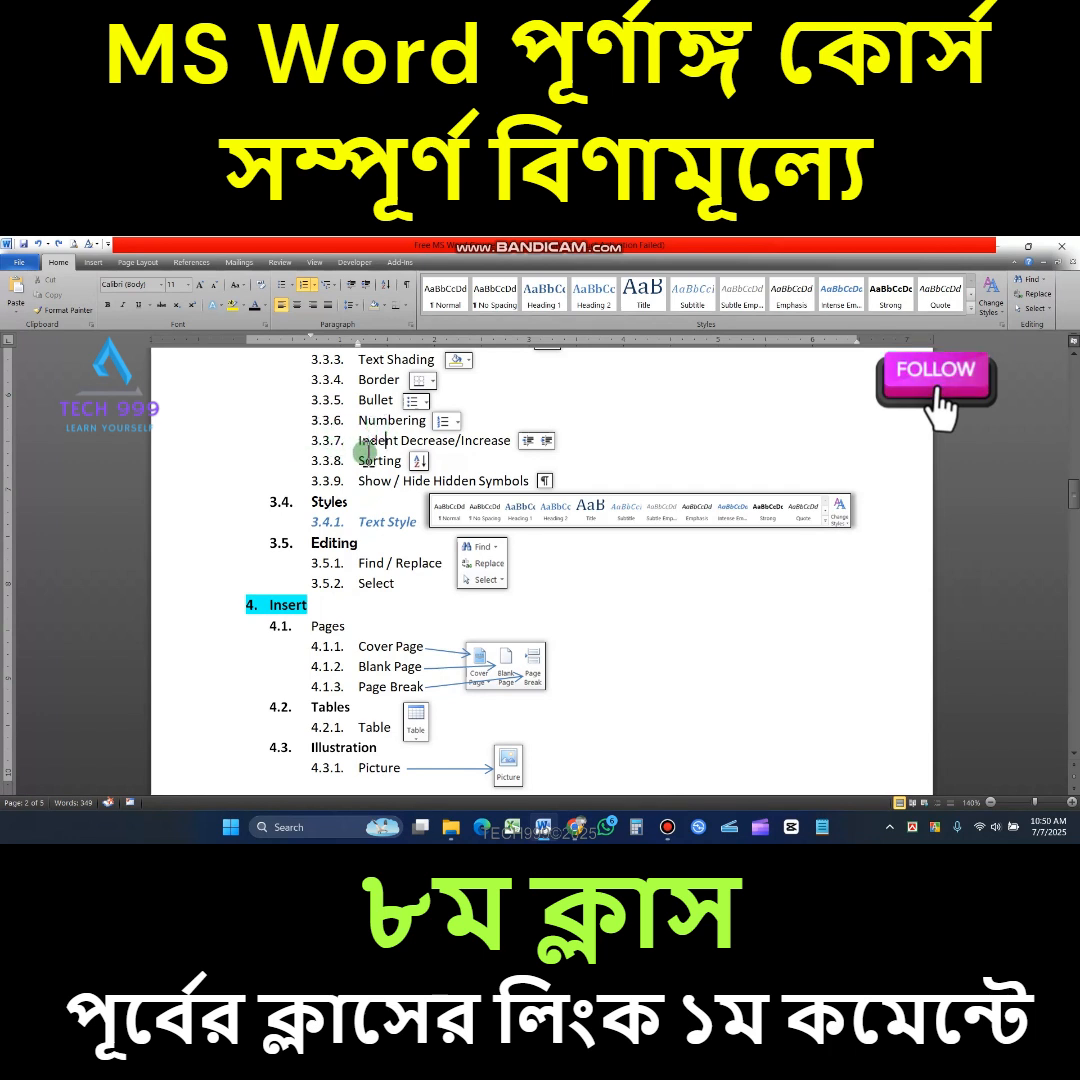
Apply the Intense Reference style to the Find / Replace and Select items under Editing in the outline
triple_click(366, 448)
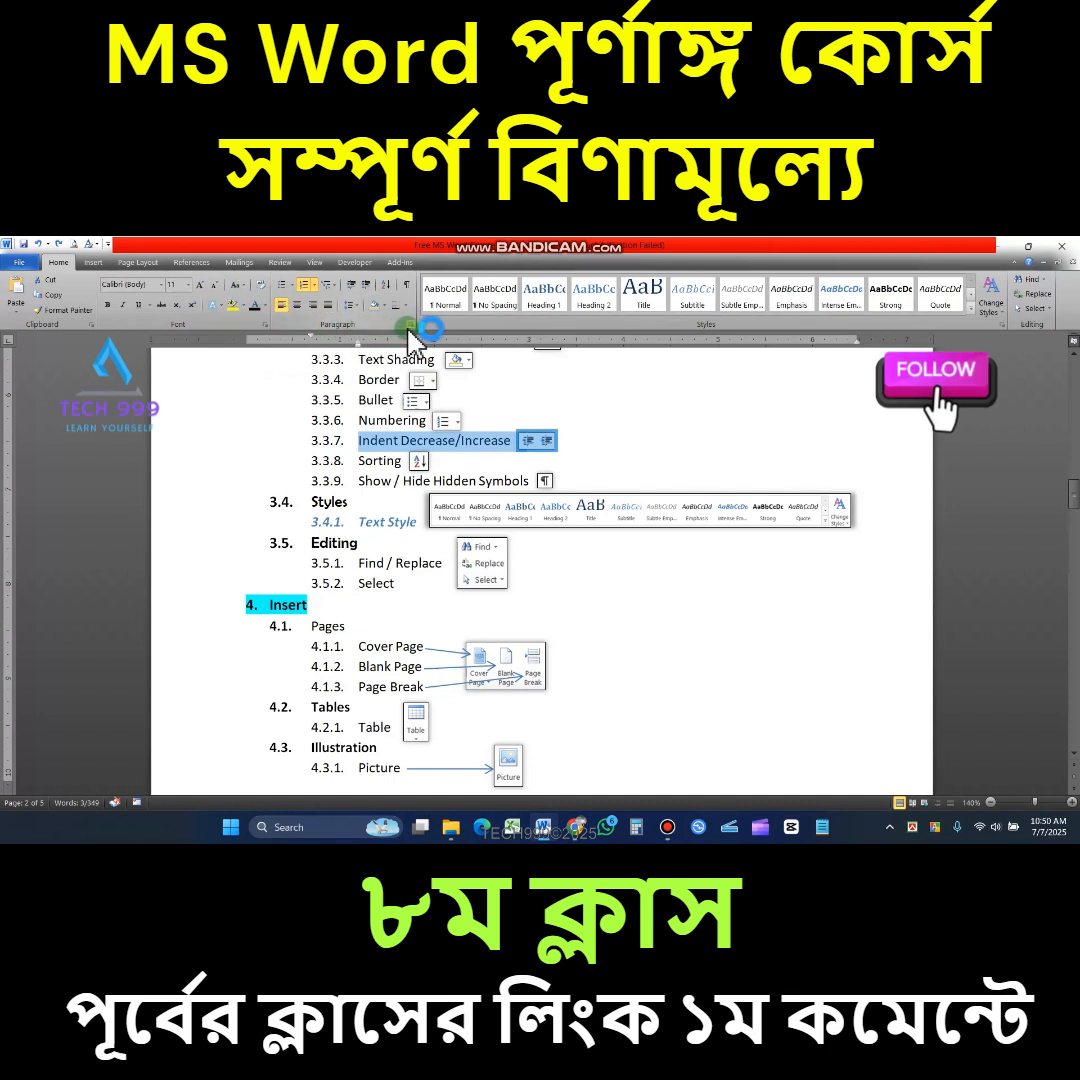
click(386, 440)
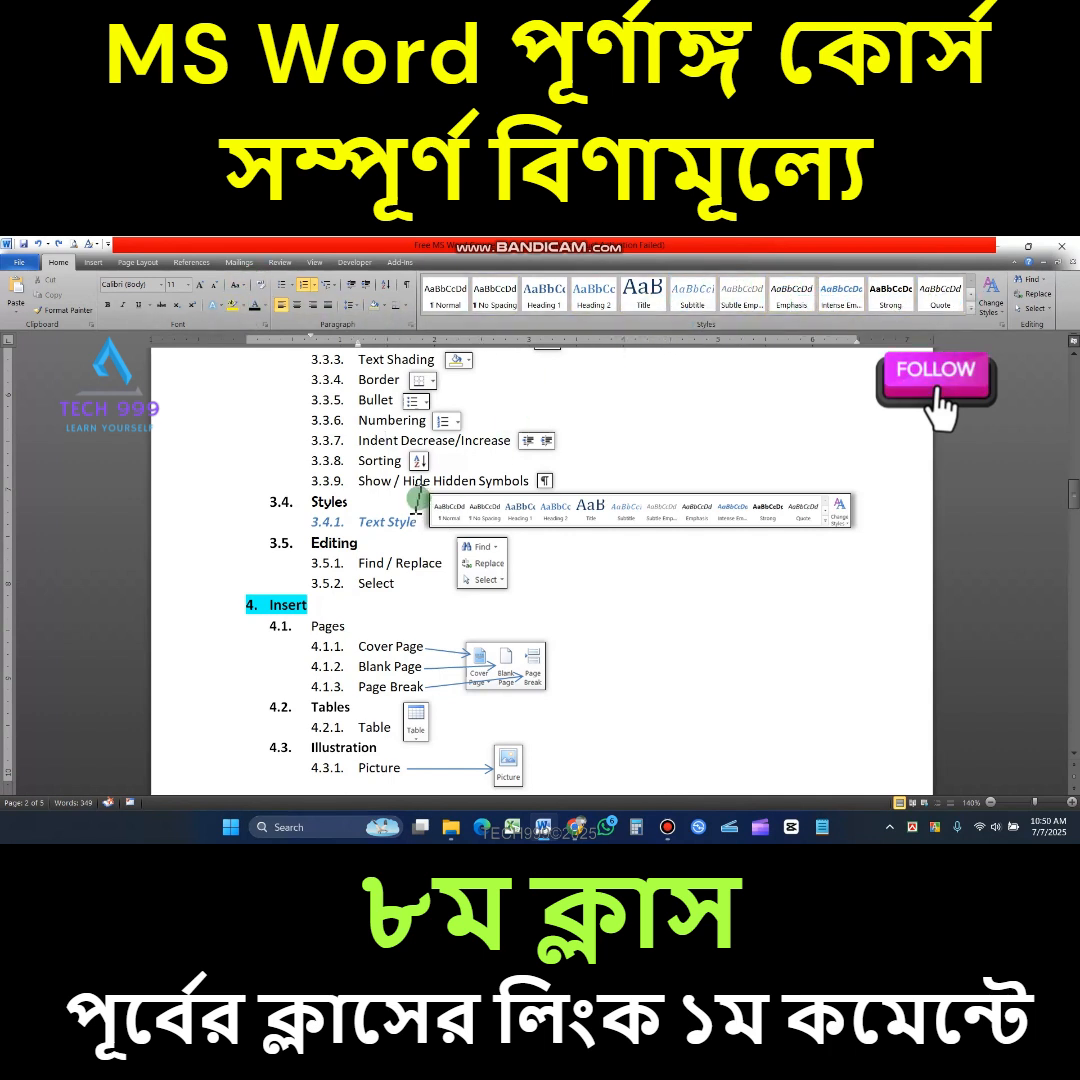
drag(181, 563, 186, 584)
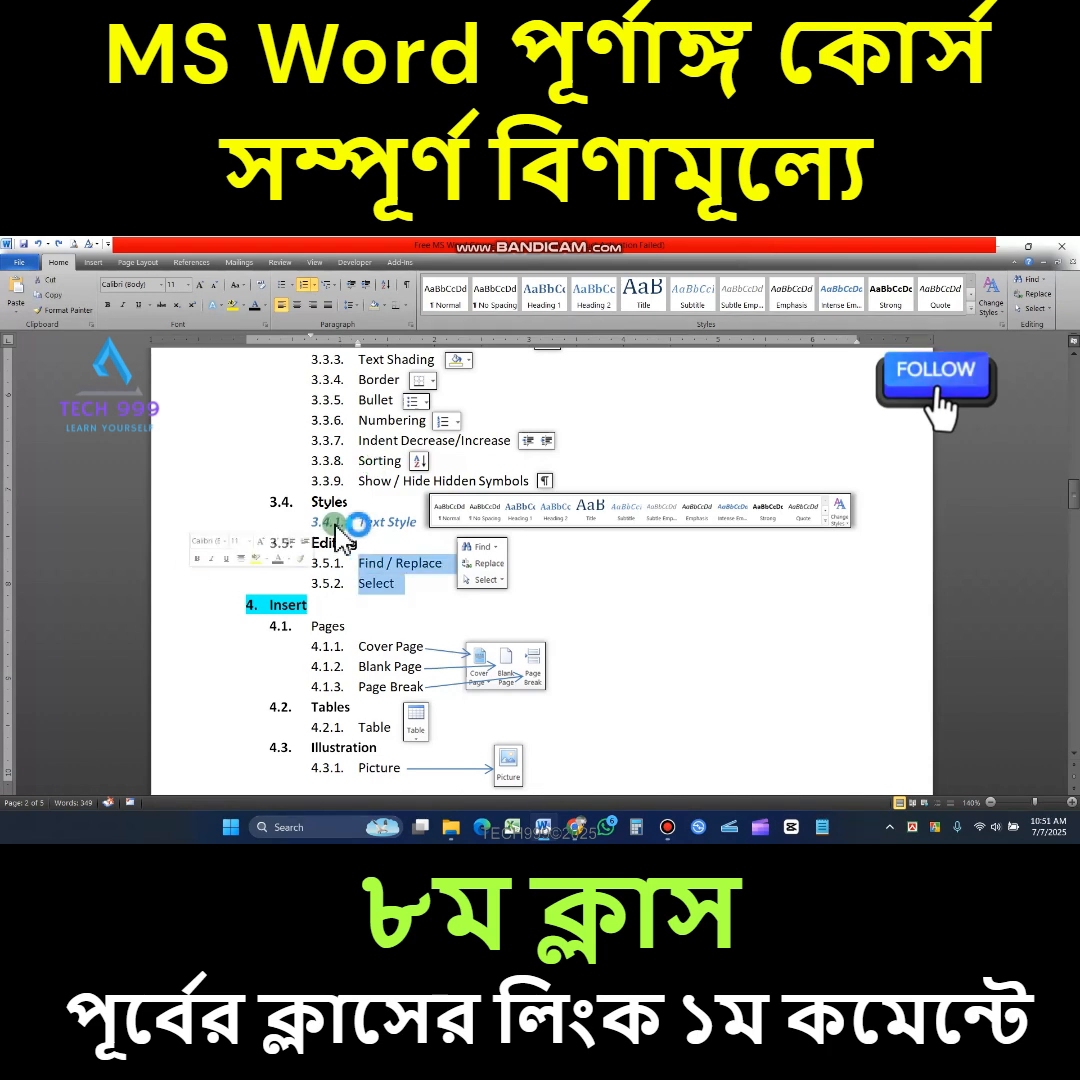
click(970, 317)
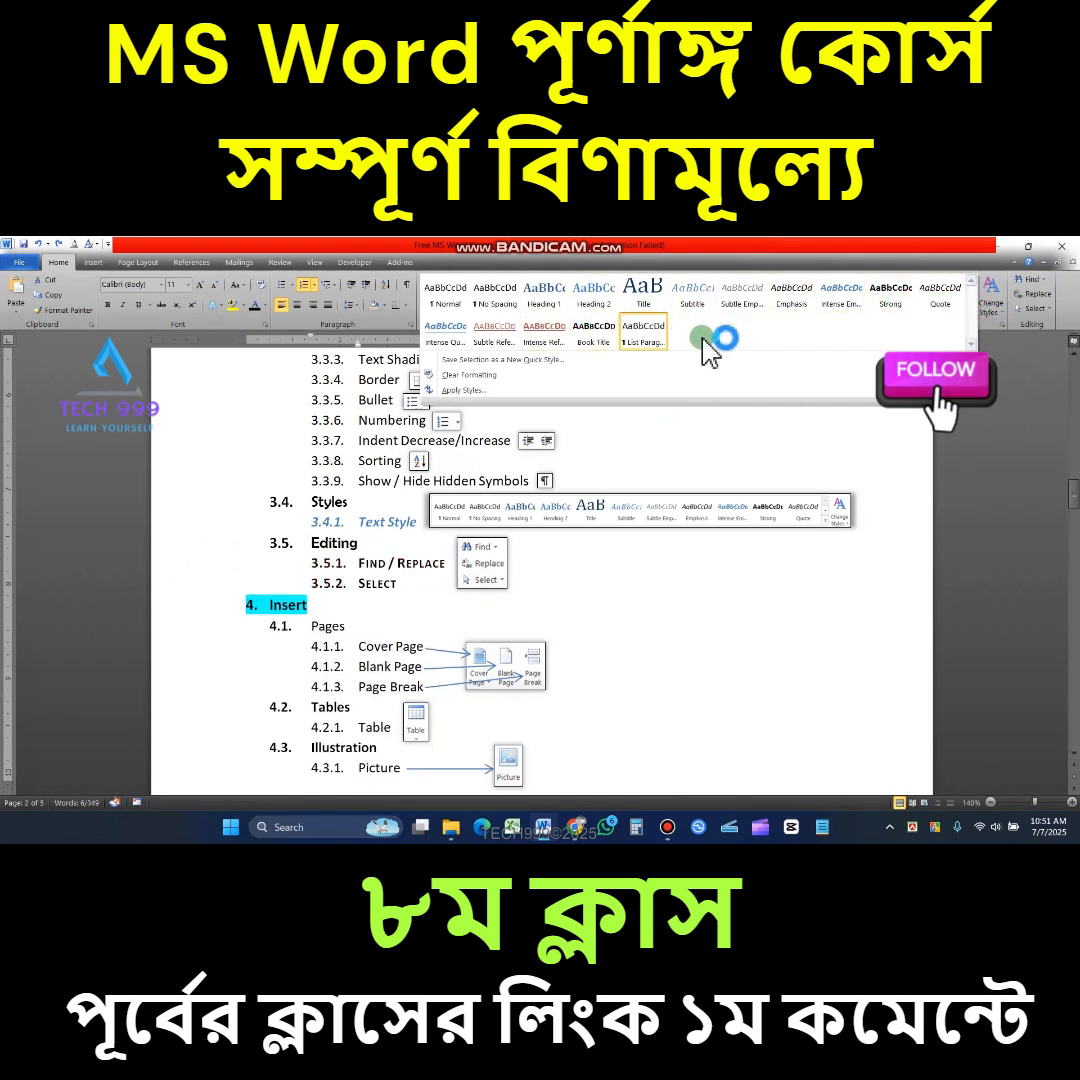
click(588, 344)
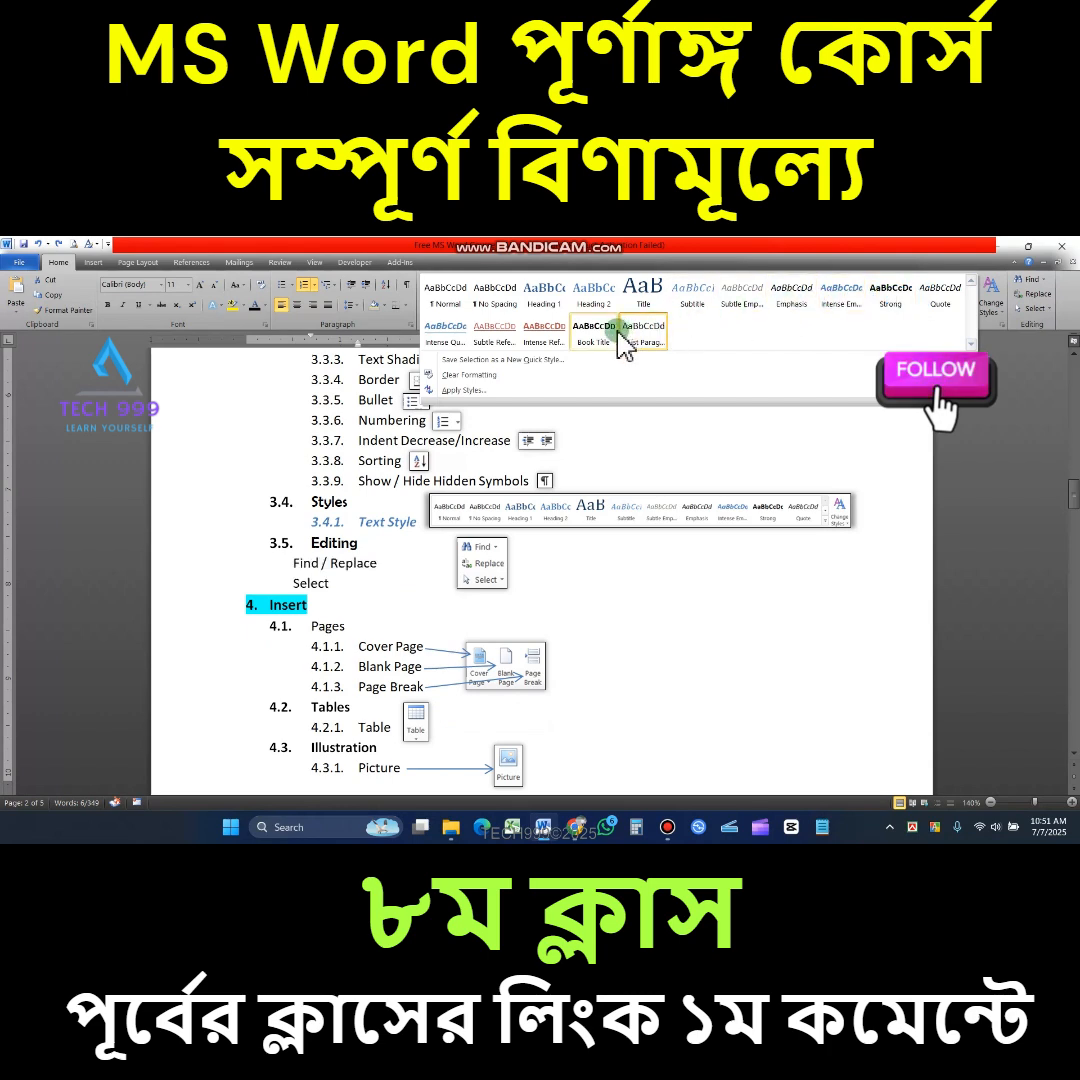
click(557, 335)
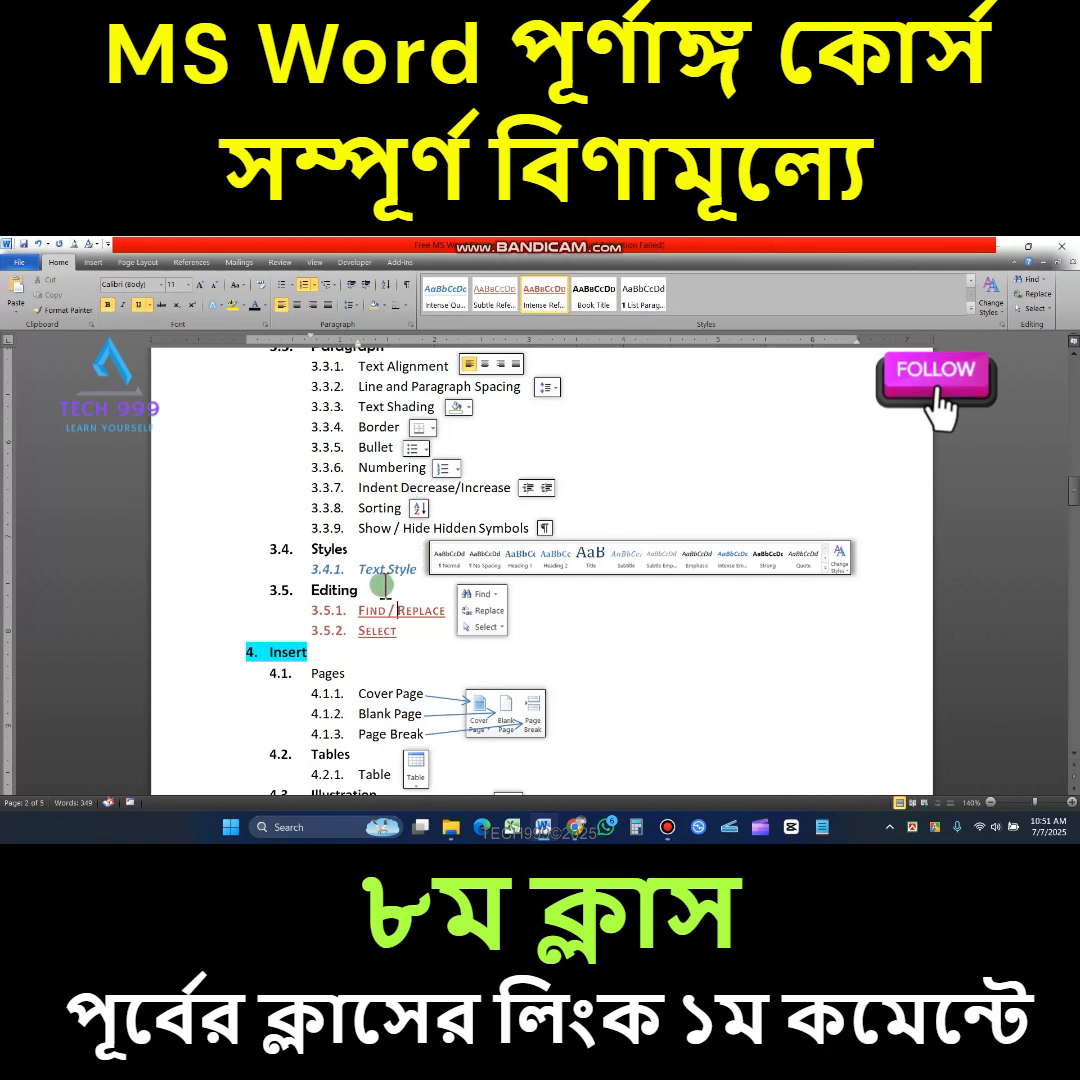
drag(205, 446, 520, 518)
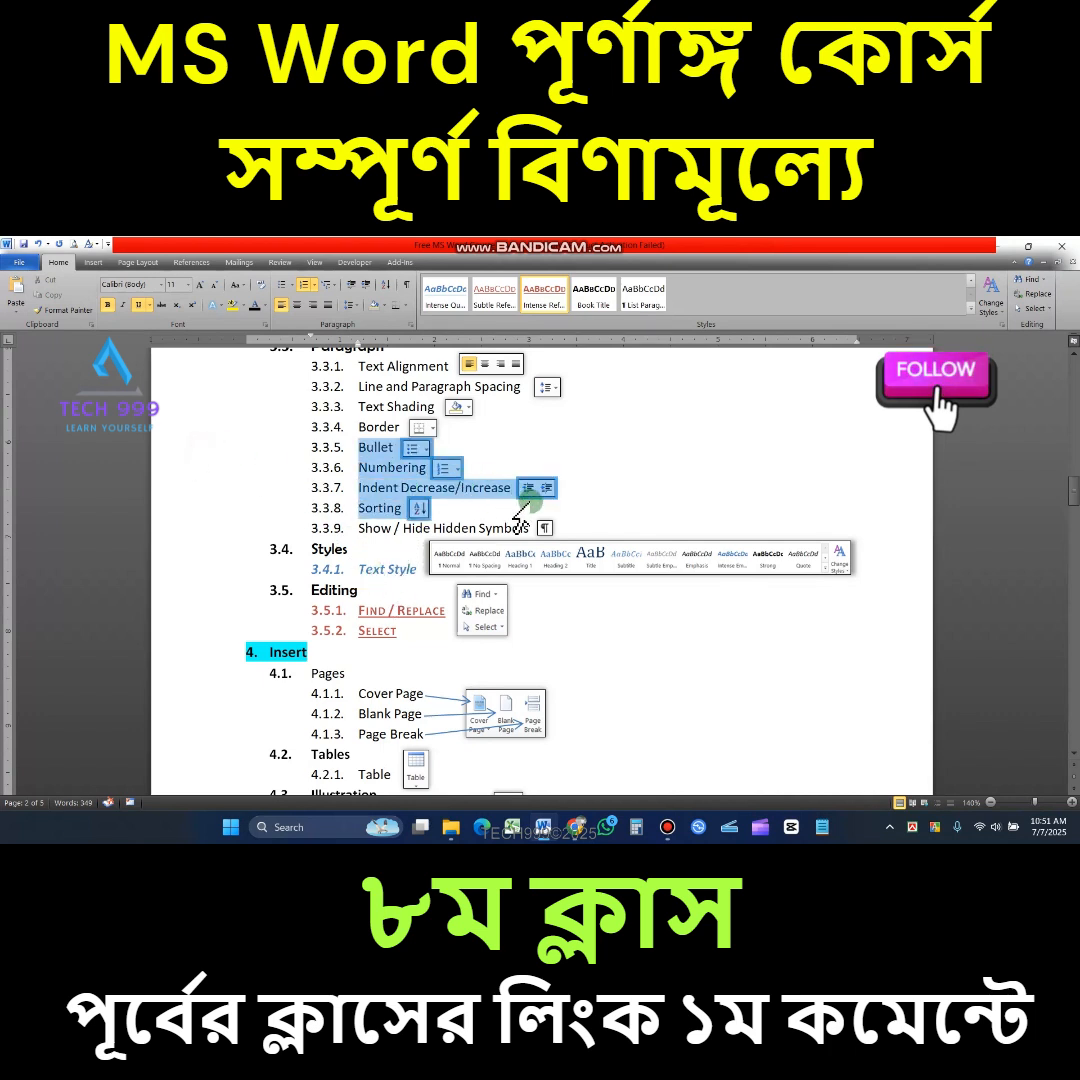
click(398, 490)
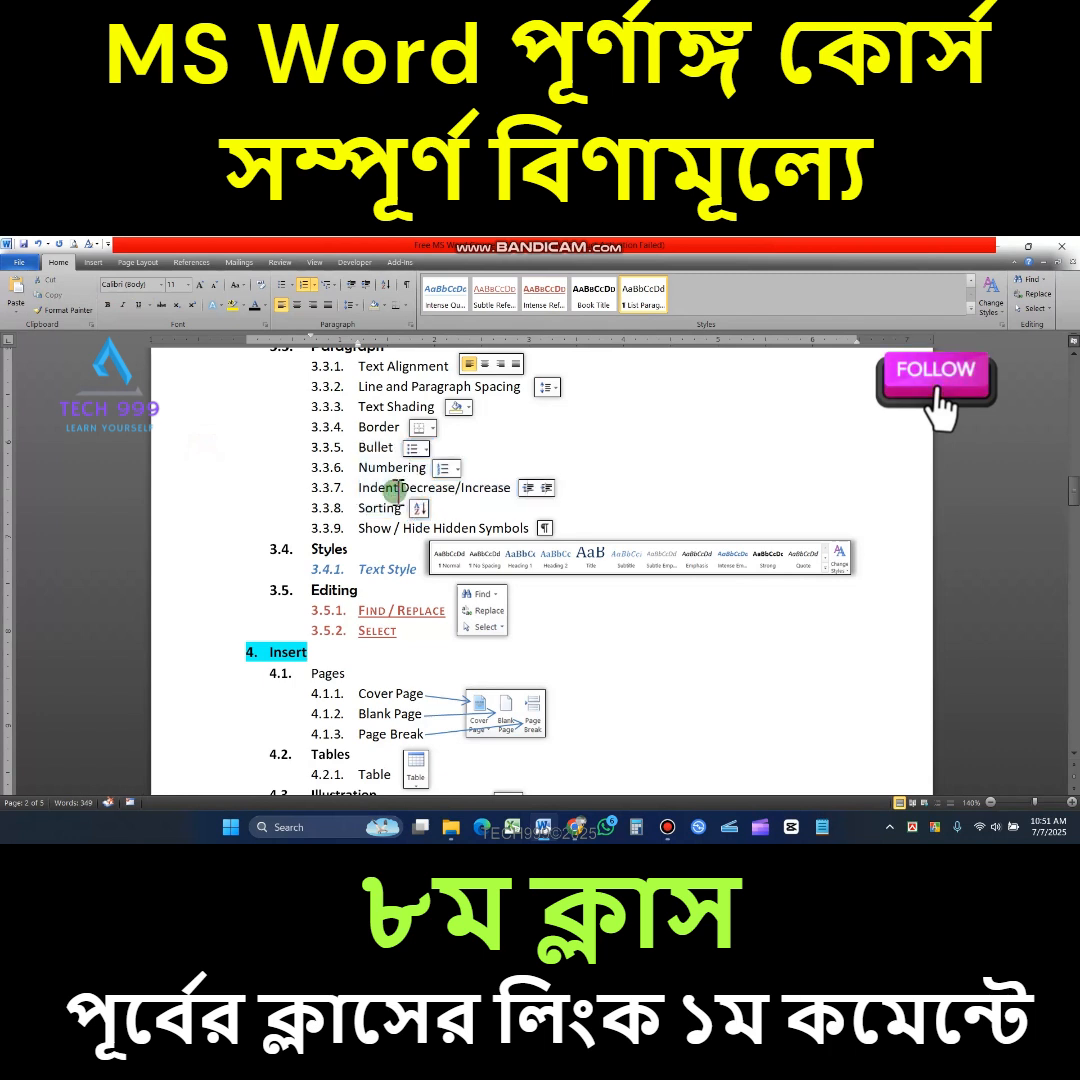
drag(284, 457, 529, 497)
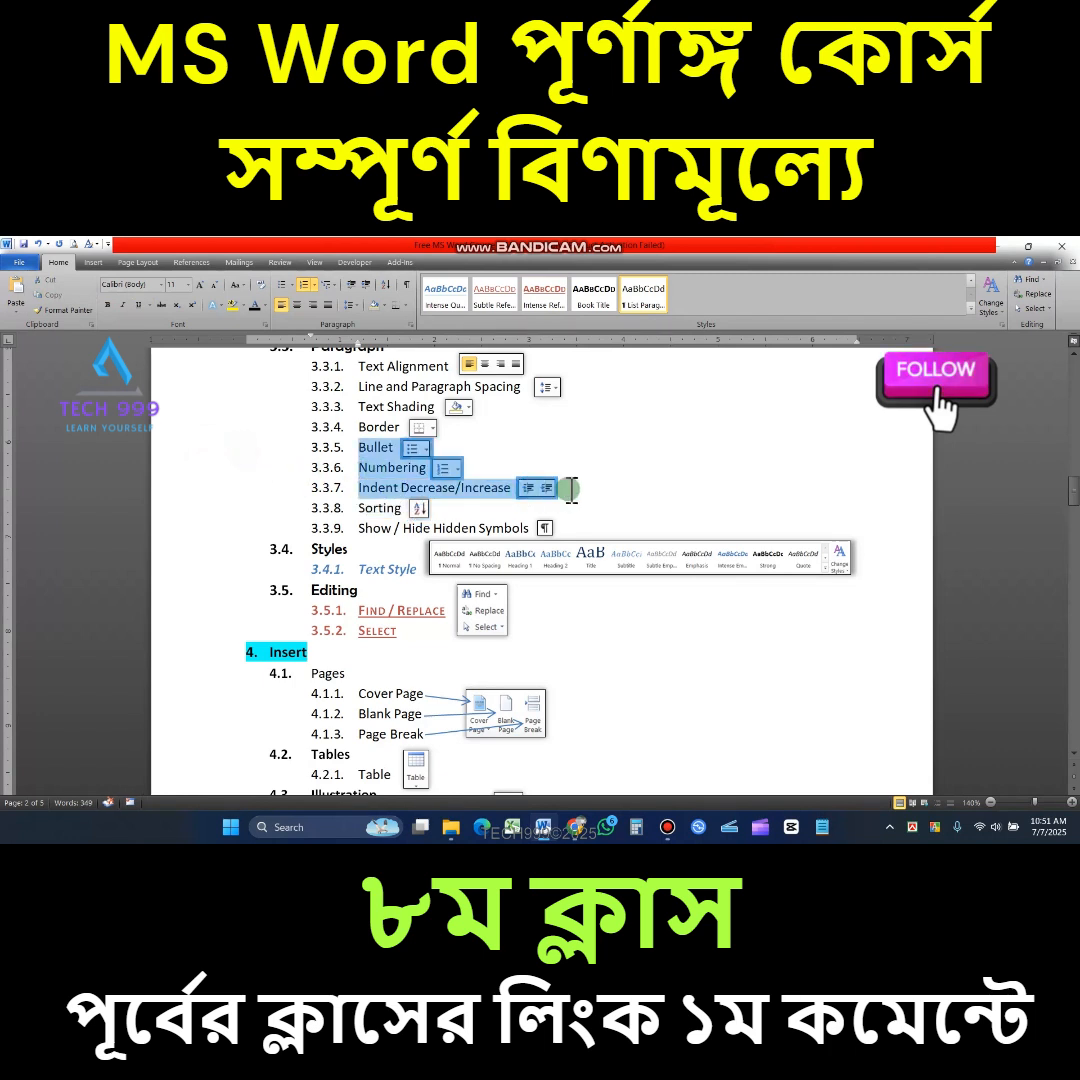
click(385, 489)
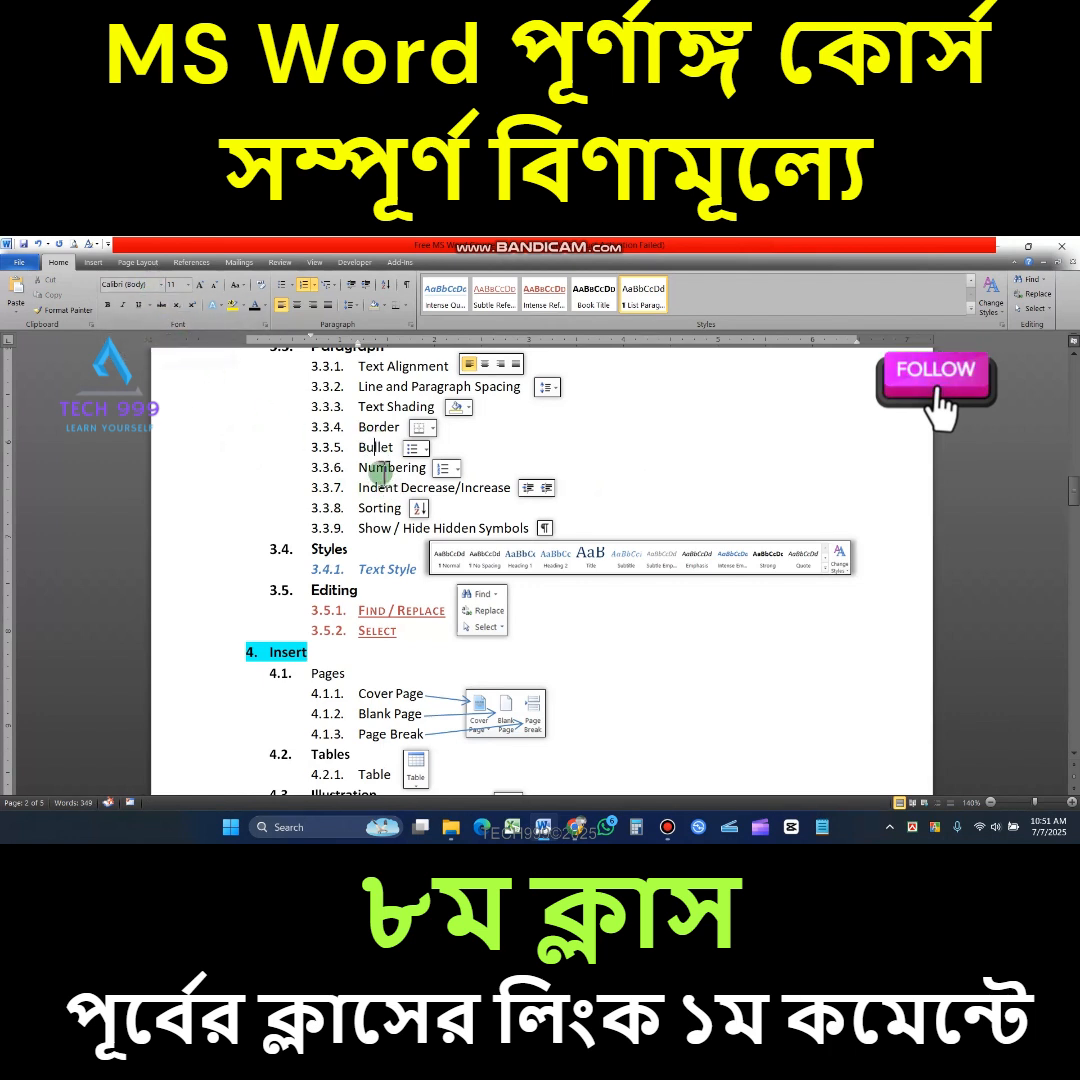
click(379, 471)
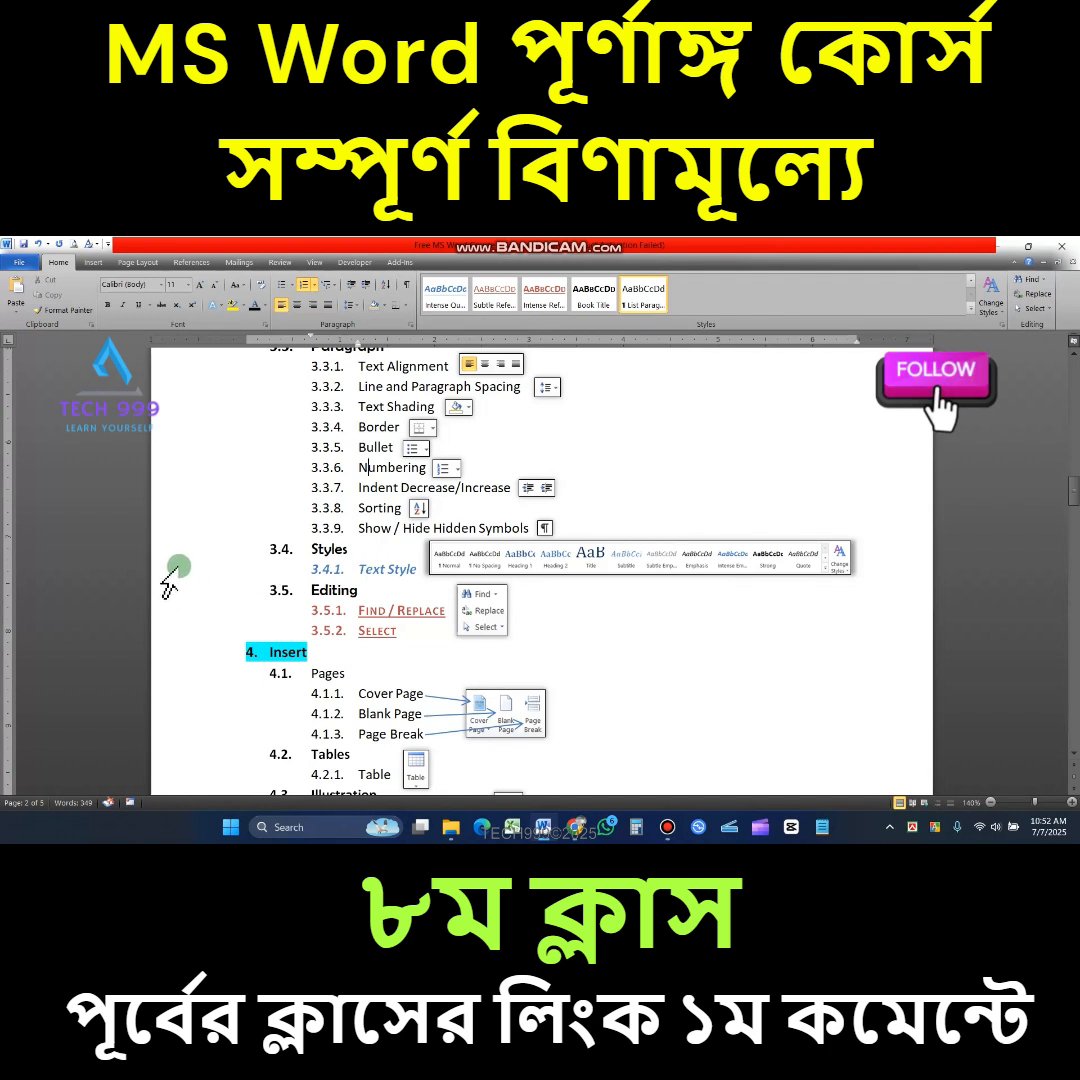
click(378, 632)
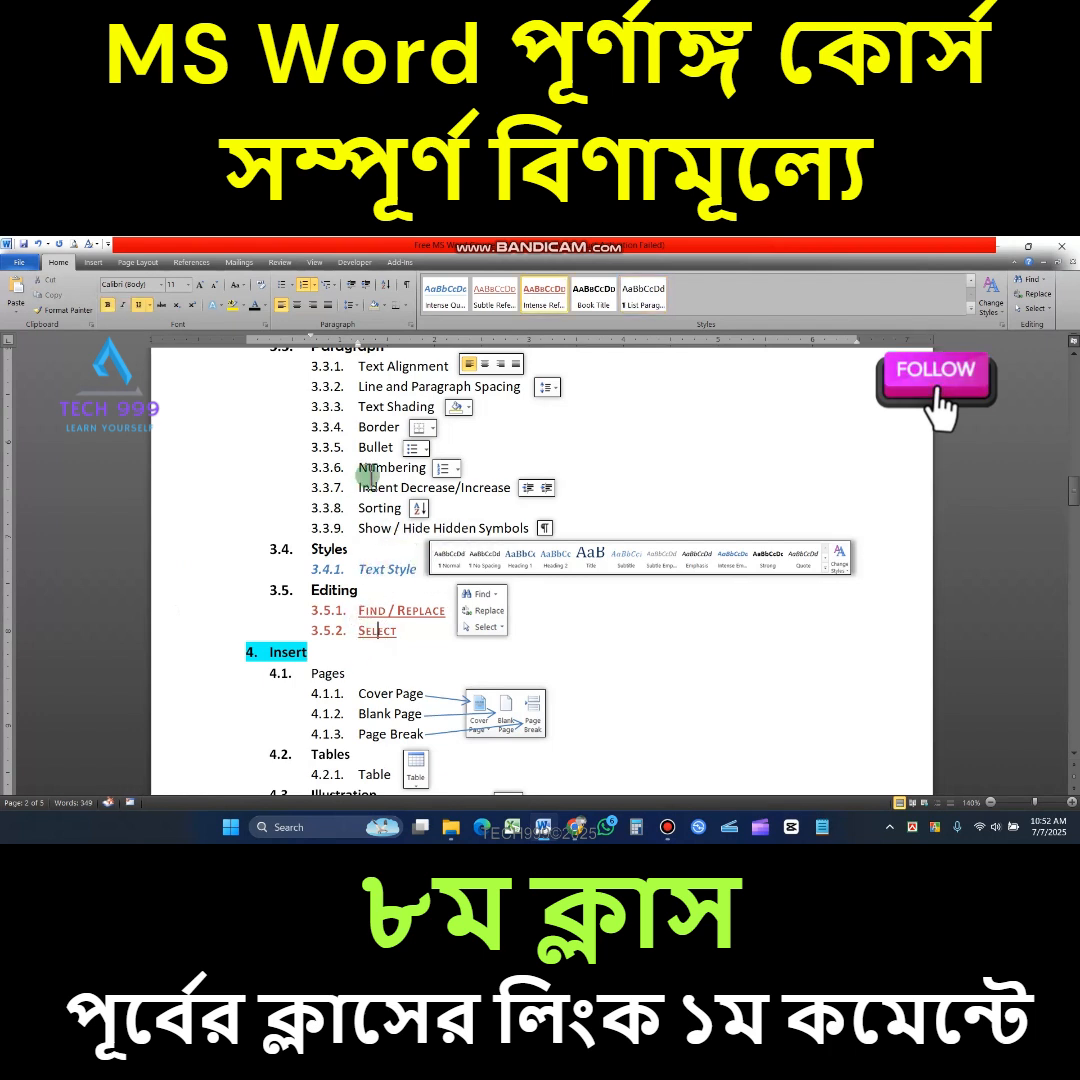
click(349, 444)
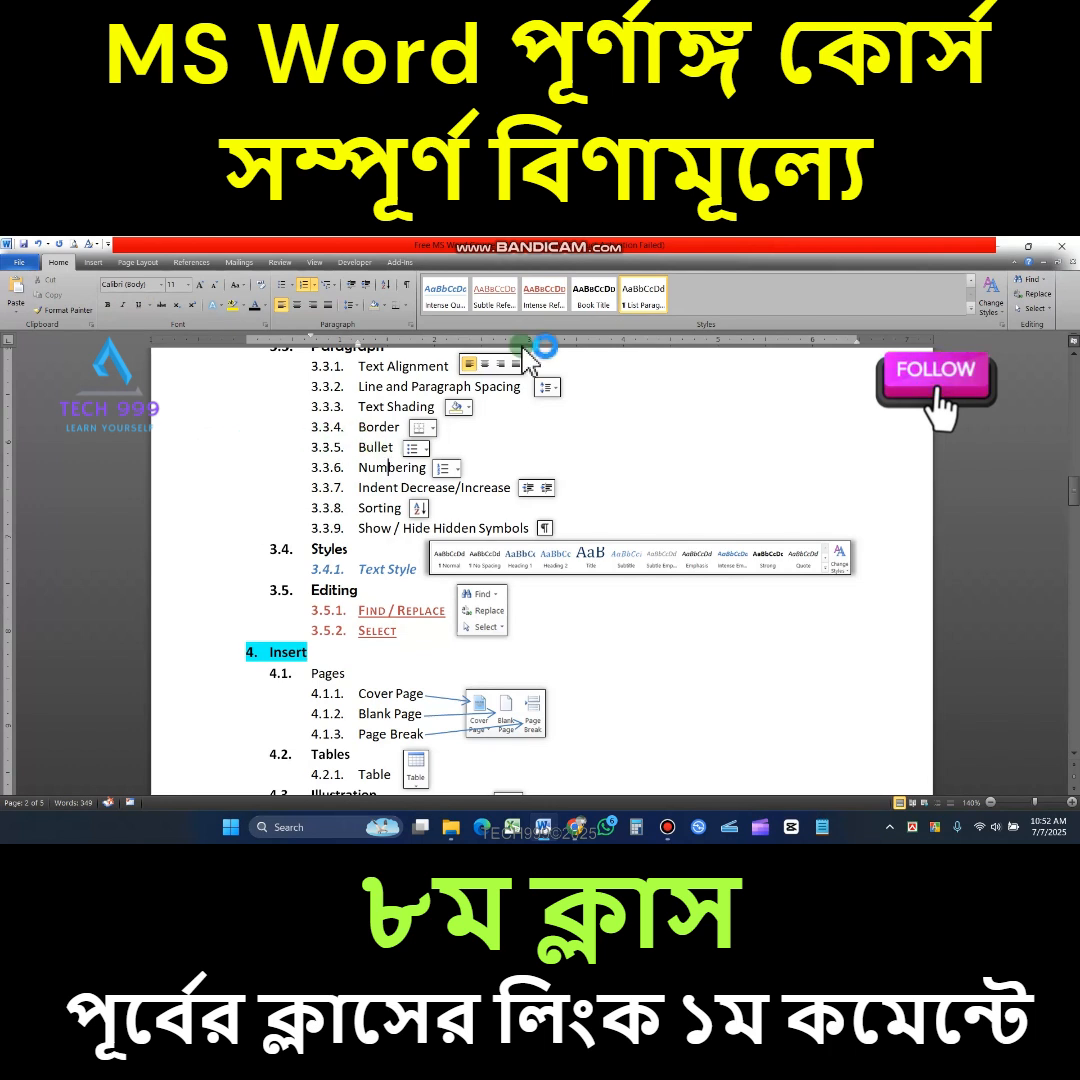
Preview built-in theme color sets such as Aspect, Clarity and Couture on the styled text in the document
click(1005, 317)
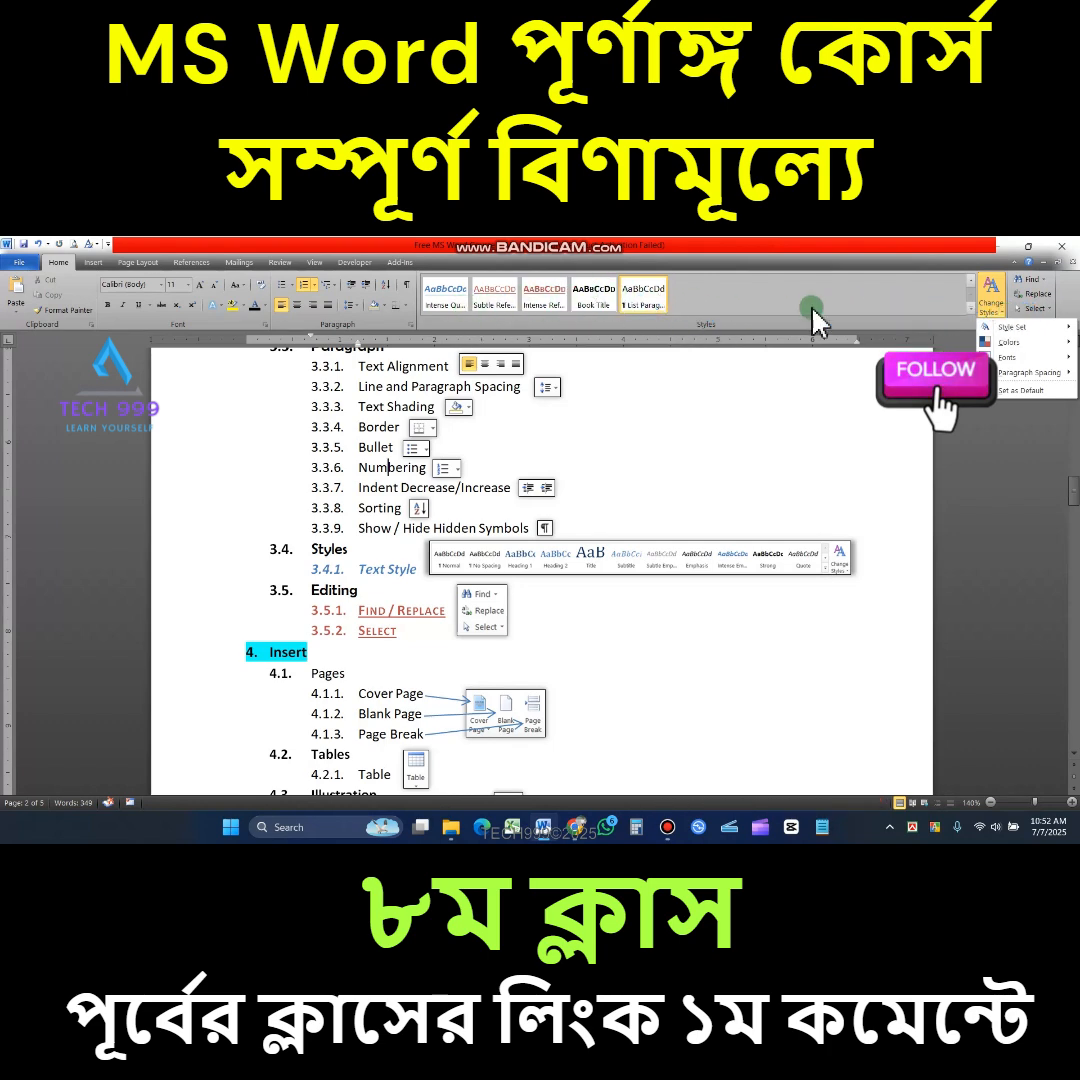
mouse_move(1037, 329)
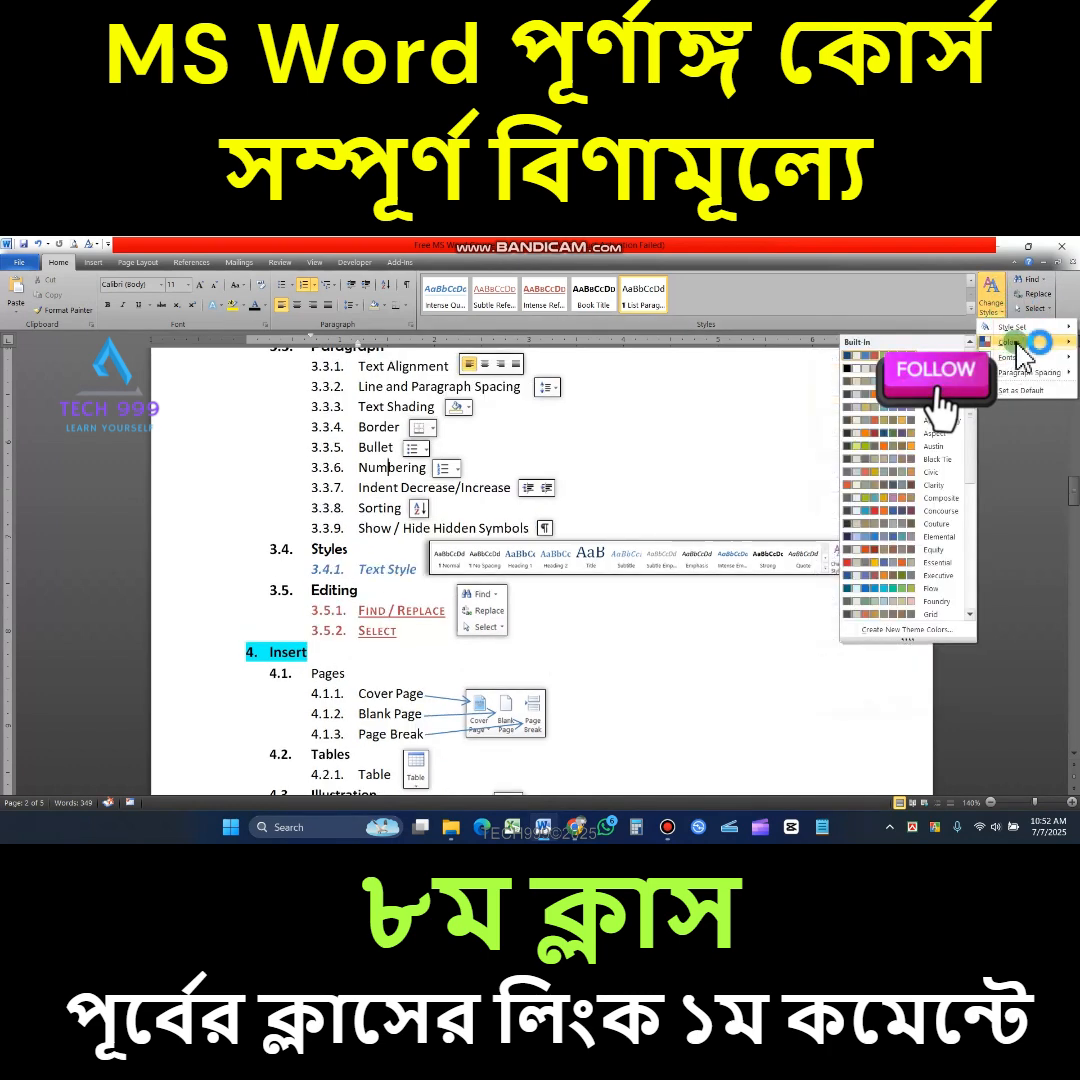
click(397, 418)
scroll(397, 418, down, 2)
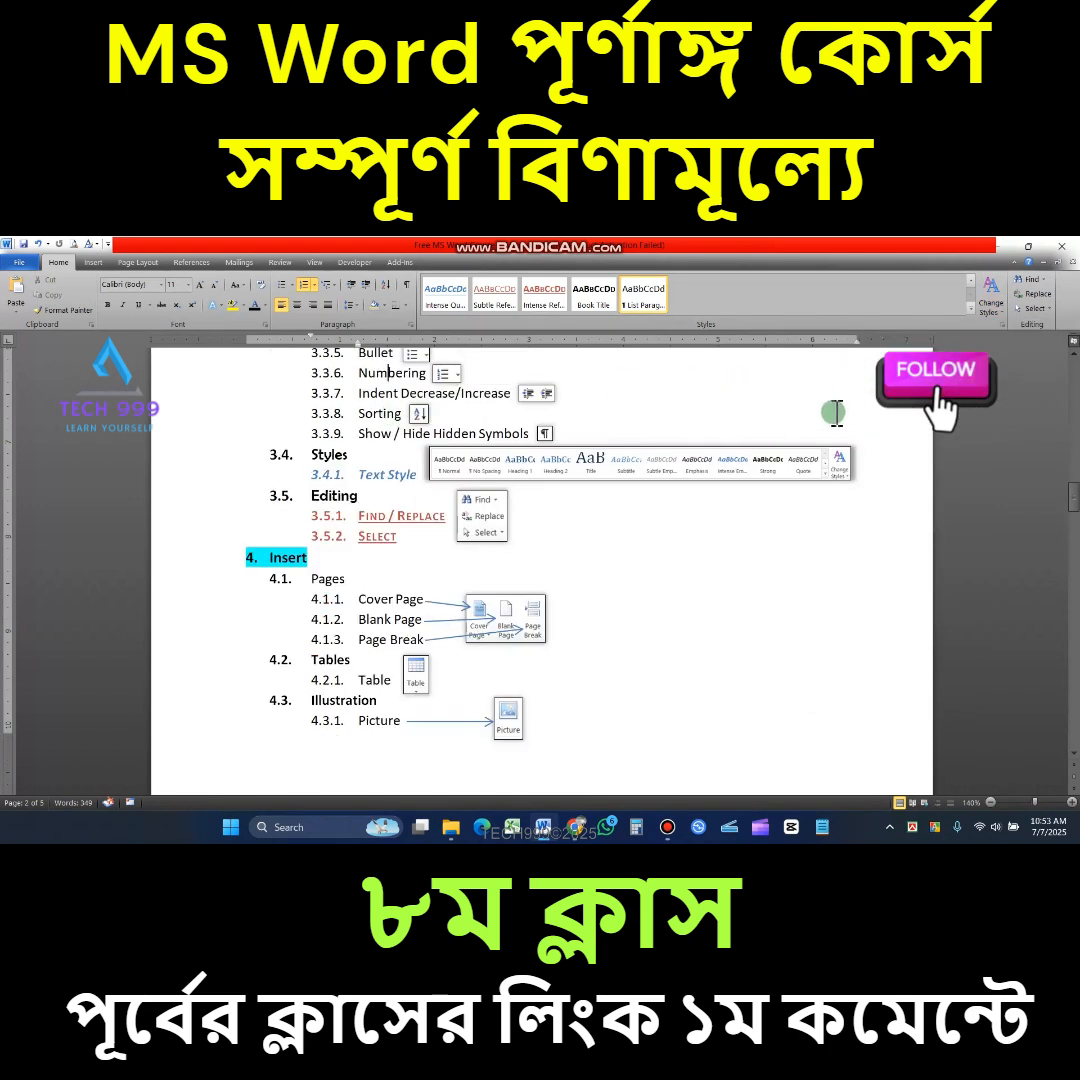
click(1000, 308)
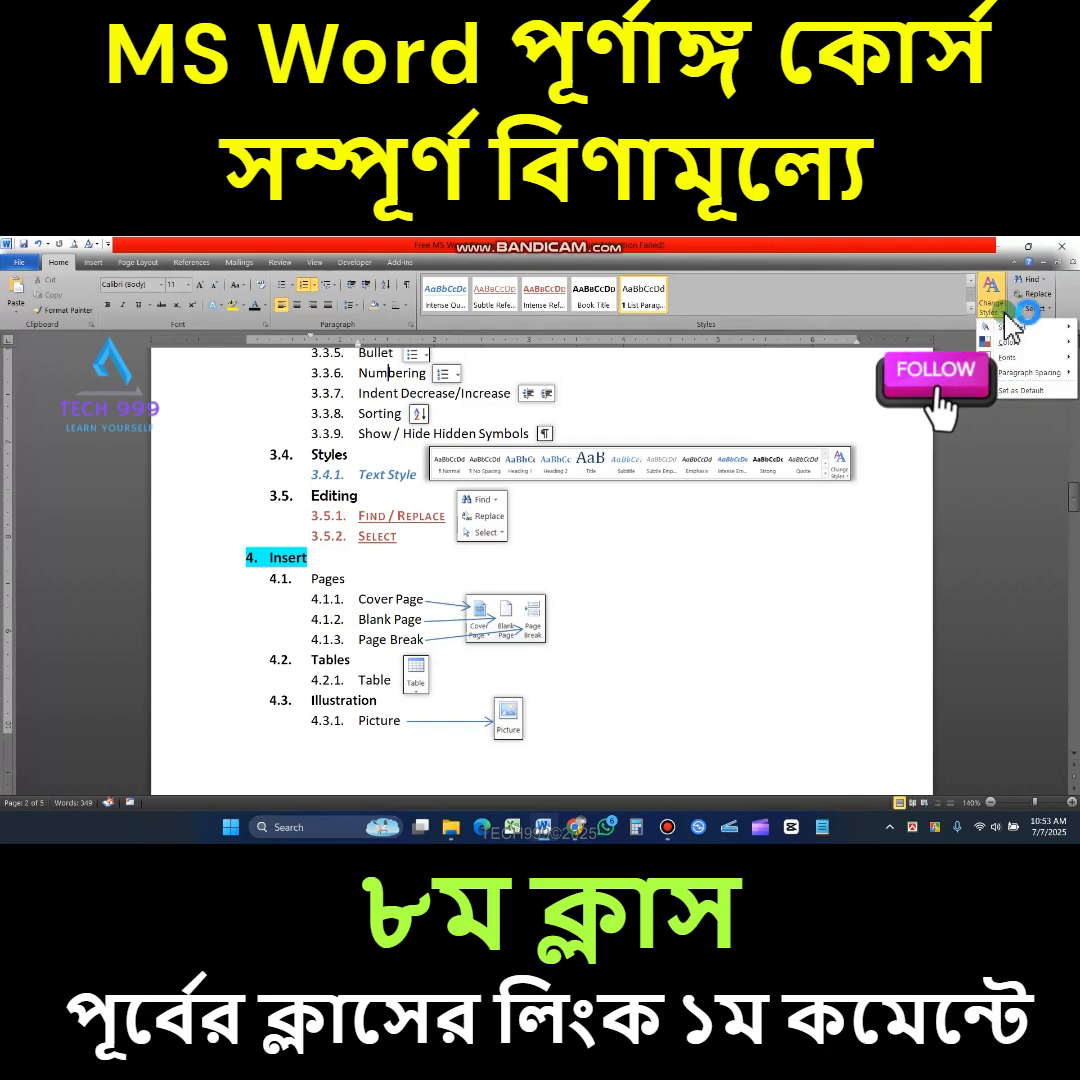
click(1036, 341)
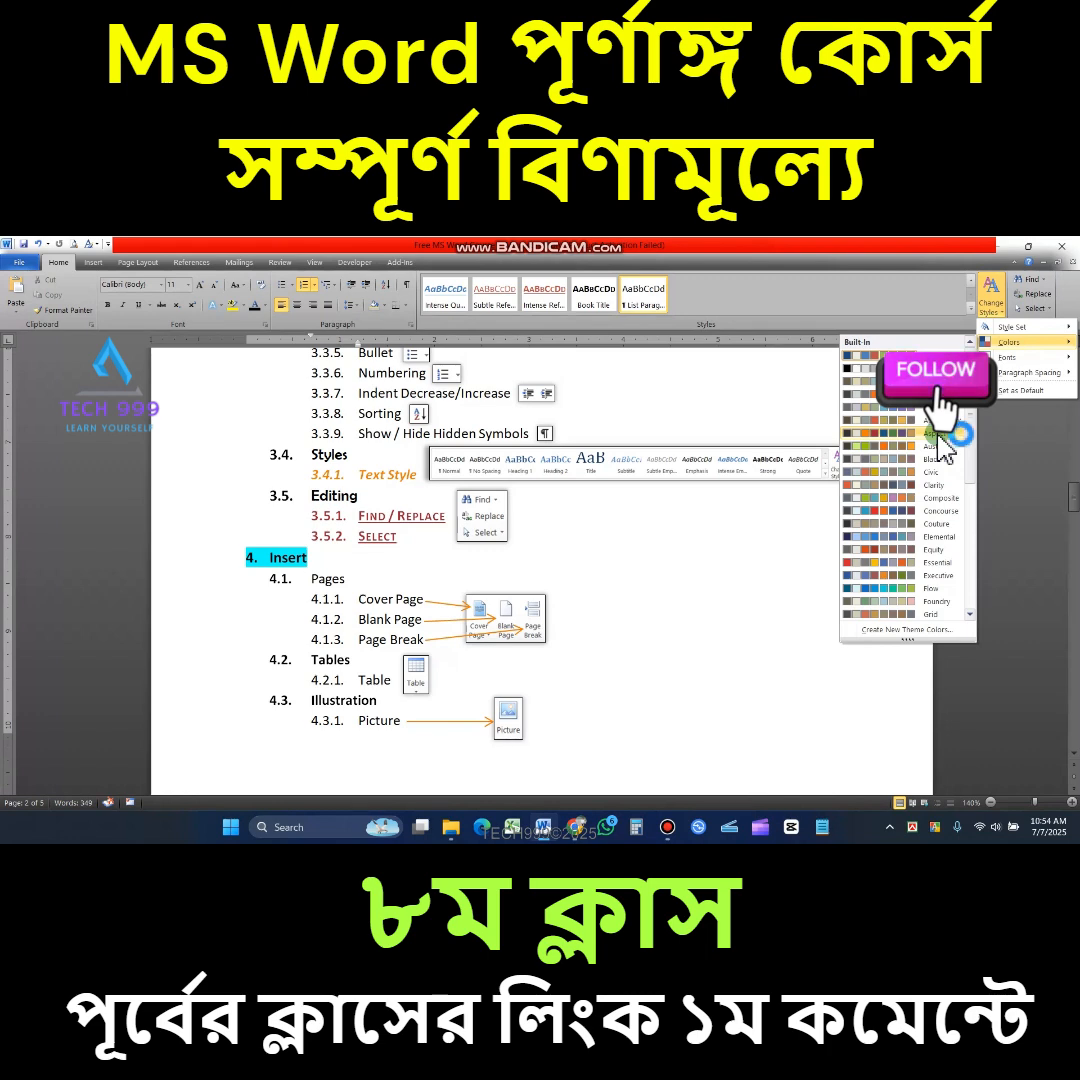
click(940, 456)
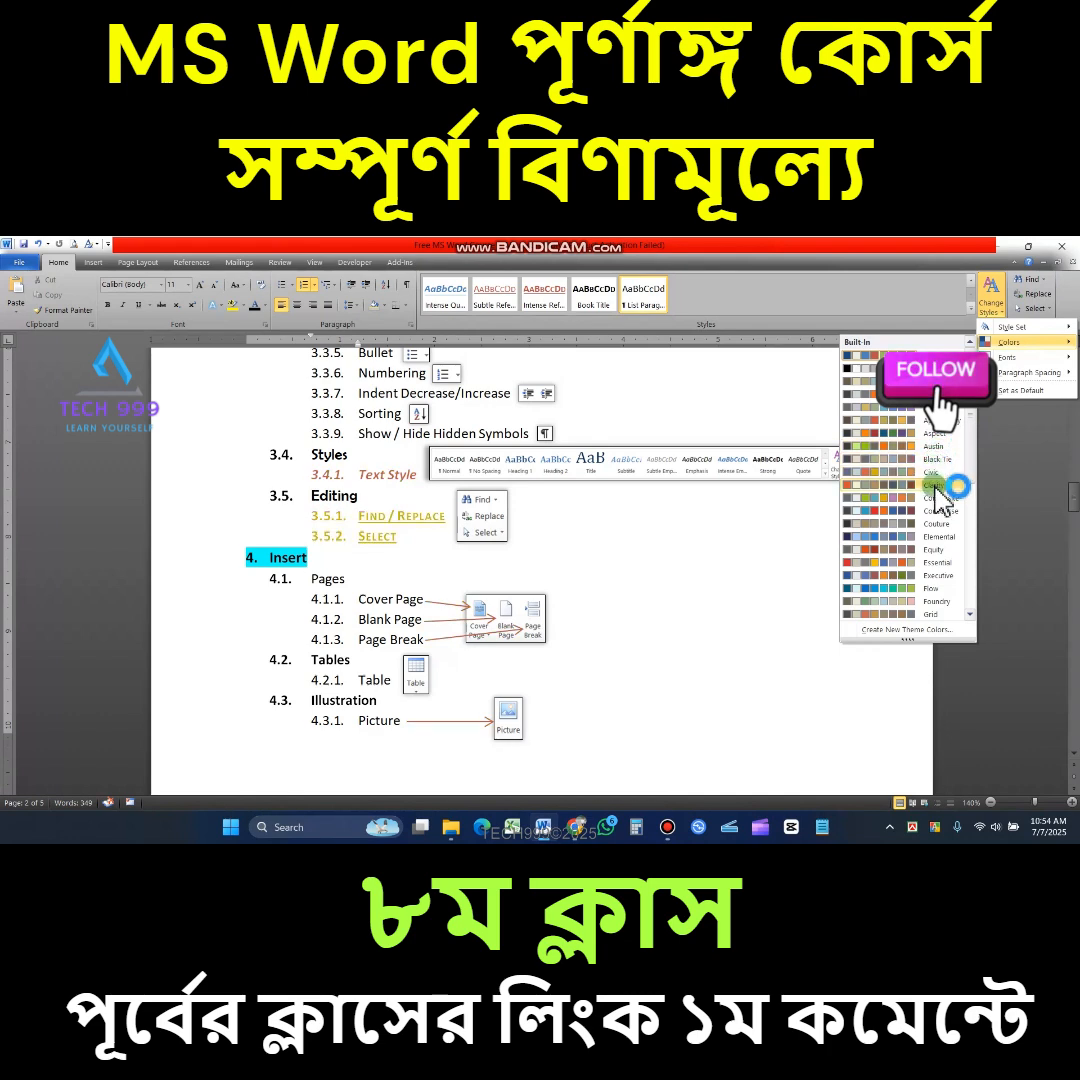
click(895, 536)
click(895, 537)
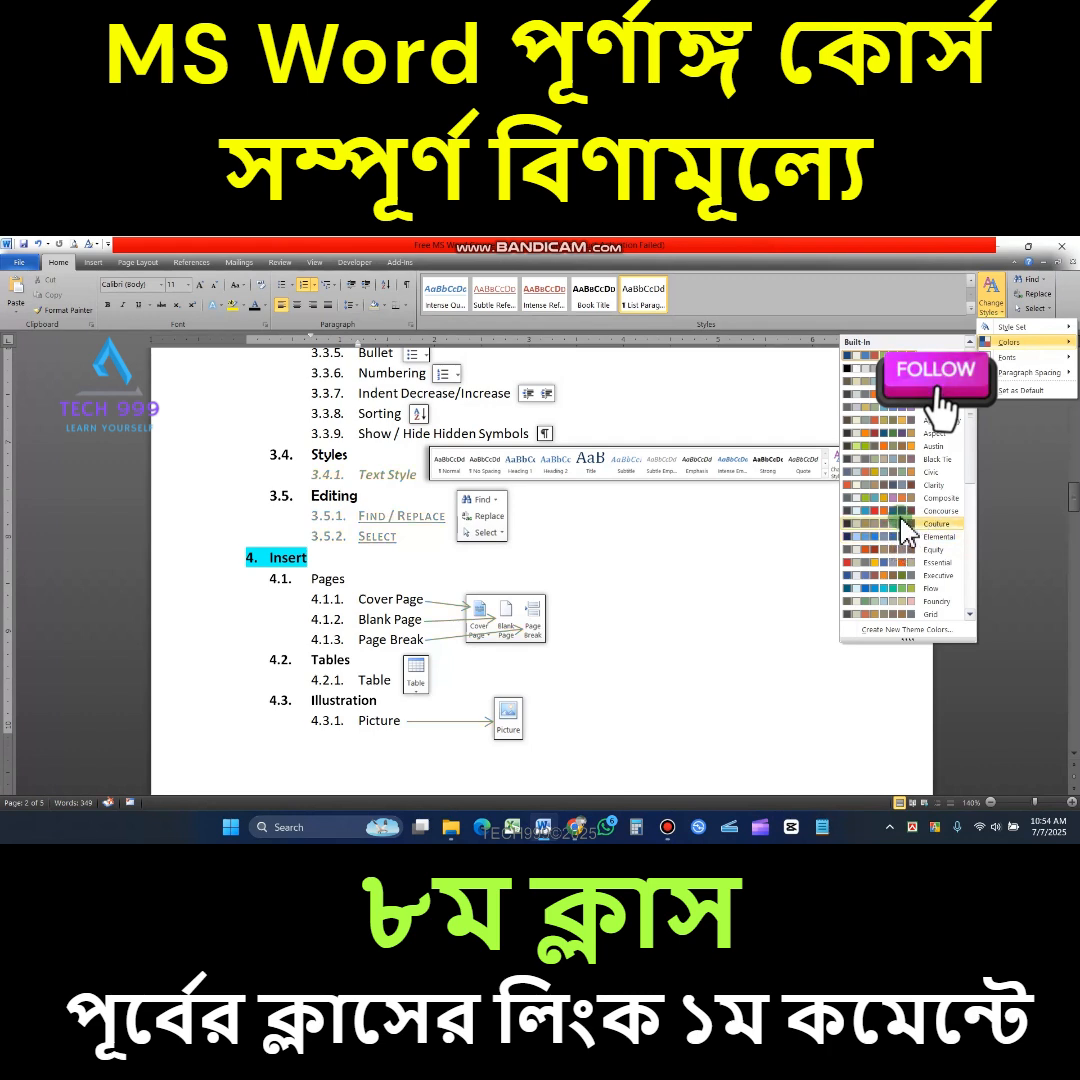
click(918, 511)
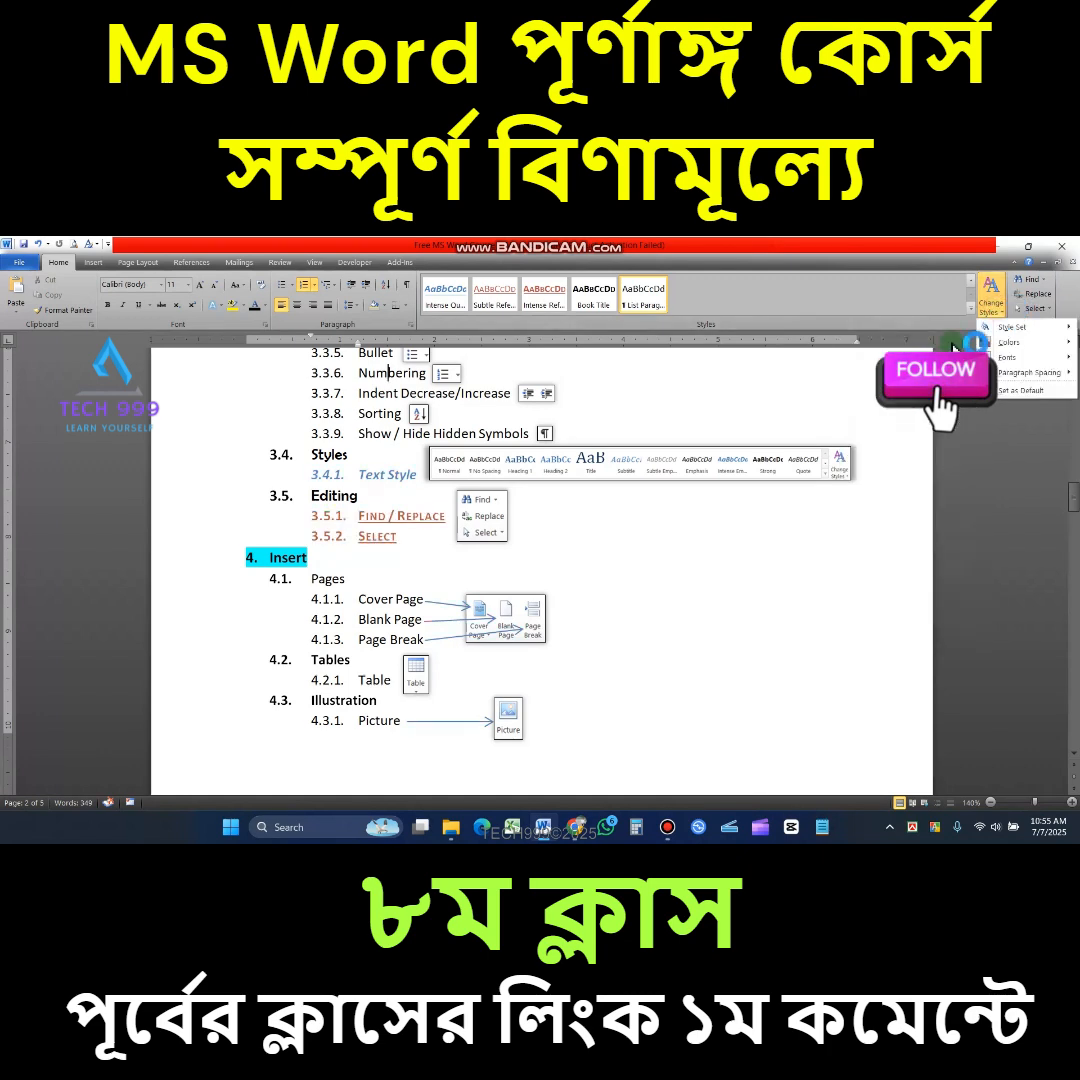
Examine the theme fonts, theme colors and paragraph spacing presets of Change Styles, including the Open spacing preset
mouse_move(1008, 357)
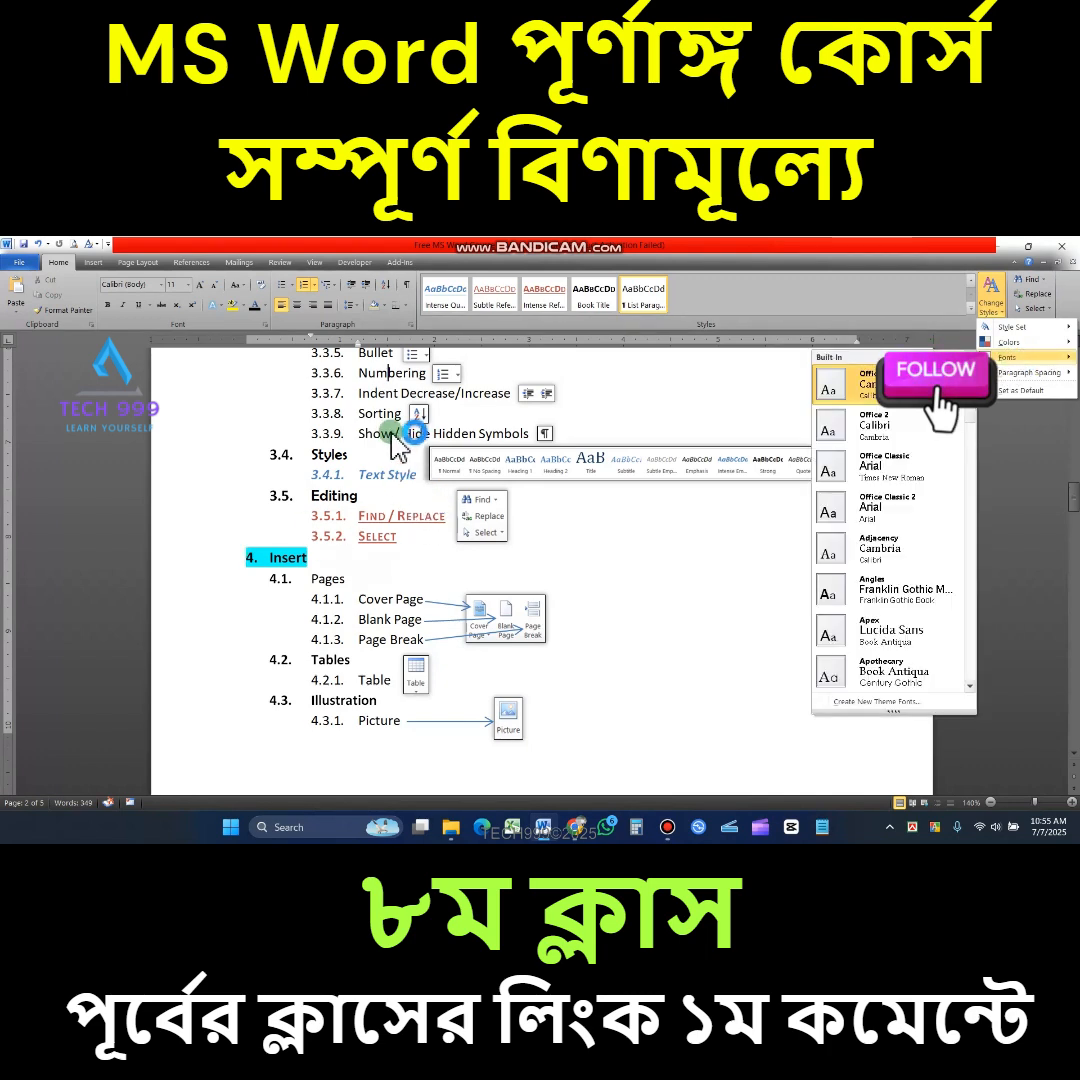
click(1040, 343)
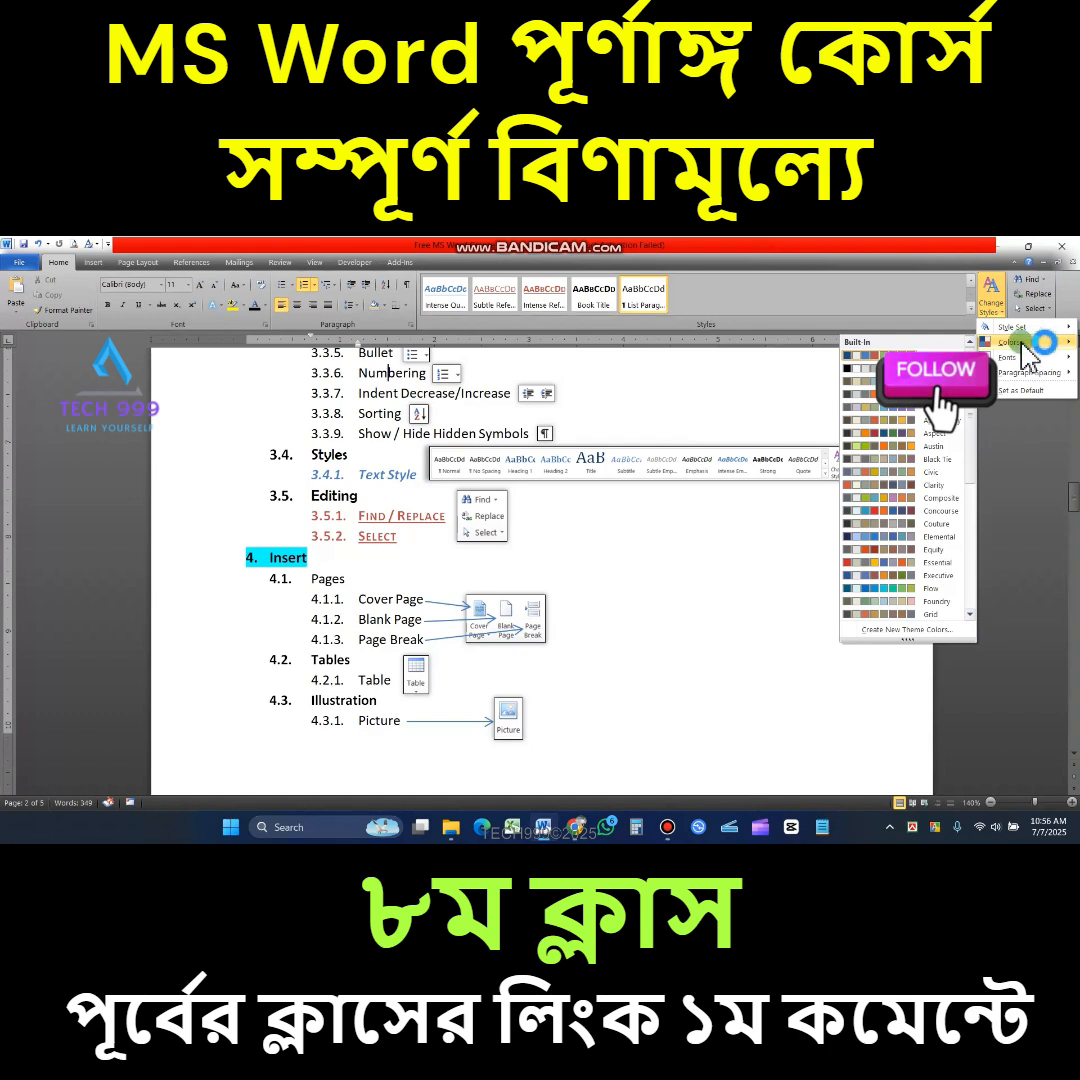
click(932, 322)
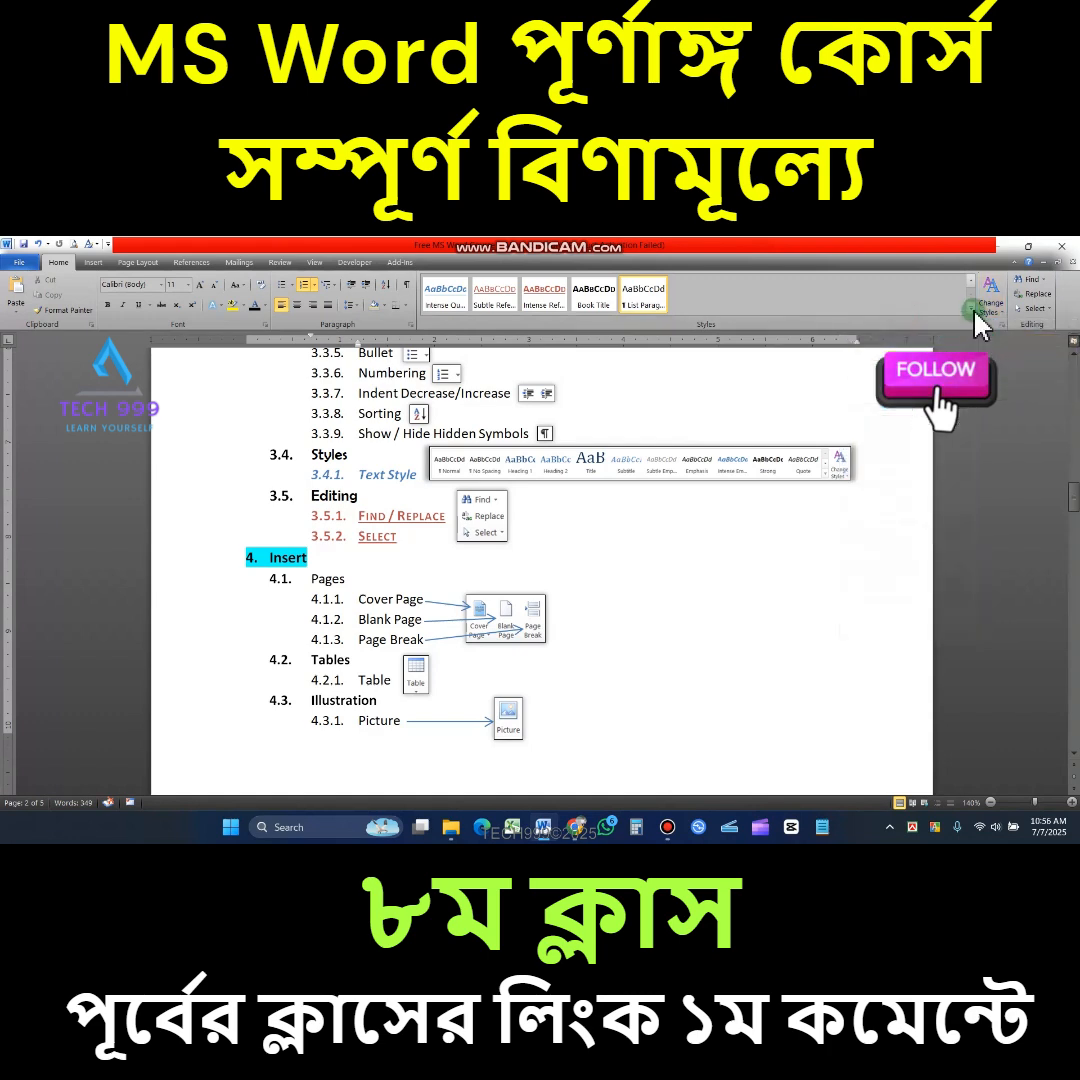
click(989, 307)
mouse_move(1010, 357)
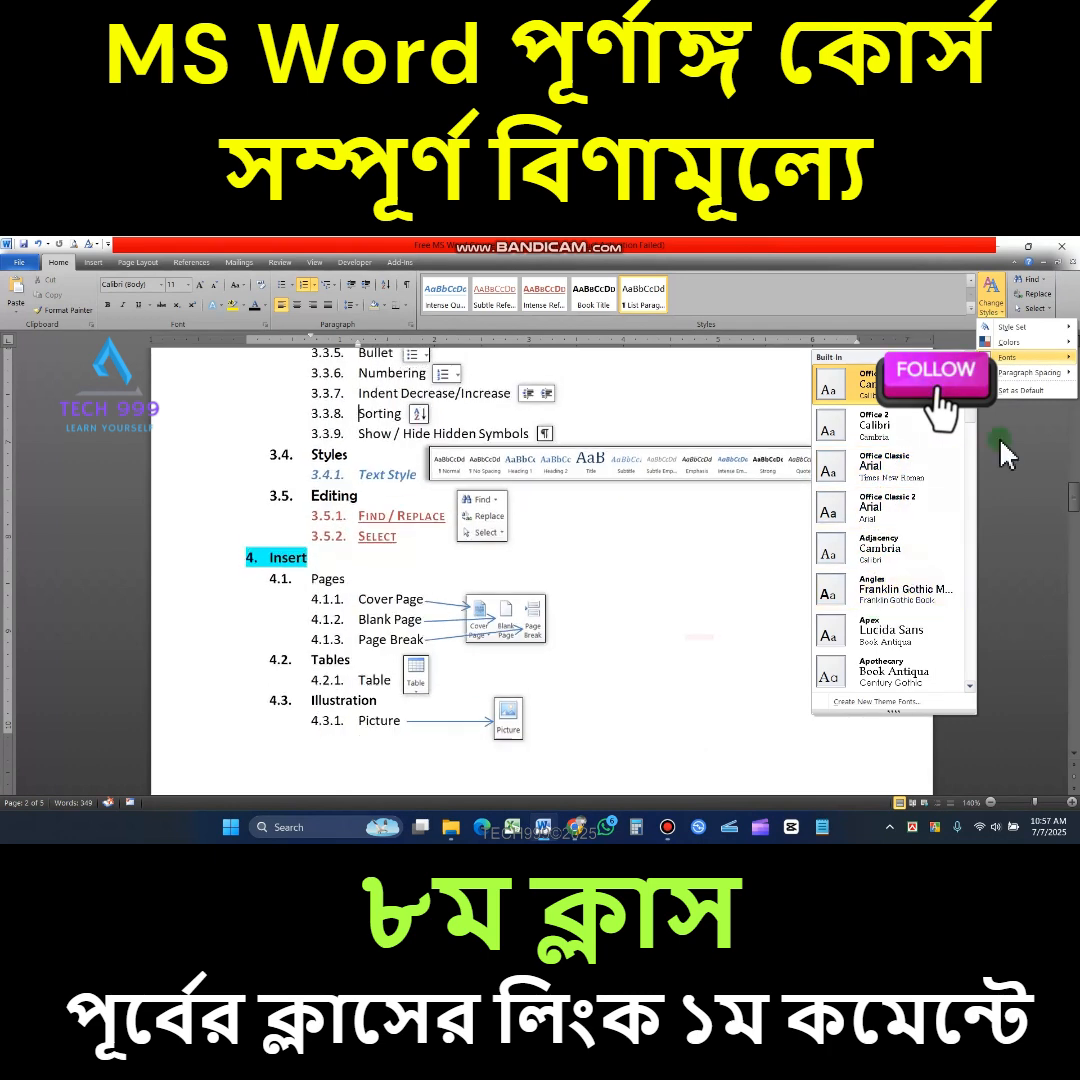
mouse_move(1031, 385)
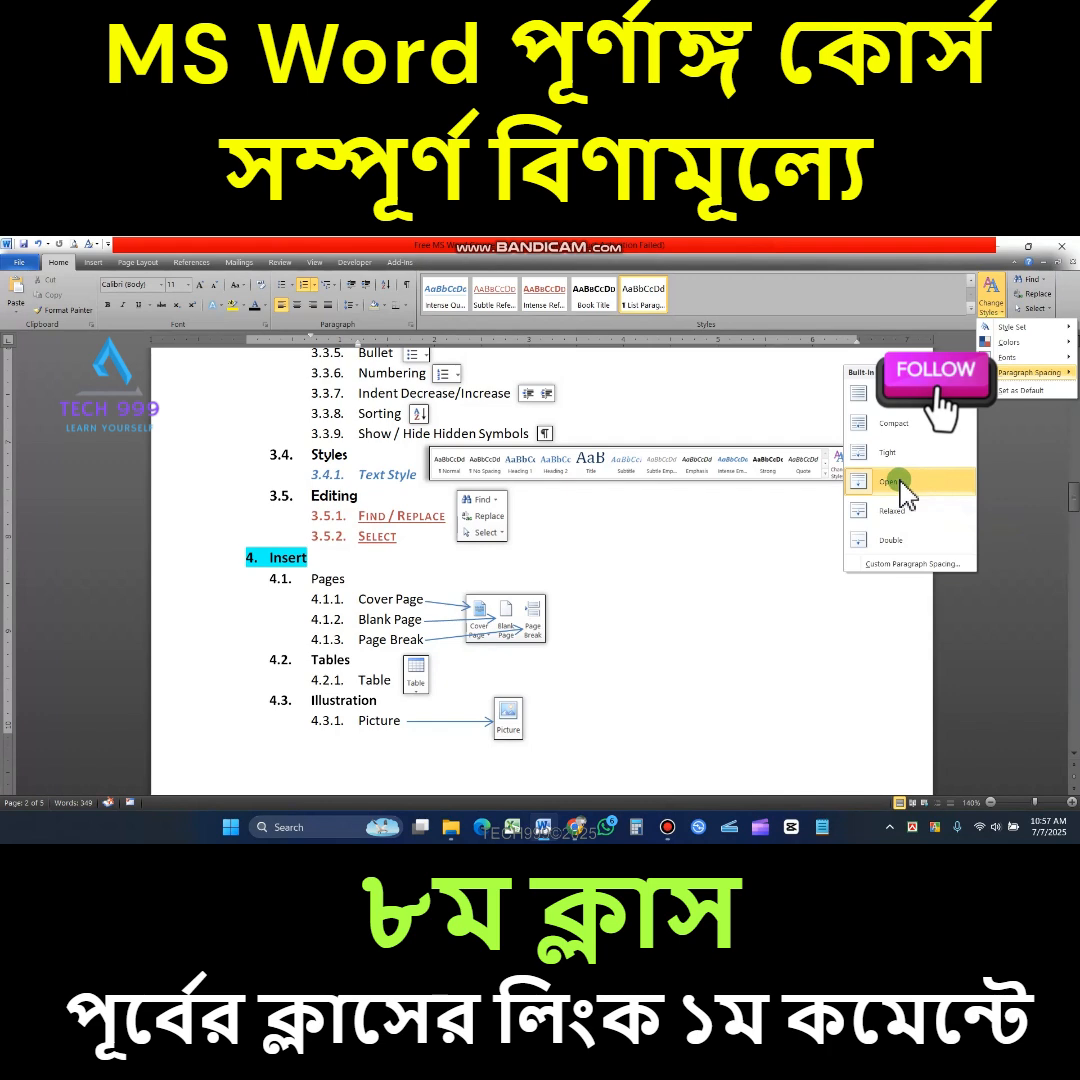
click(905, 485)
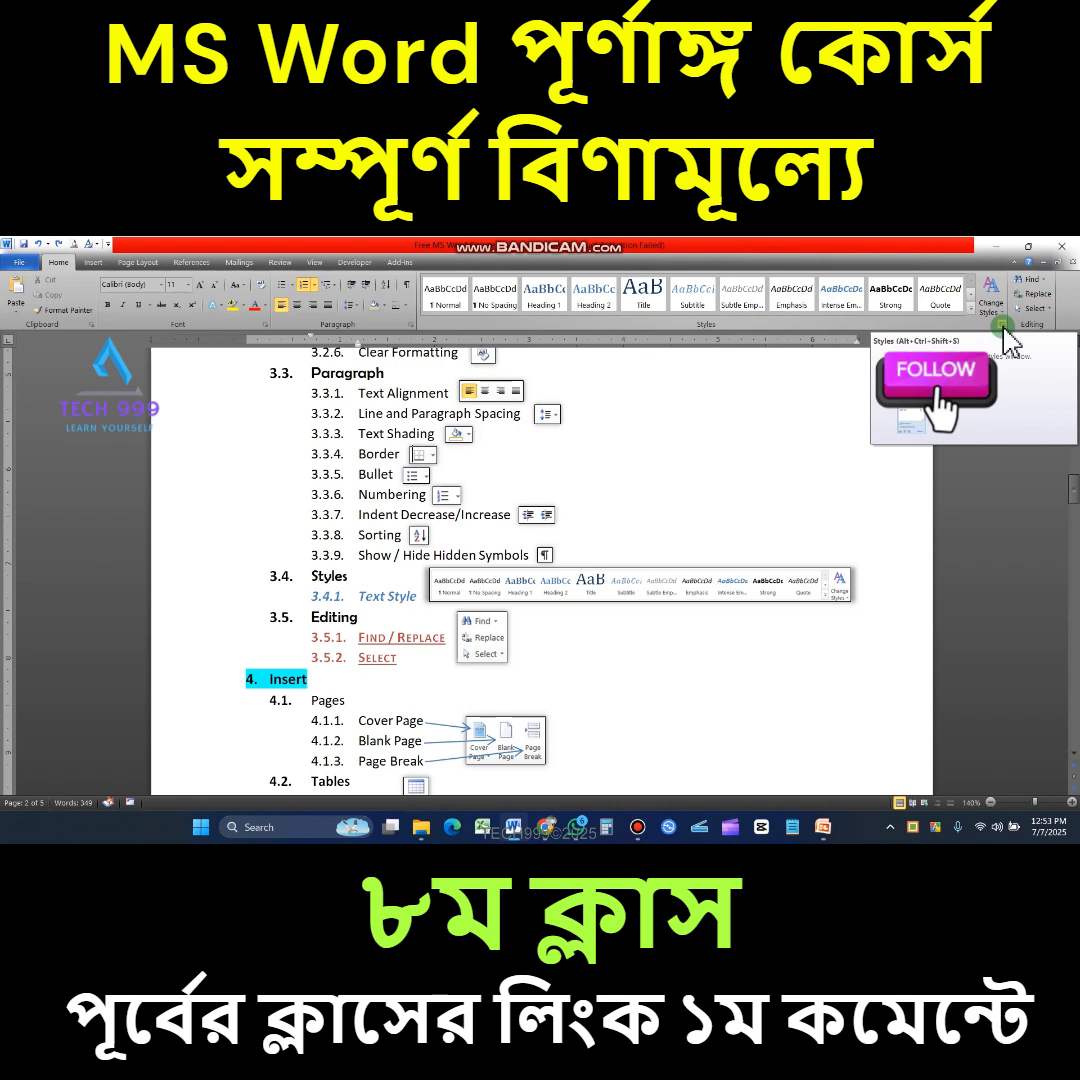
Open the full Styles list, examine the Title style's formatting details, and close the list again
click(1002, 326)
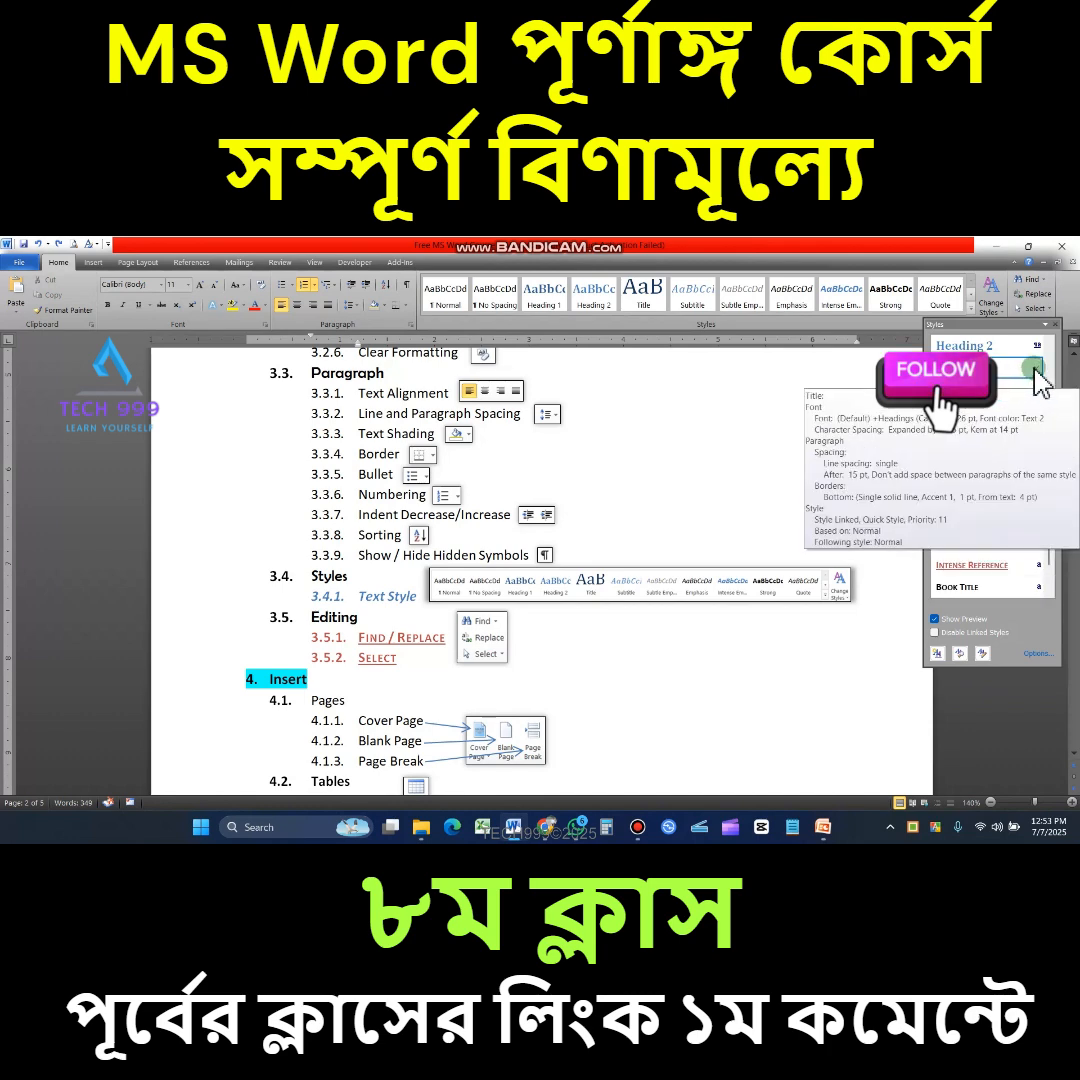
click(1055, 324)
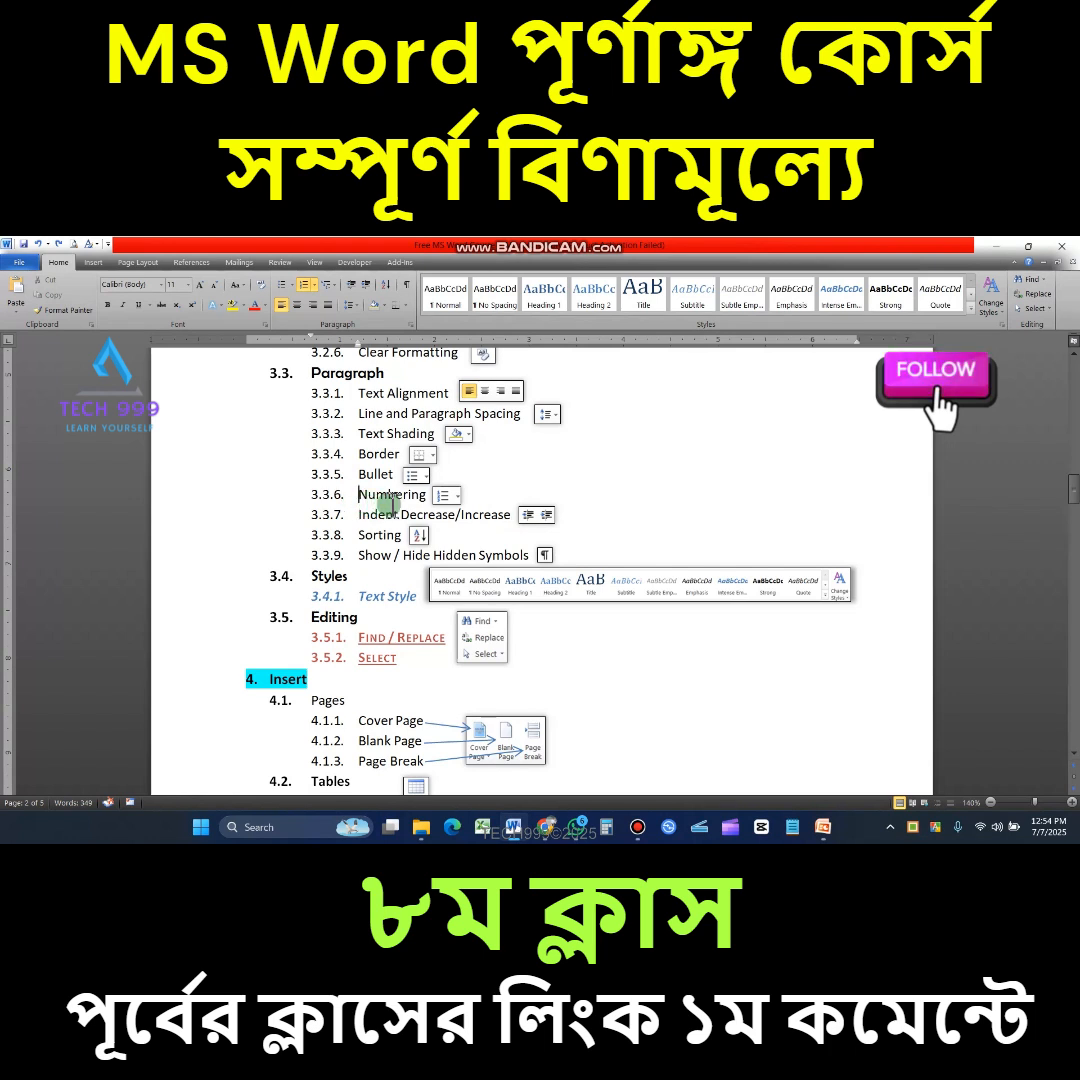
click(479, 553)
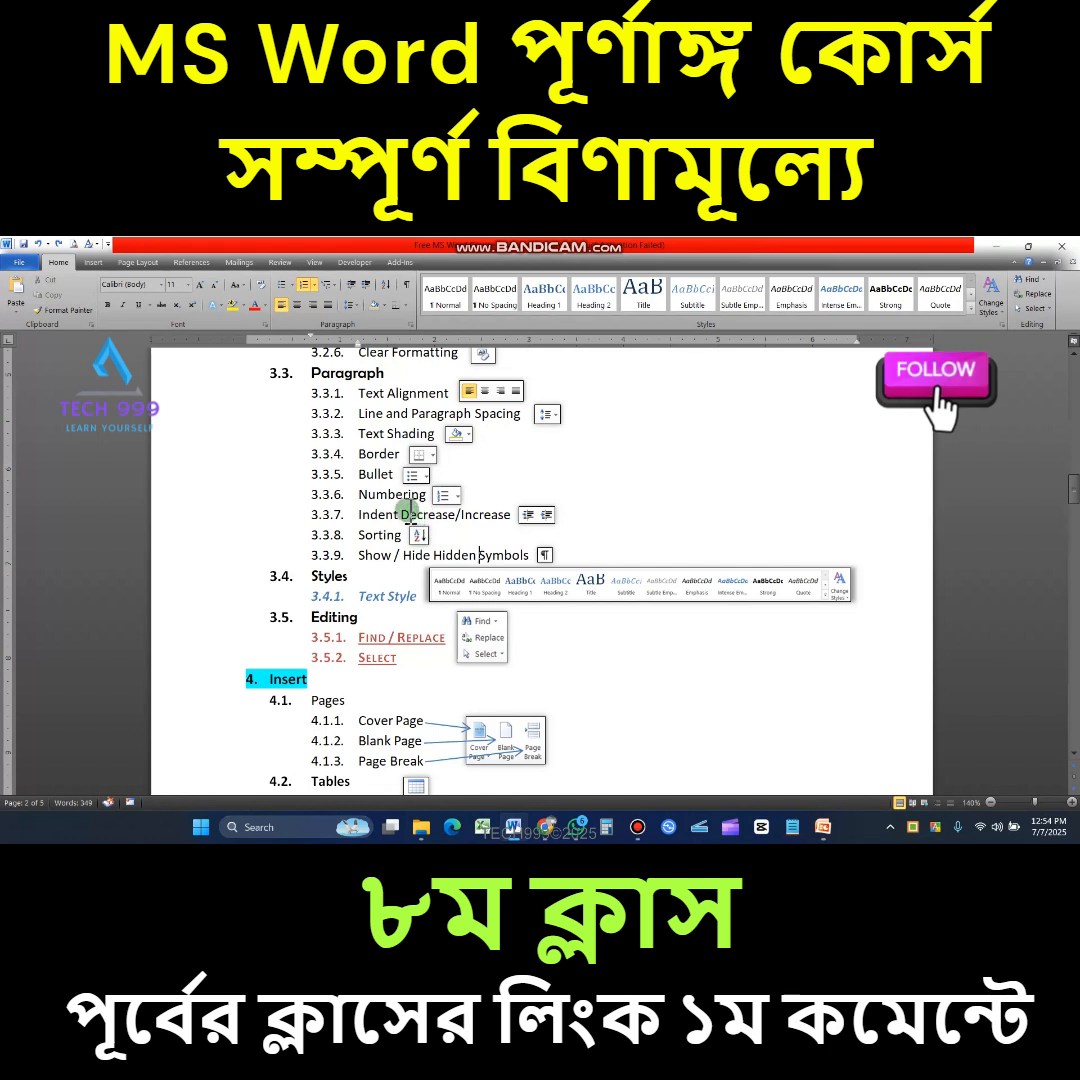
click(386, 474)
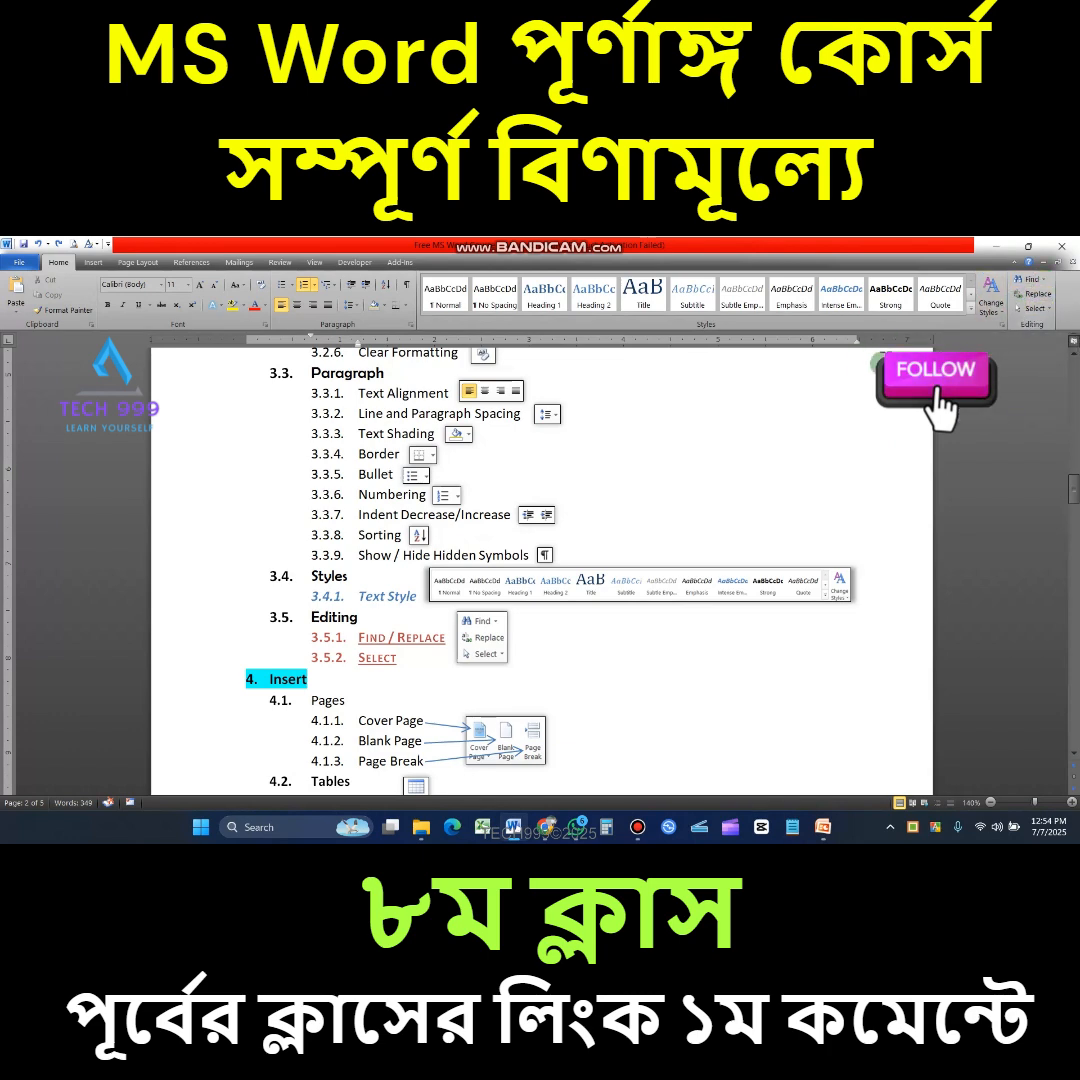
Search the document for "Page" and jump to the Page Number, Page Layout and Page Setup matches
click(1030, 279)
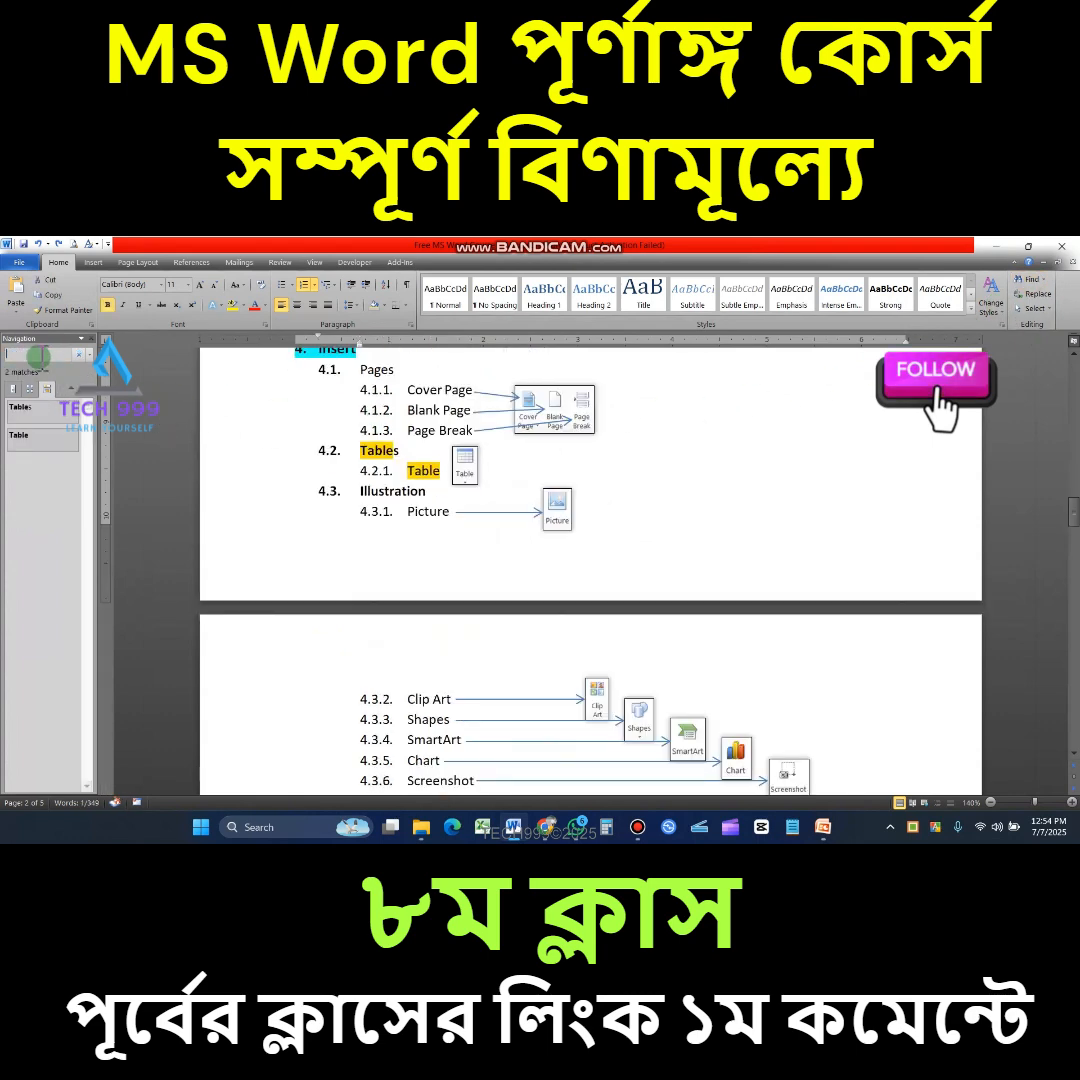
click(78, 354)
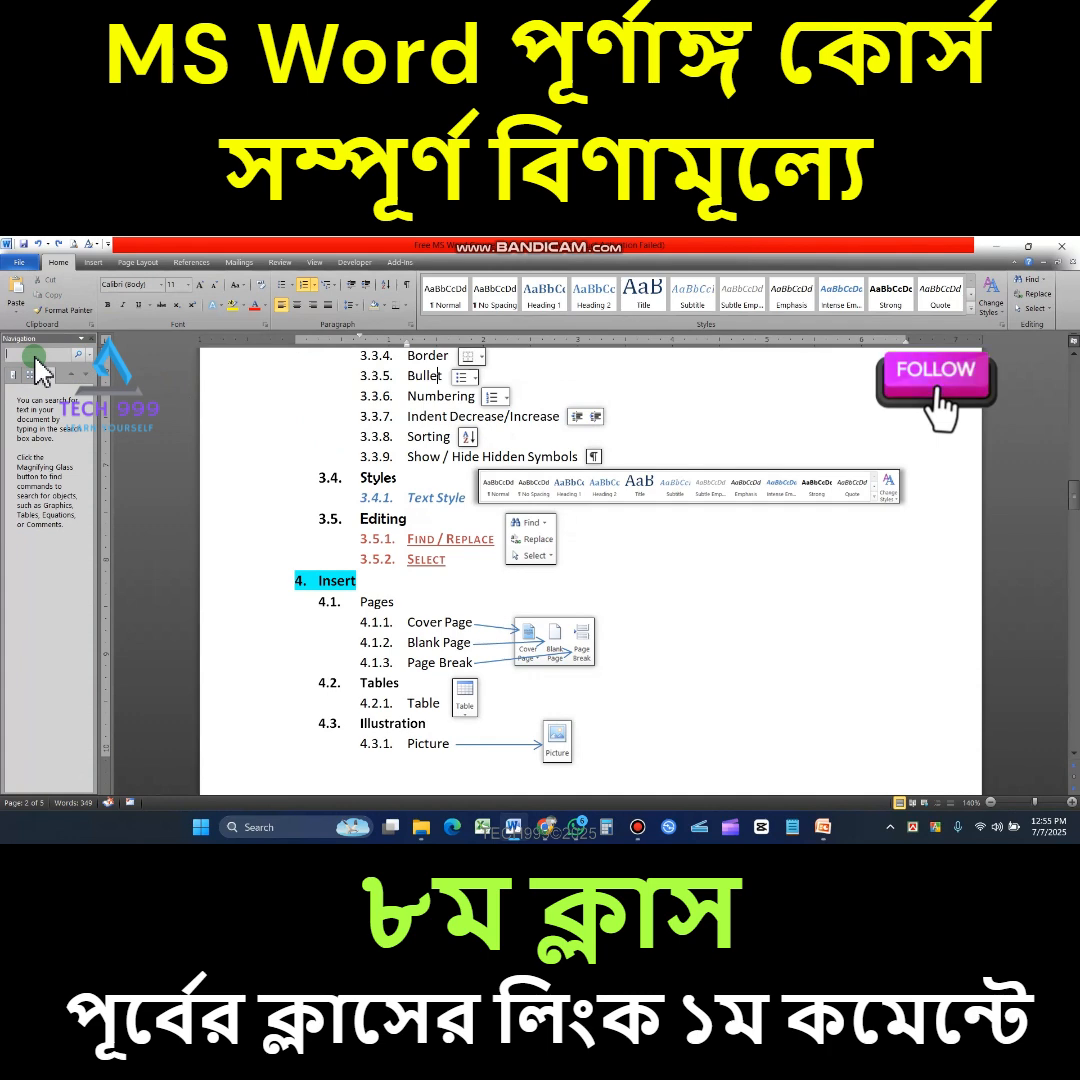
text(Fin)
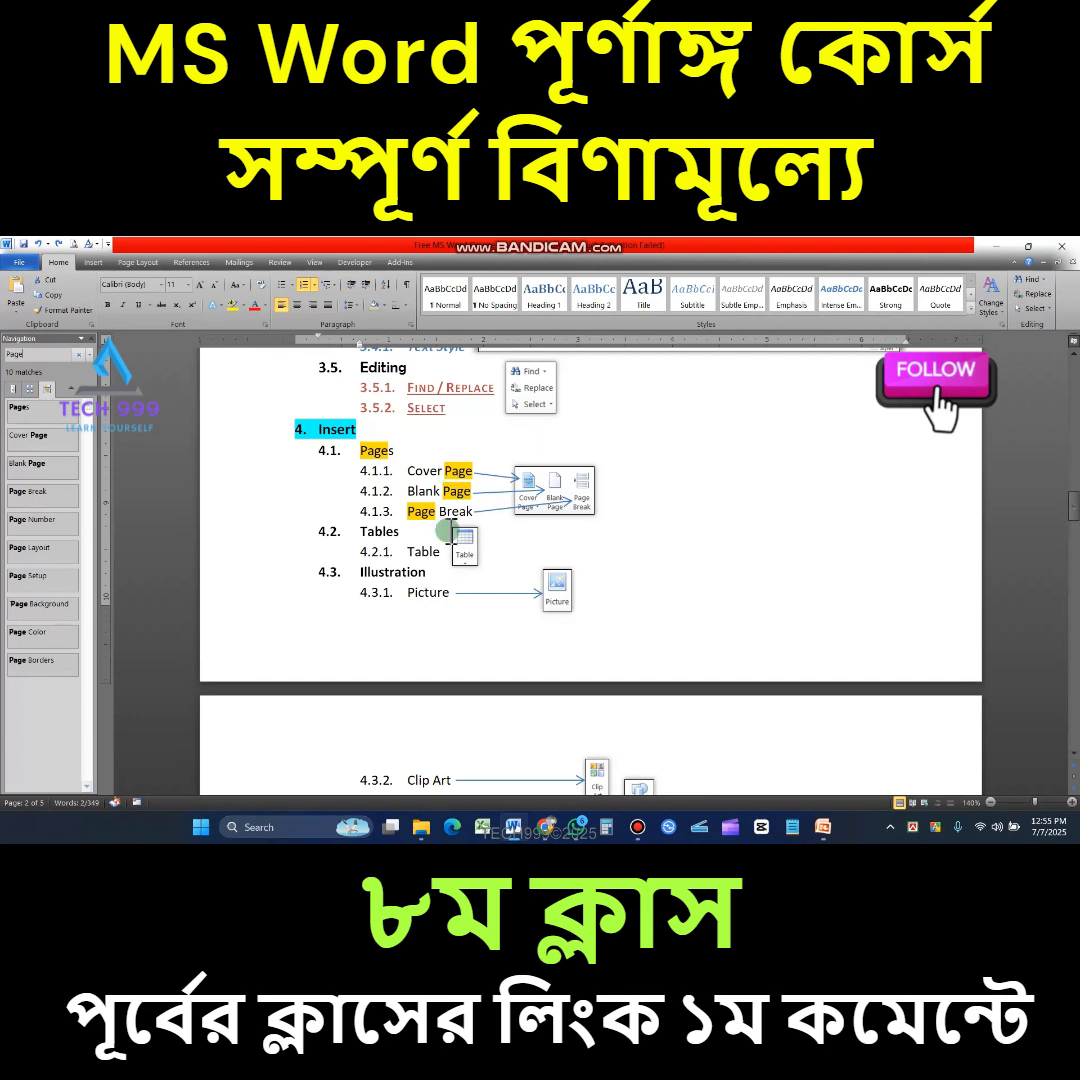
click(35, 520)
click(35, 550)
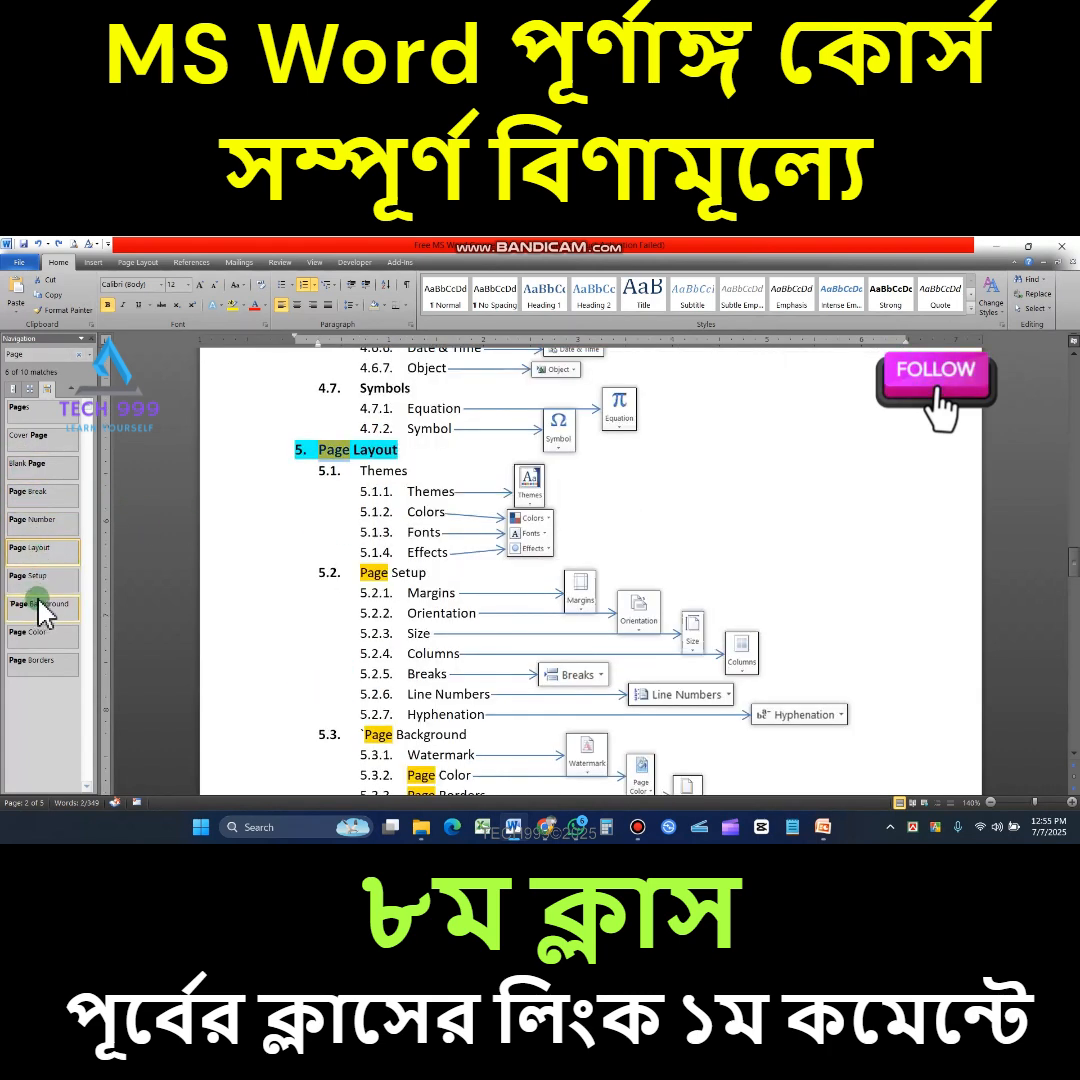
click(35, 577)
Return to the Editing heading in the outline and close the document search
click(312, 616)
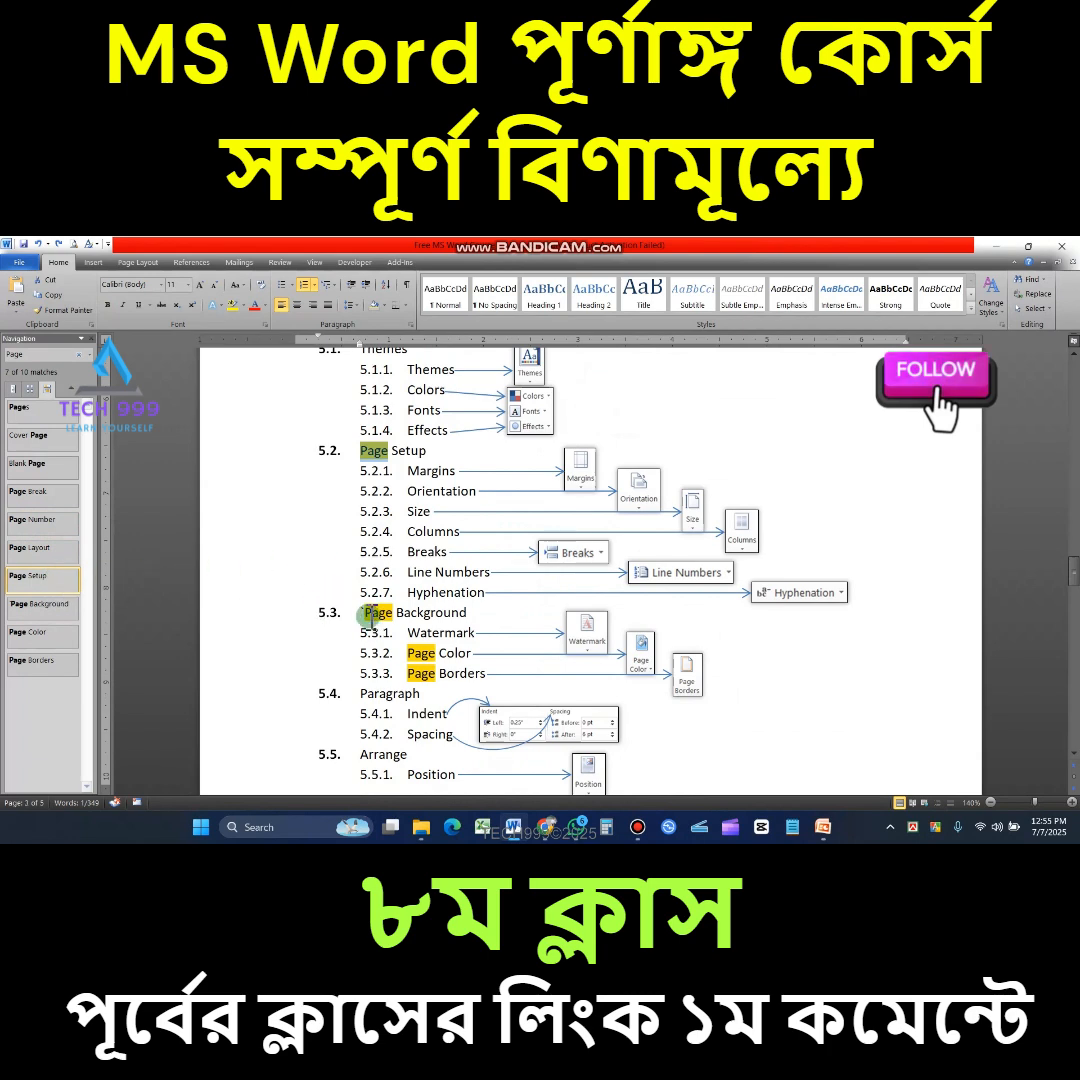
scroll(360, 545, up, 6)
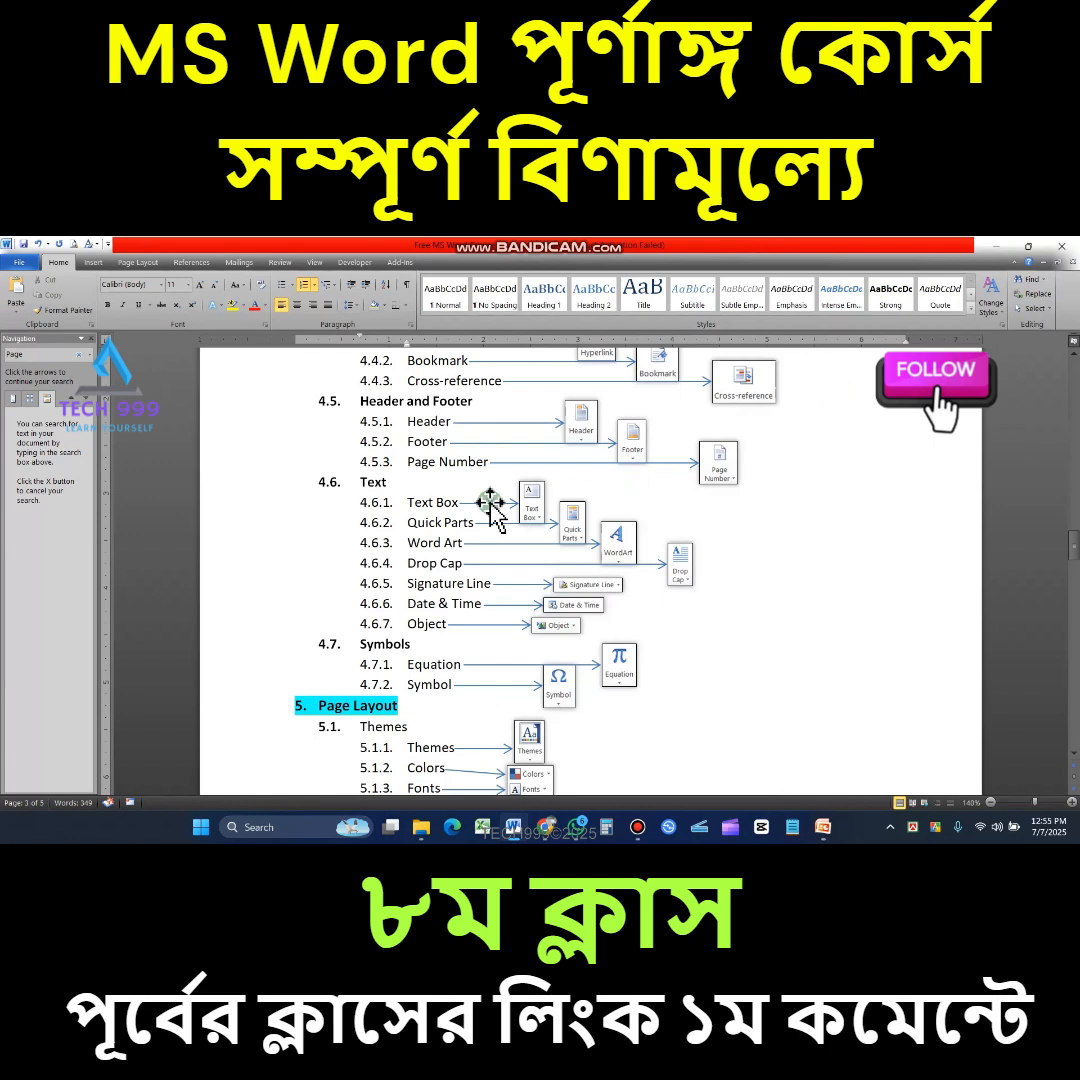
click(437, 476)
scroll(496, 496, up, 10)
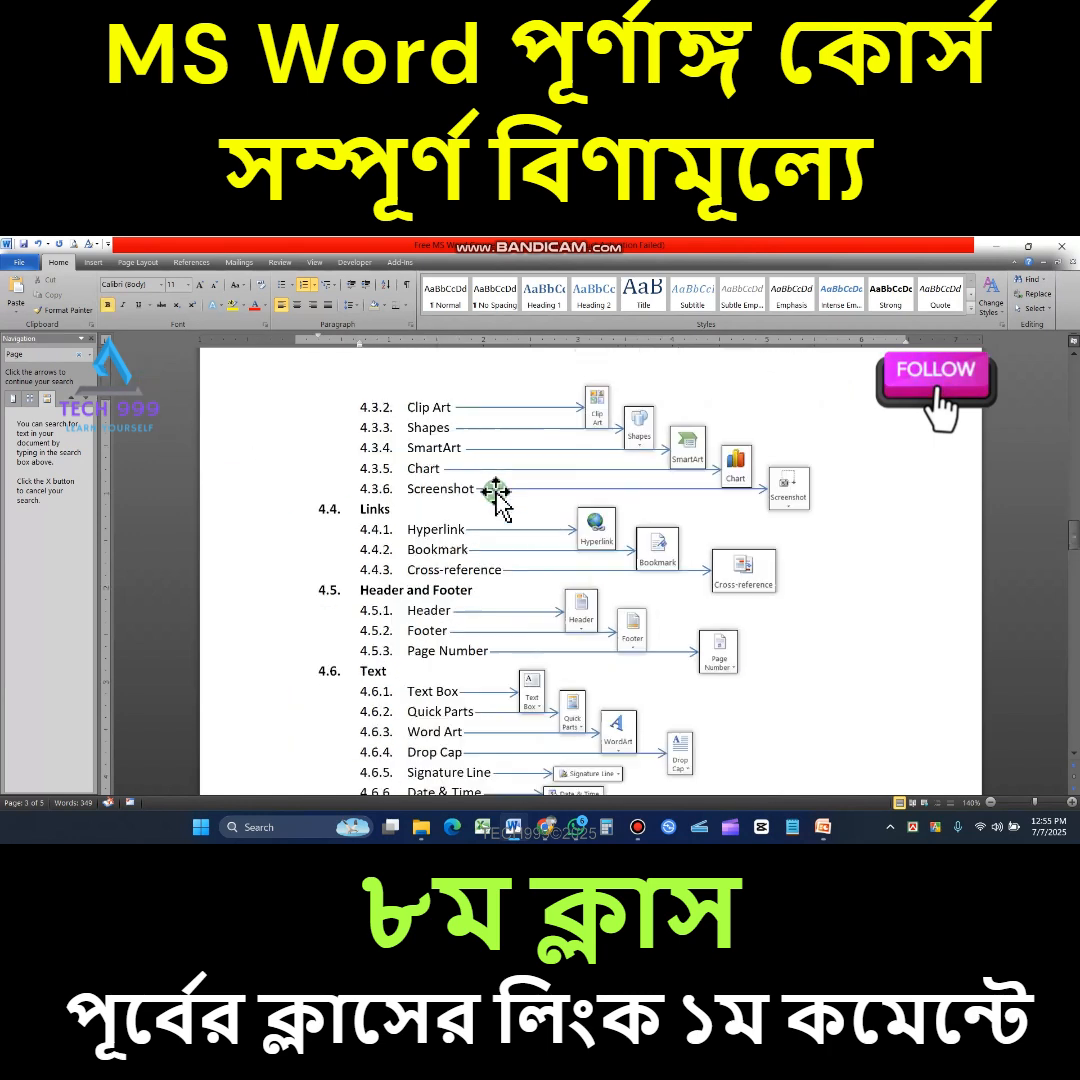
scroll(622, 533, up, 2)
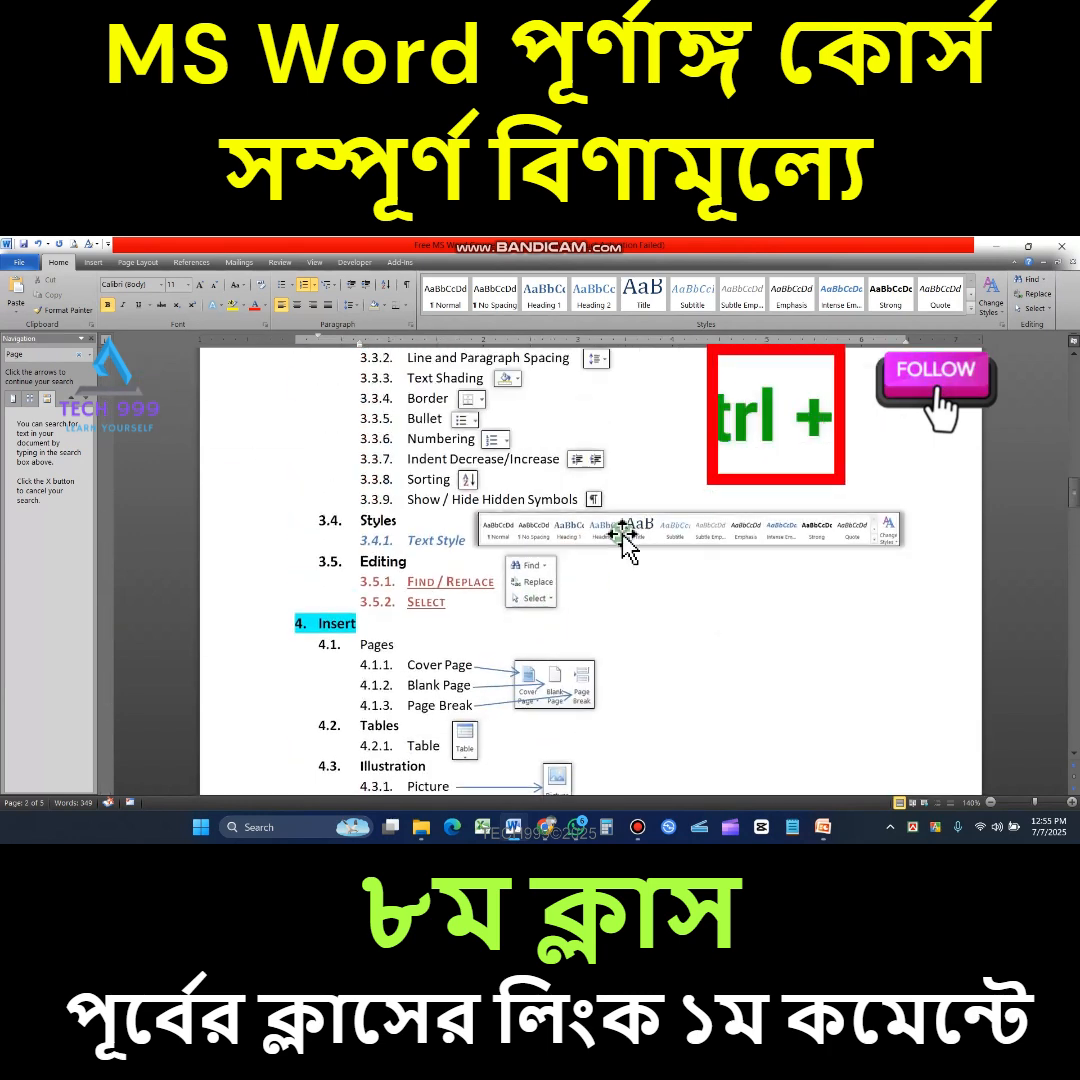
click(80, 354)
click(383, 566)
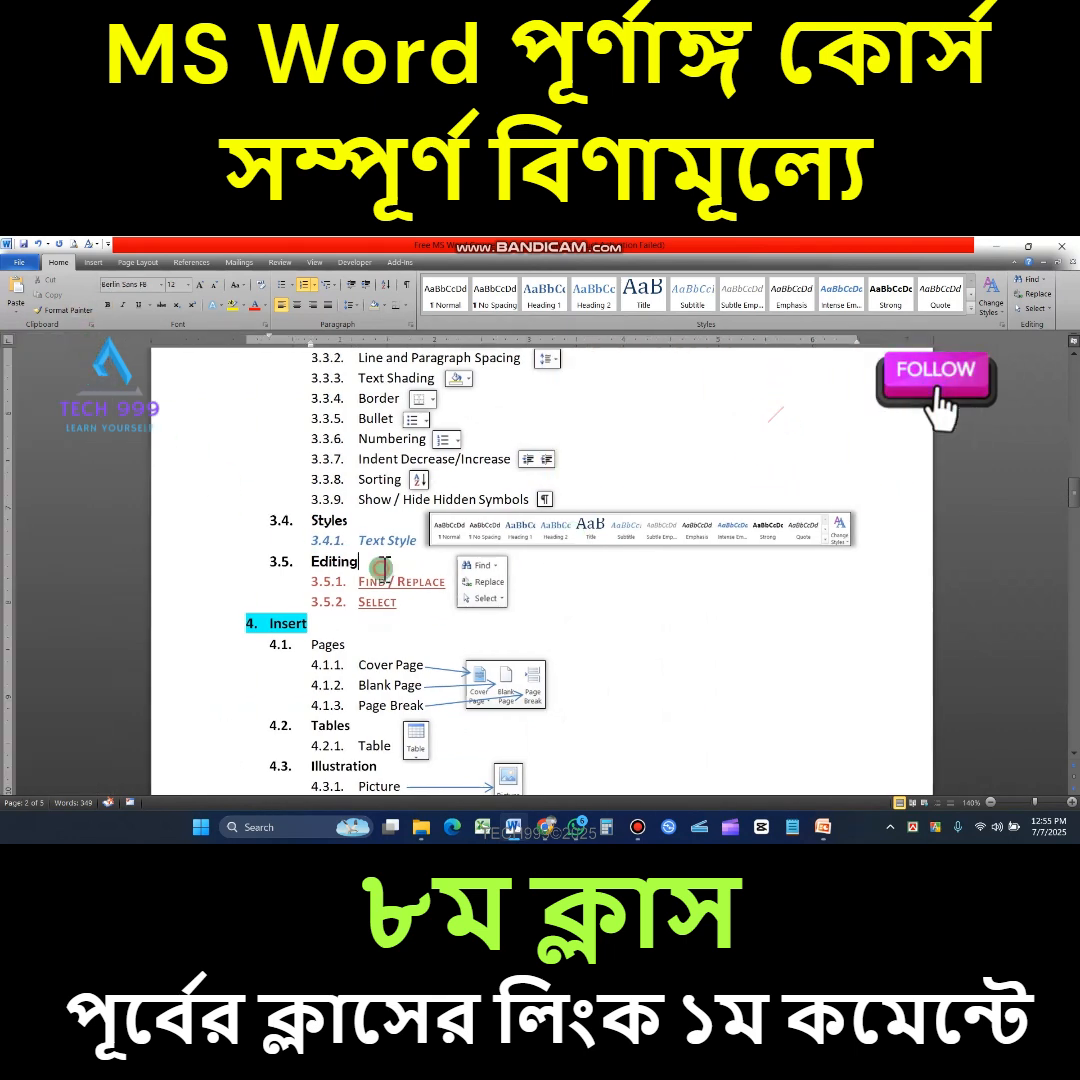
Search the document for "Page" once more, then close the search and place the cursor after the Pages heading
key(ctrl+f)
text(Page)
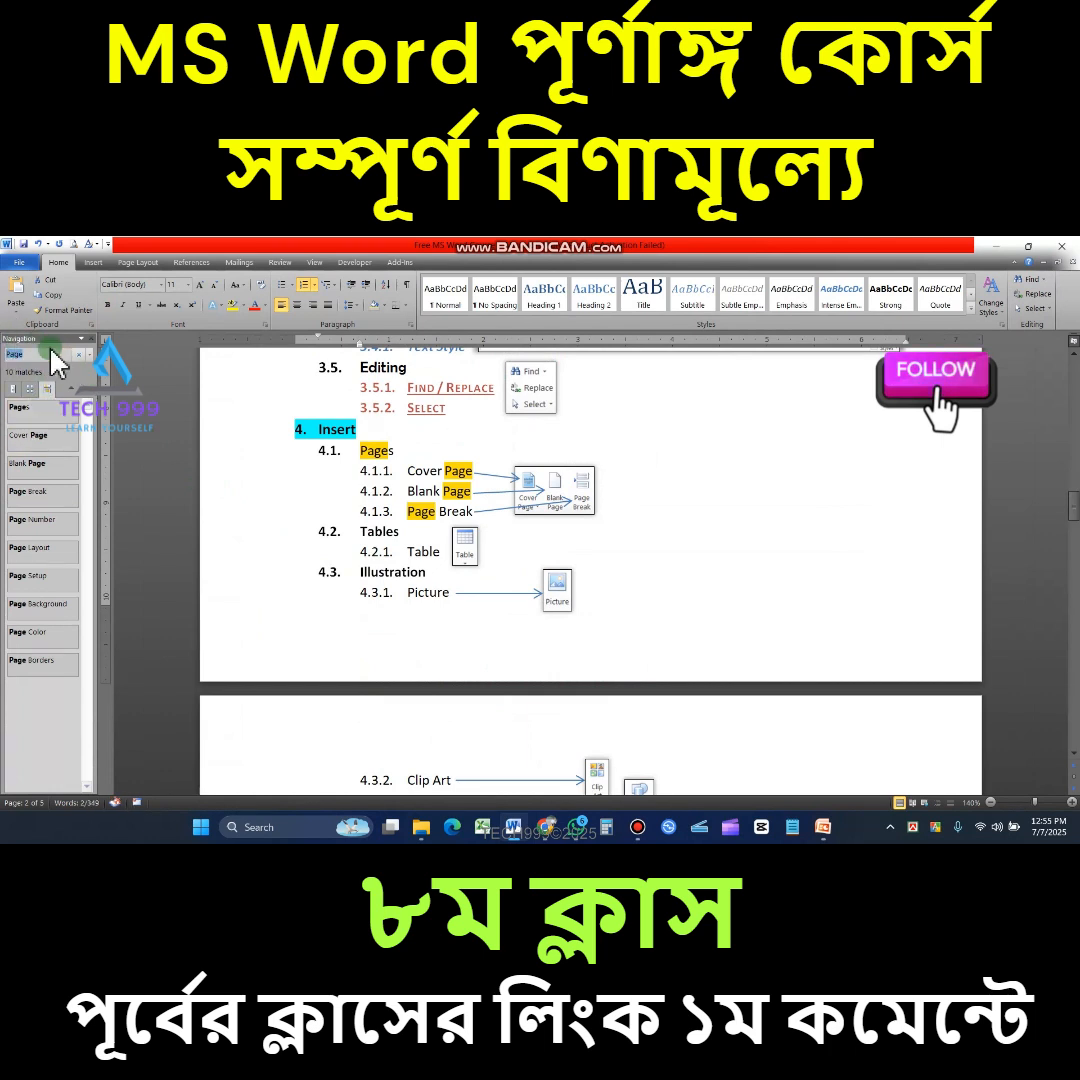
click(50, 388)
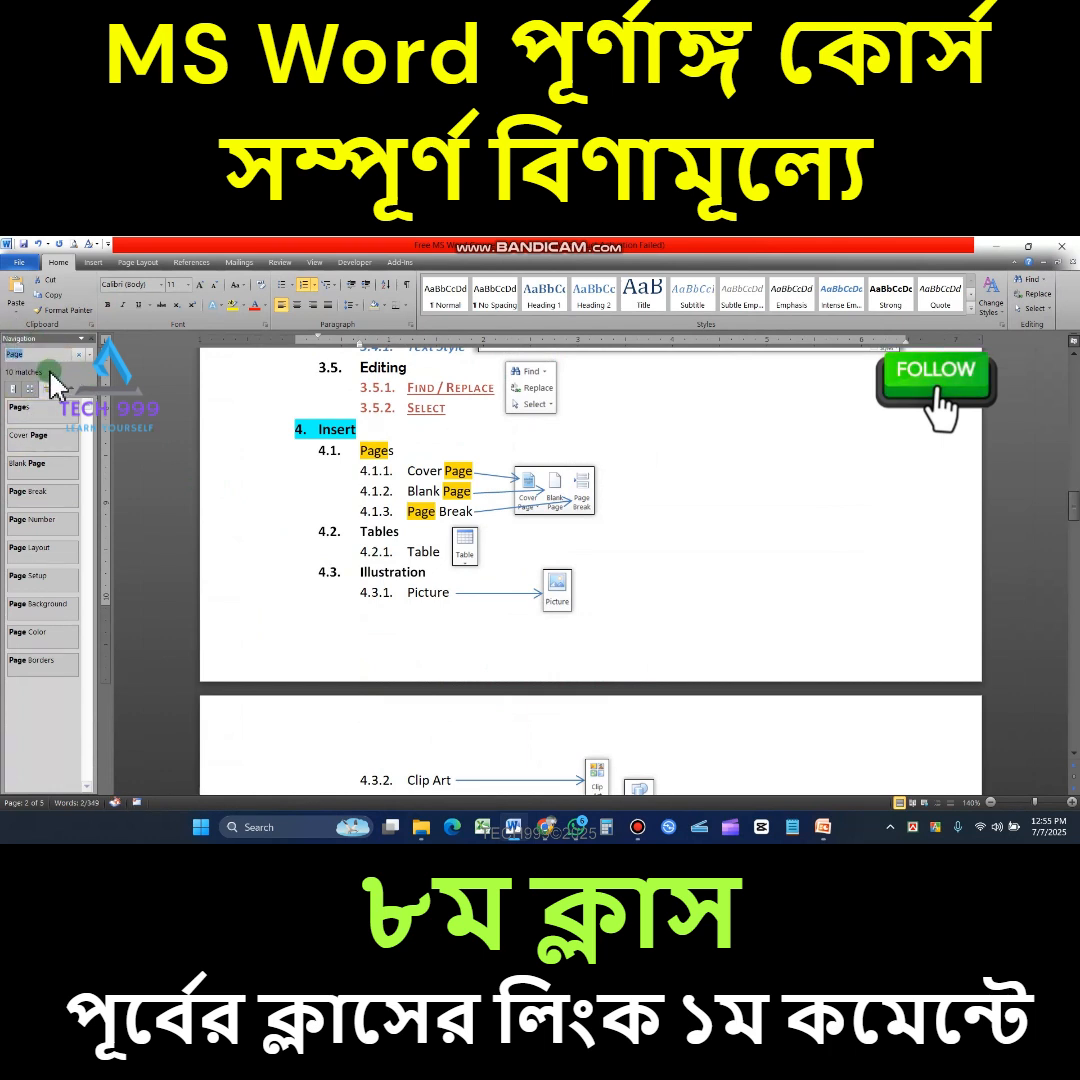
click(92, 340)
click(370, 446)
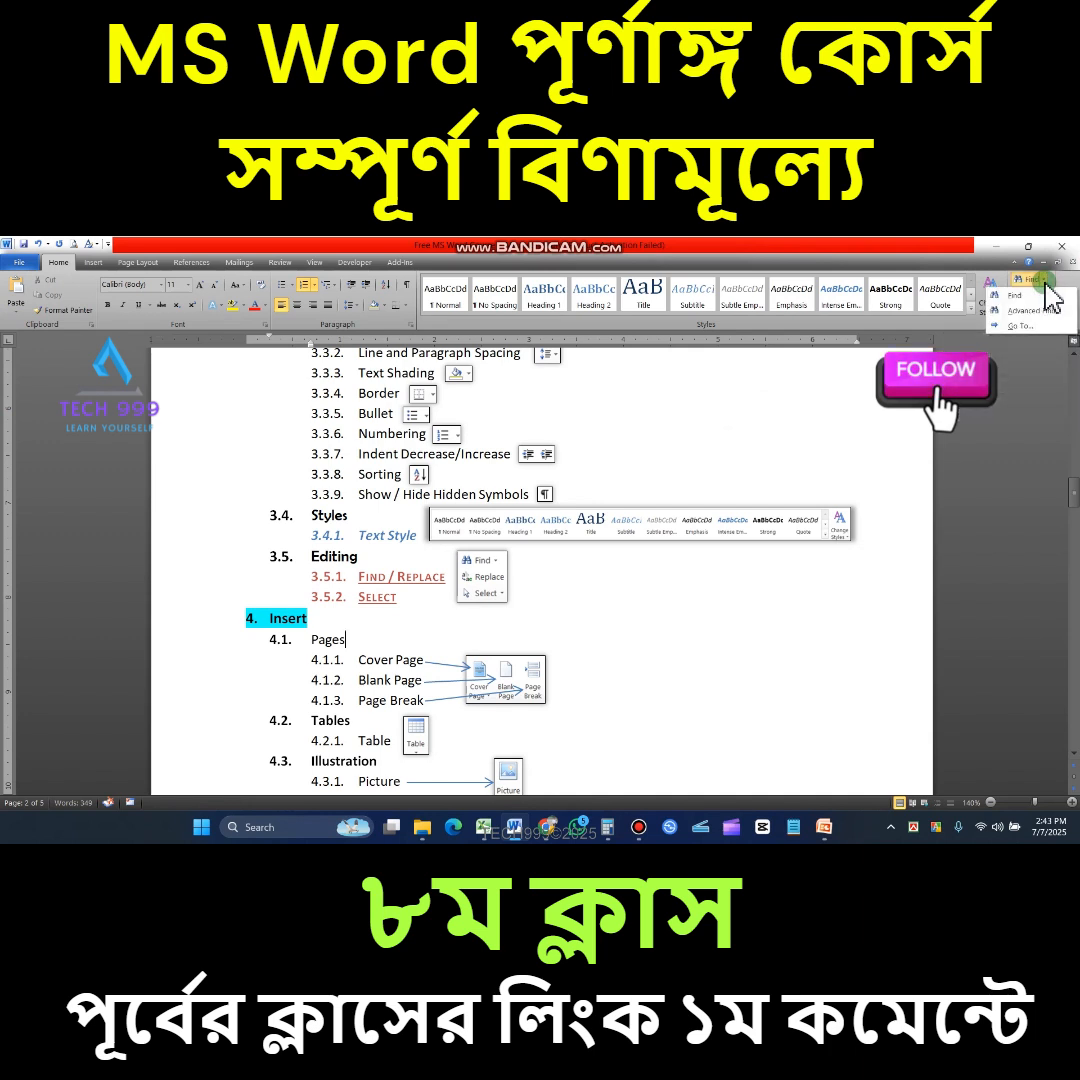
Open Advanced Find for the word "Page" and review its Reading Highlight and Find In options
click(1044, 280)
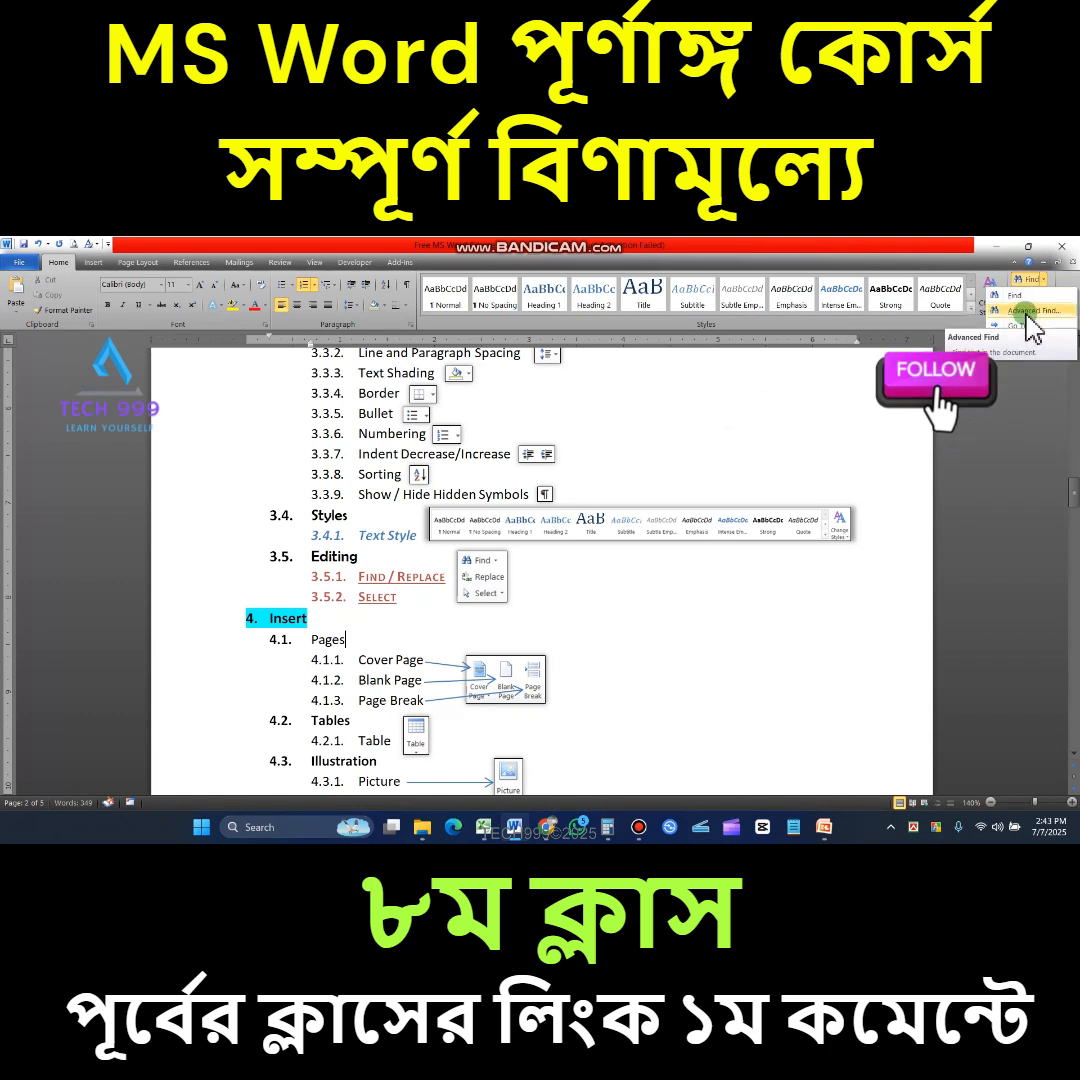
click(1027, 312)
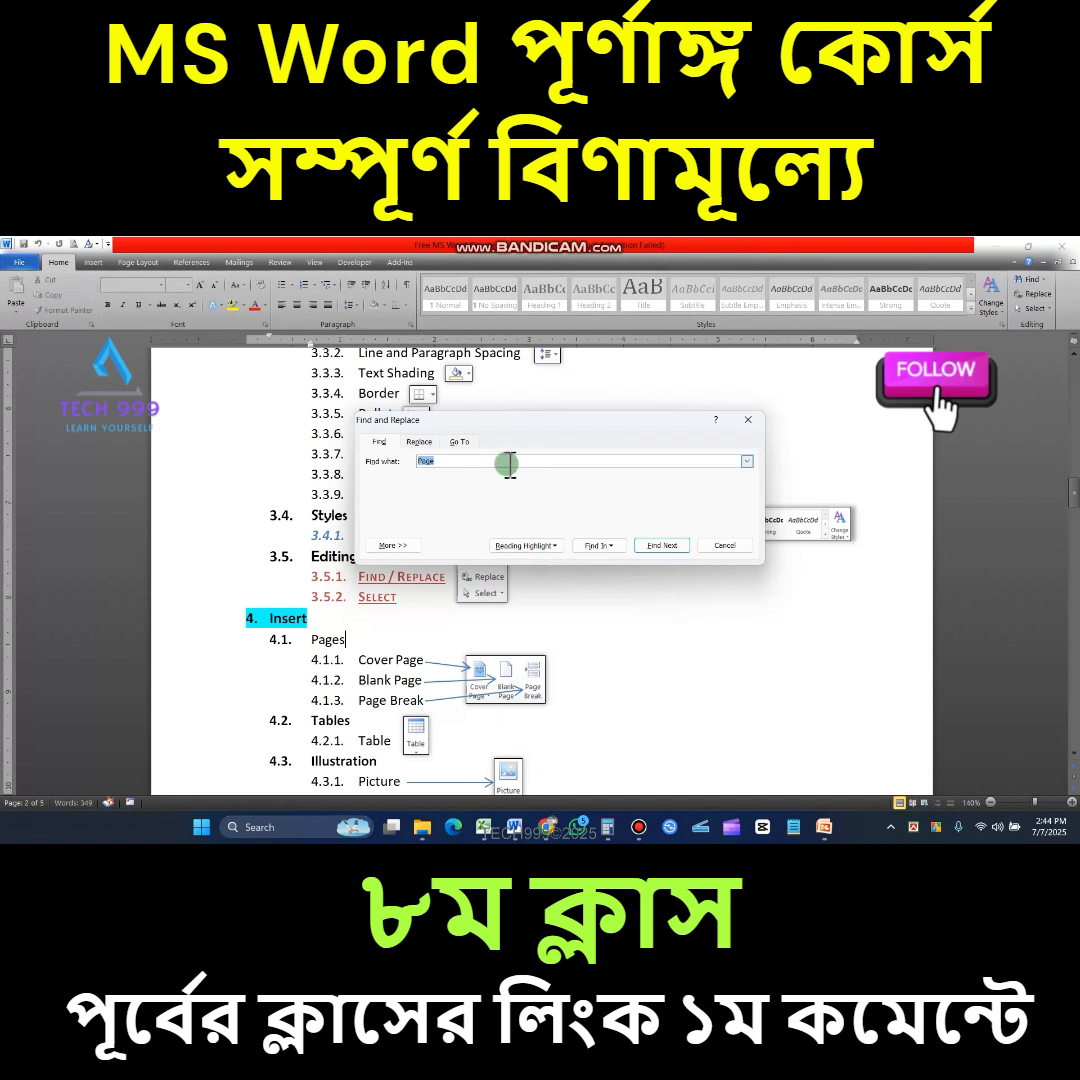
click(543, 545)
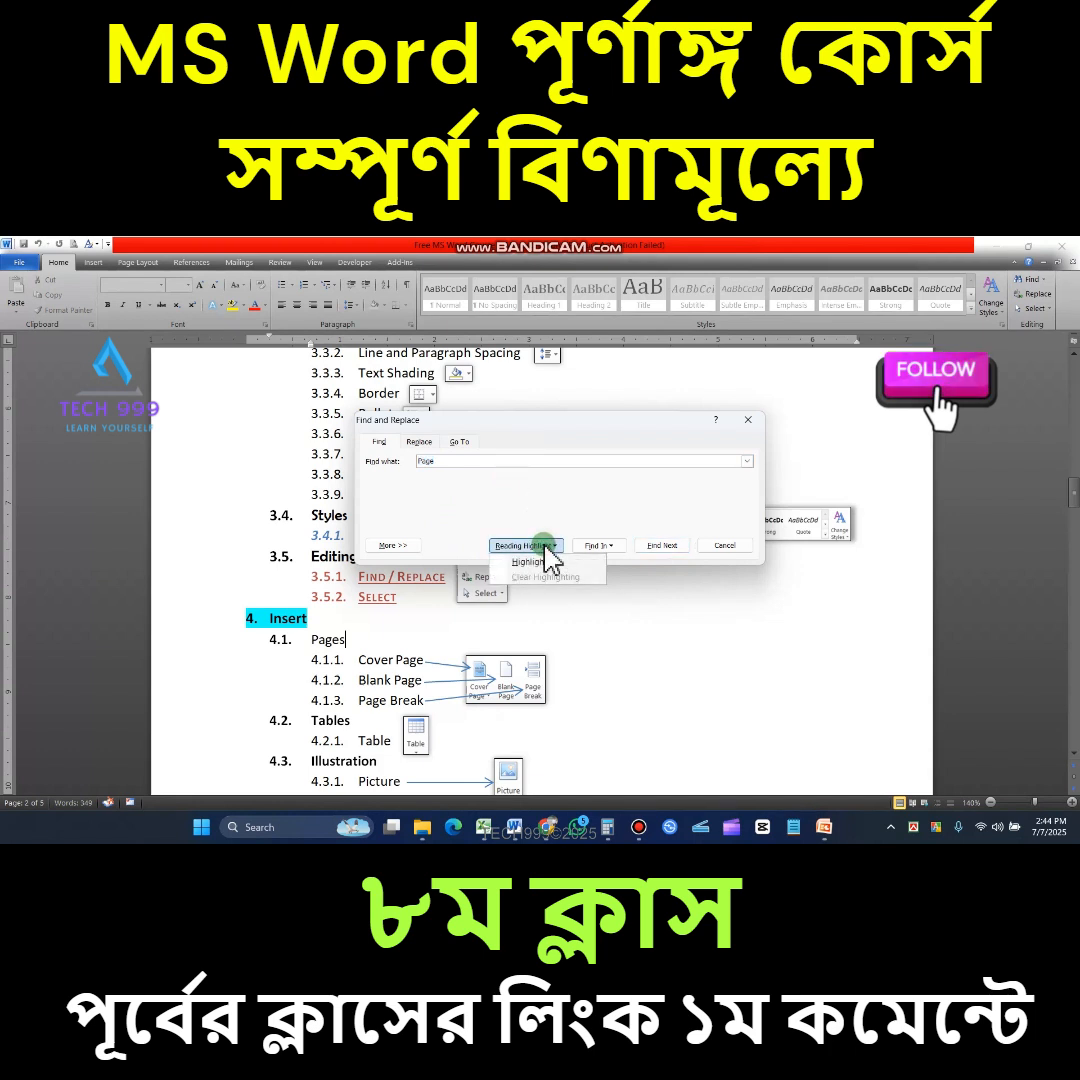
click(546, 516)
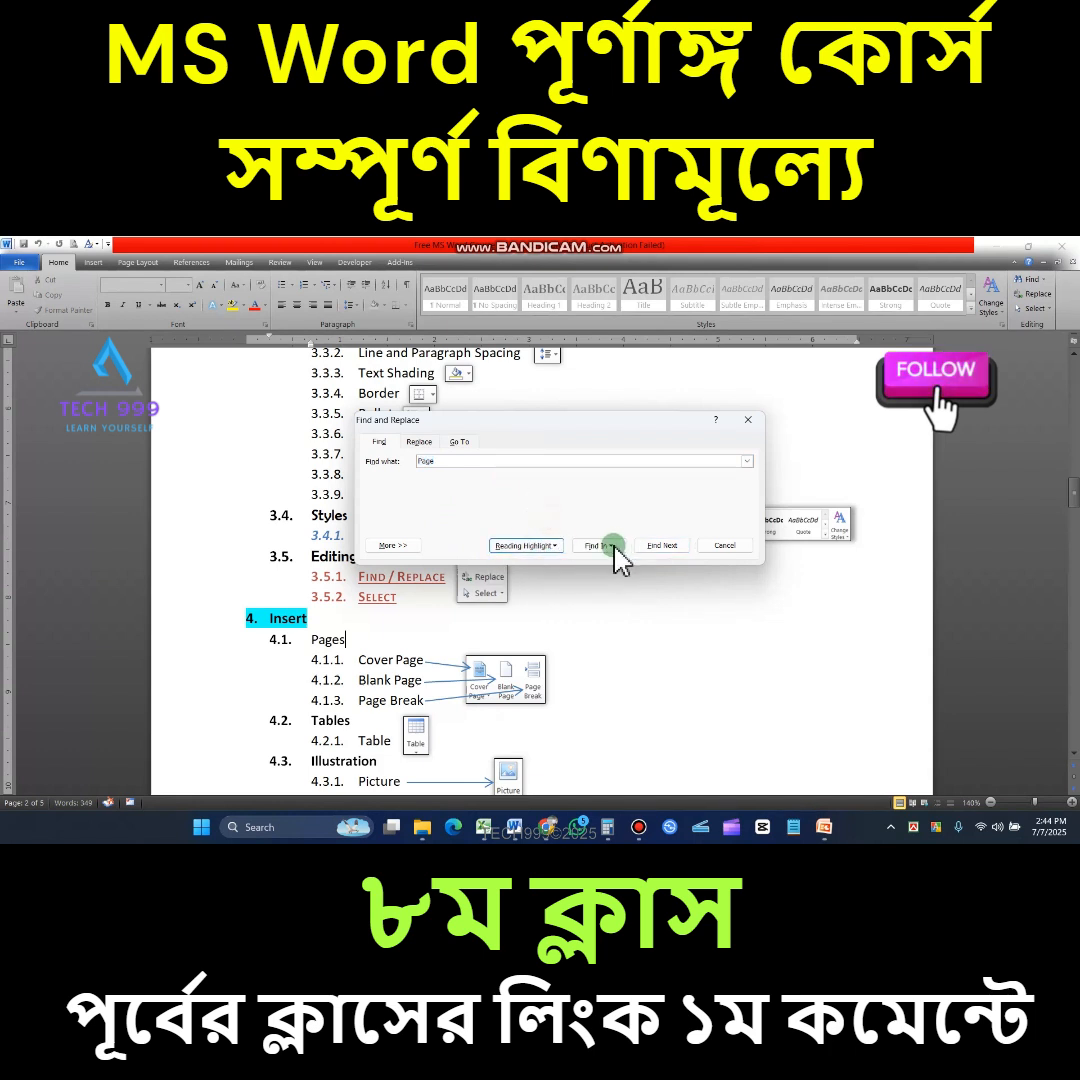
click(605, 546)
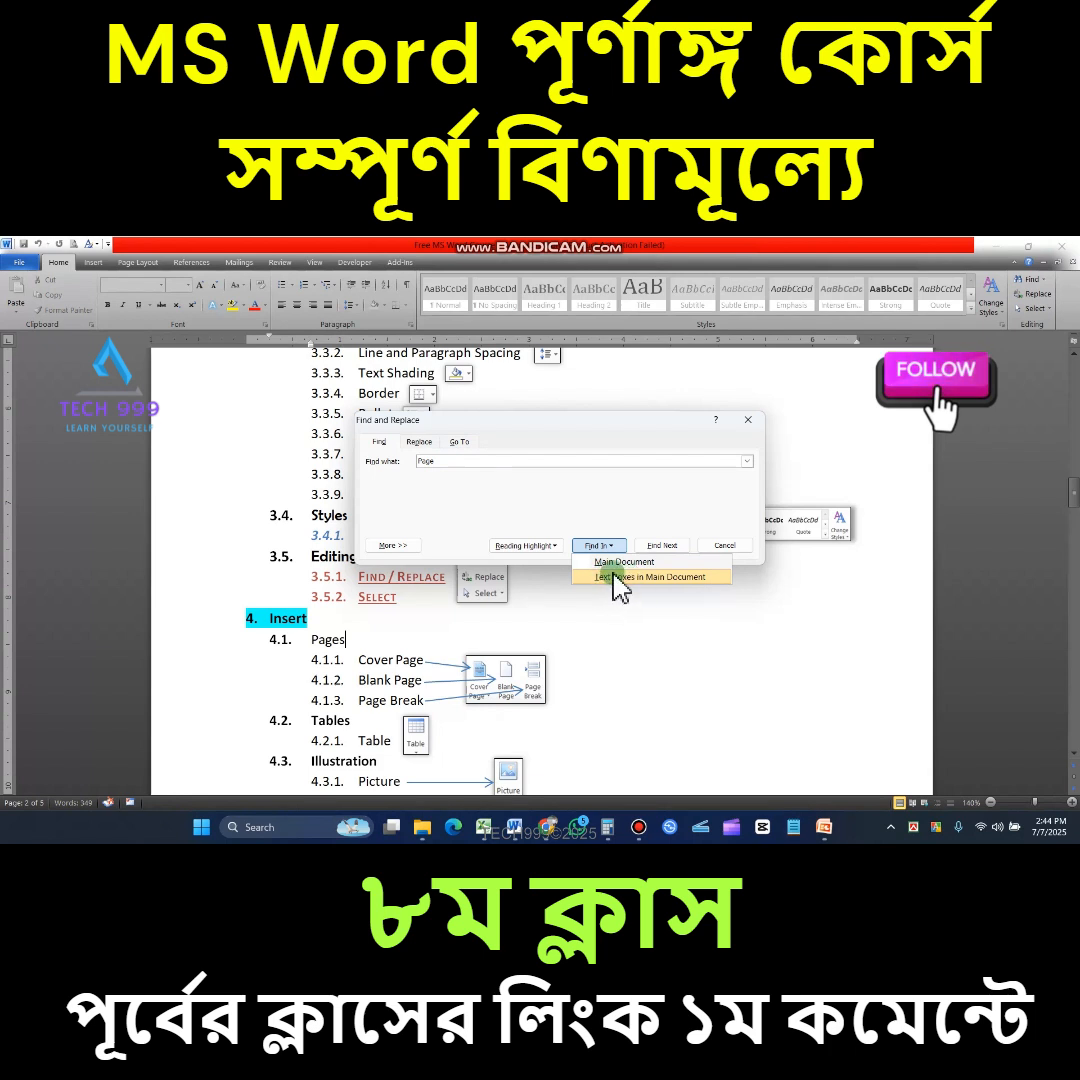
click(612, 578)
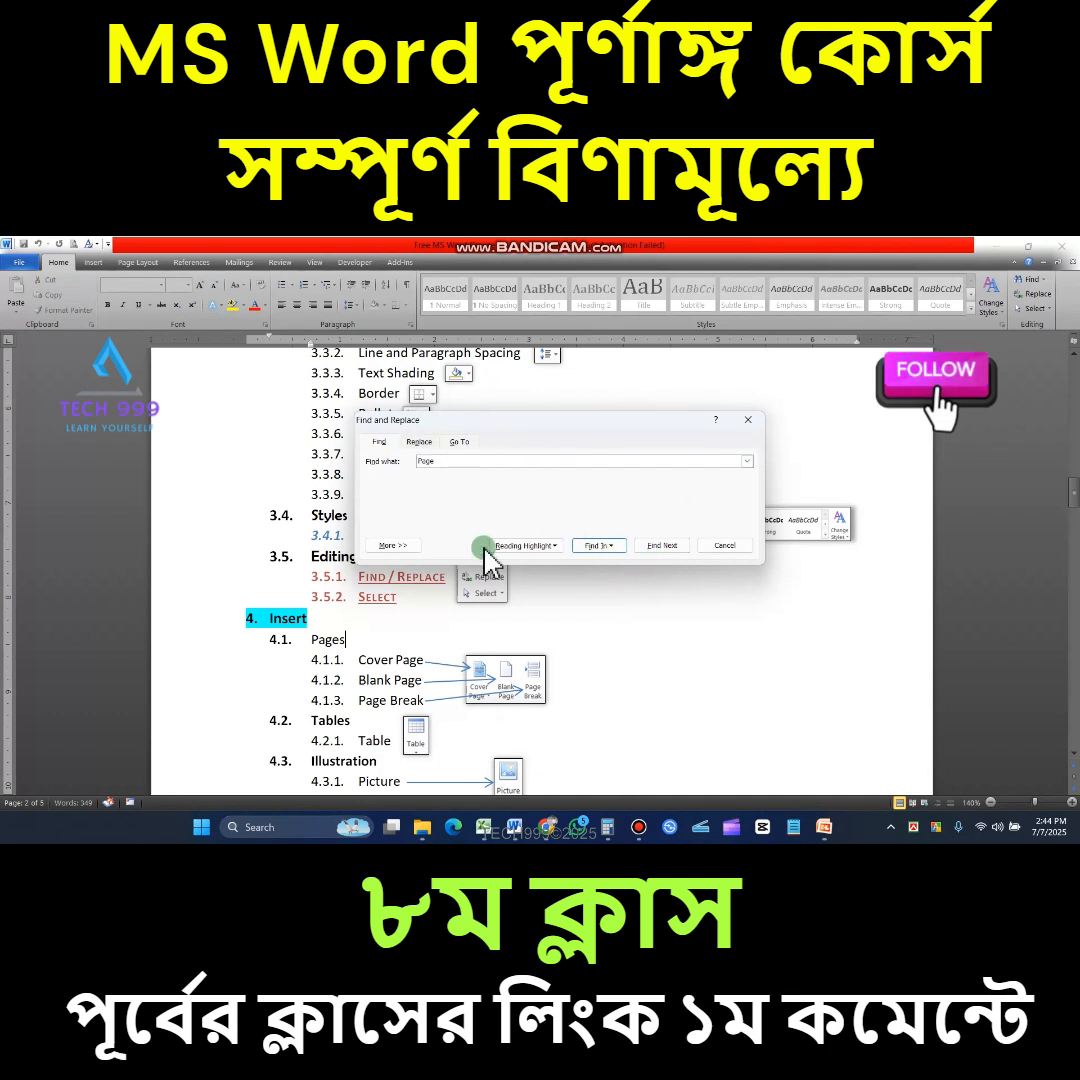
Highlight all occurrences of "Page" in the document and step through the Cover Page, Blank Page and Page Break matches
click(532, 548)
click(538, 563)
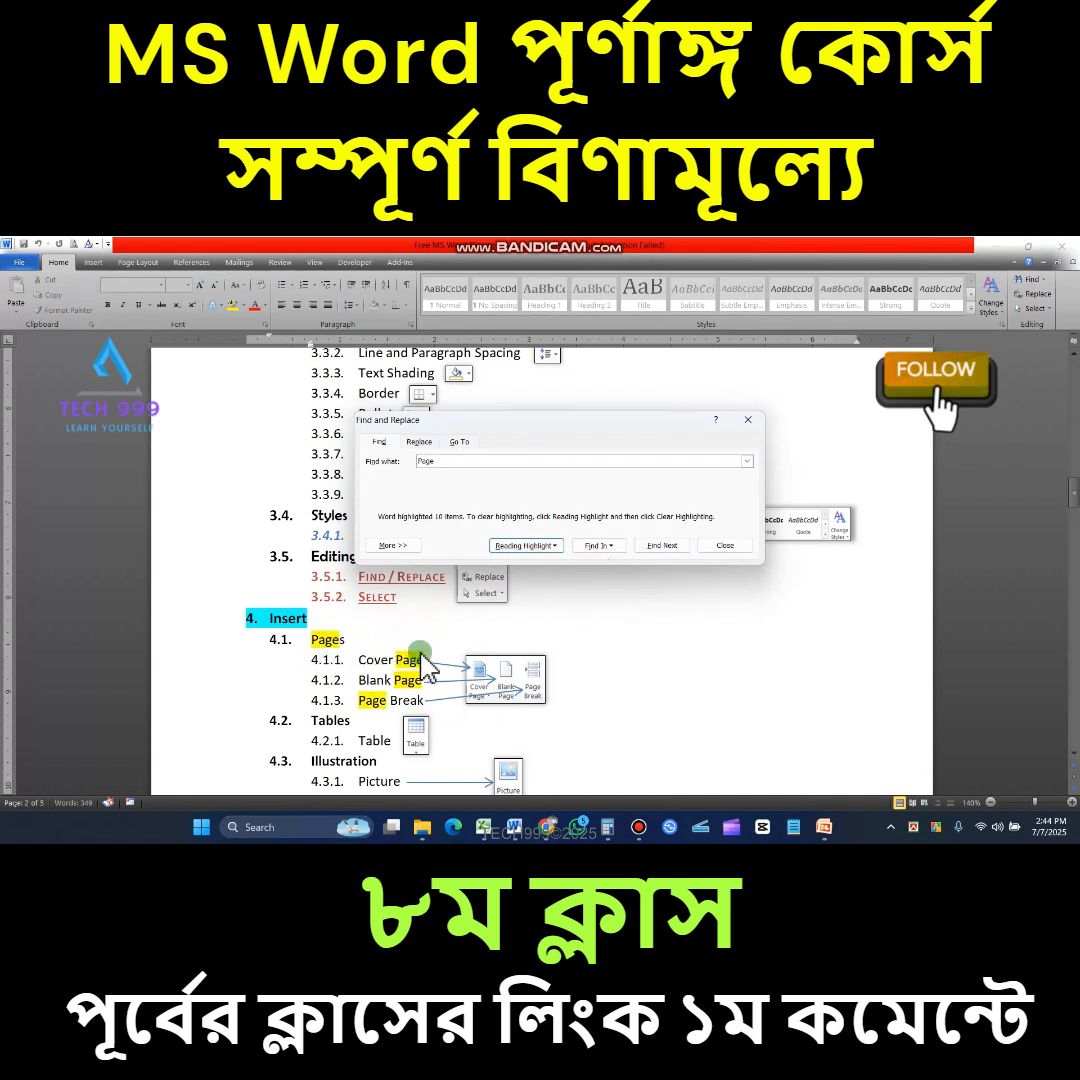
click(662, 545)
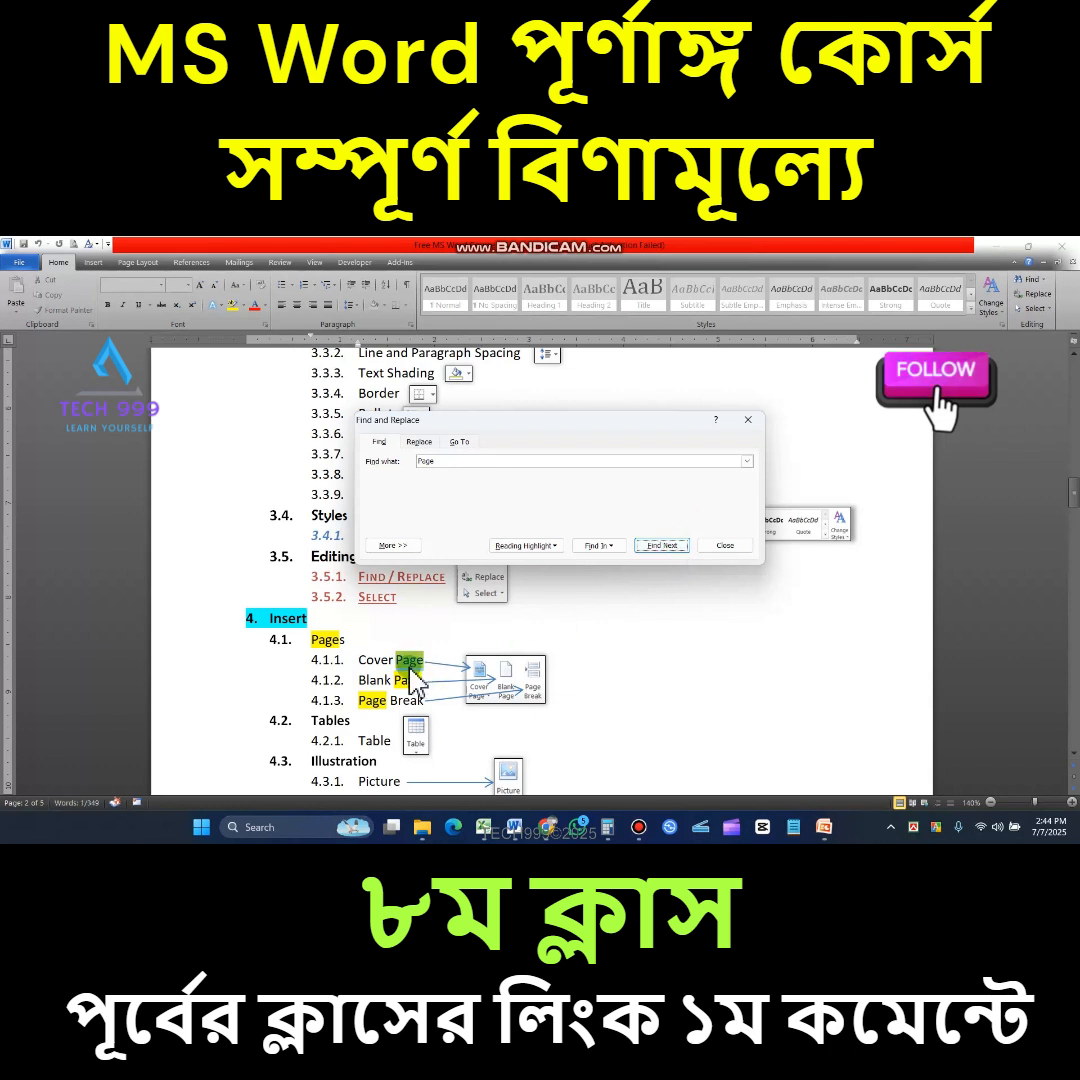
click(665, 545)
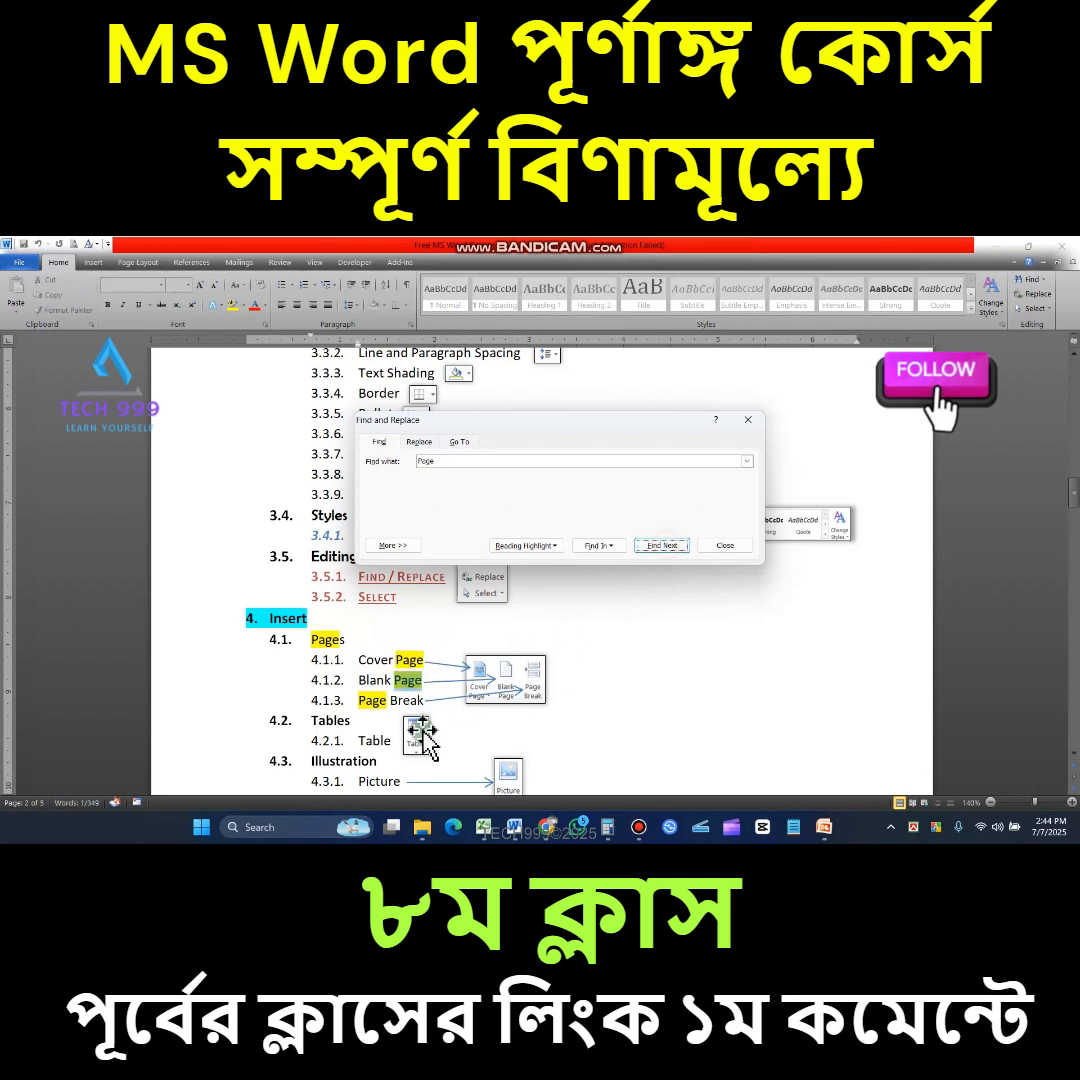
click(686, 540)
click(678, 542)
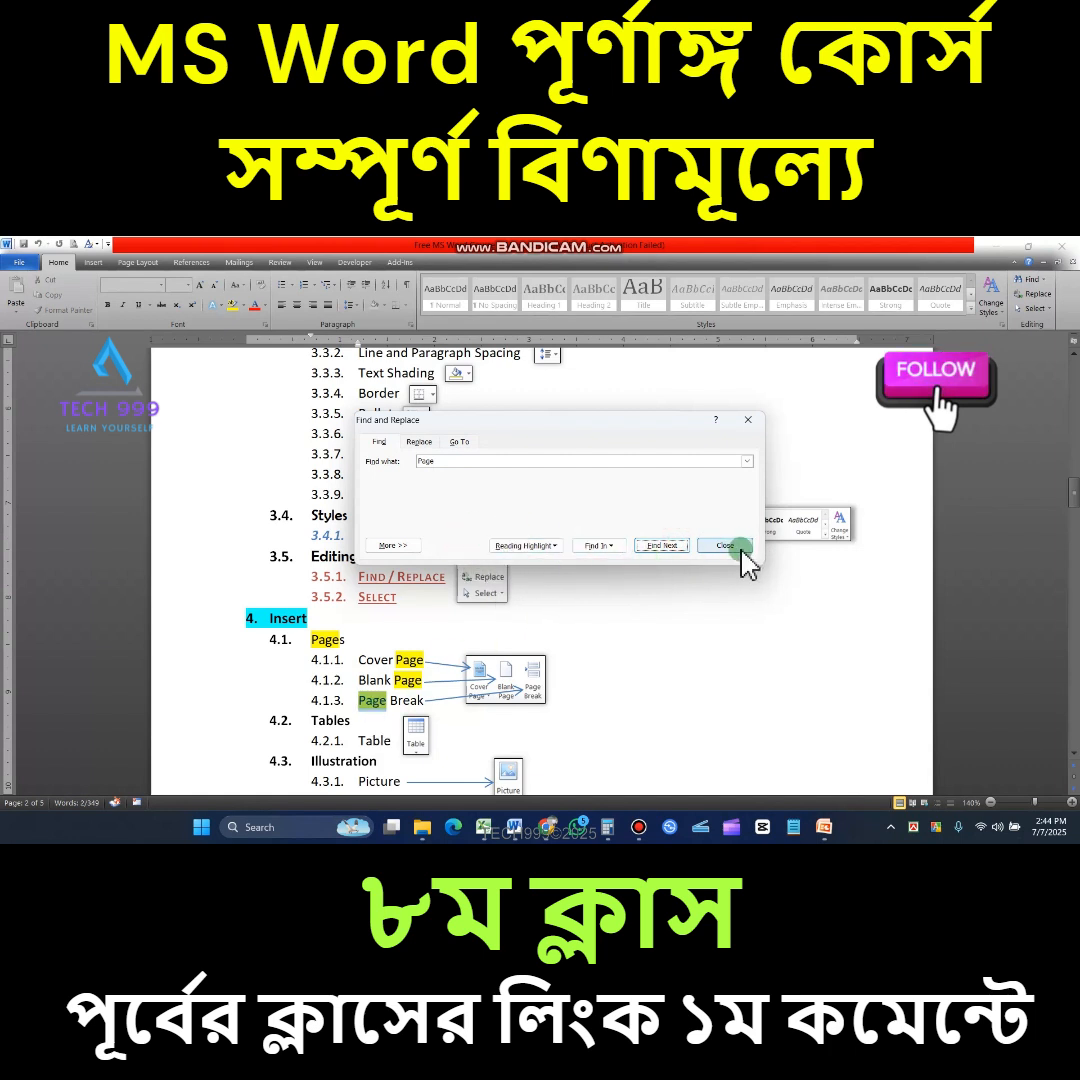
Expand the additional search options, view the Replace settings, and close the Find and Replace dialog
click(392, 547)
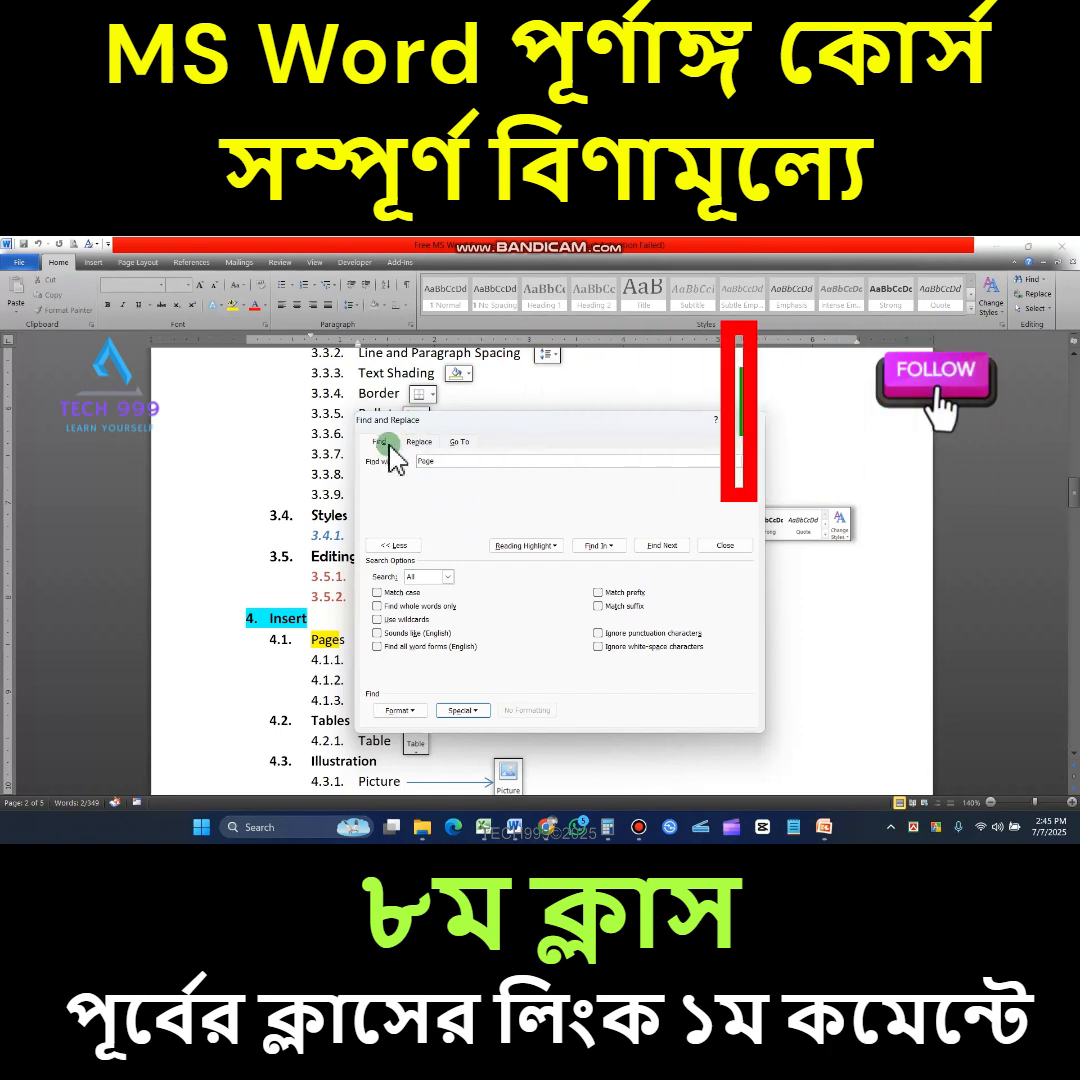
click(418, 442)
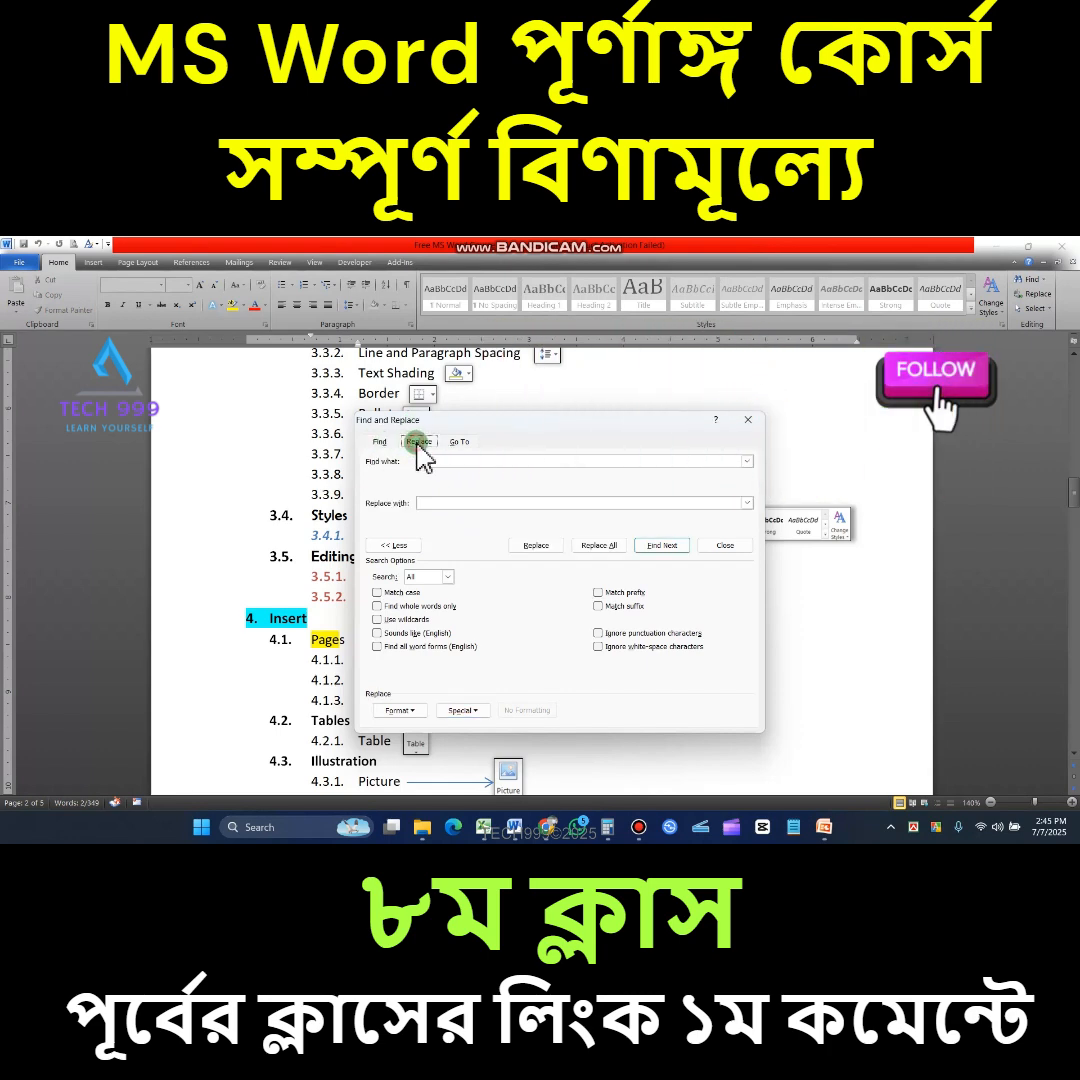
click(748, 420)
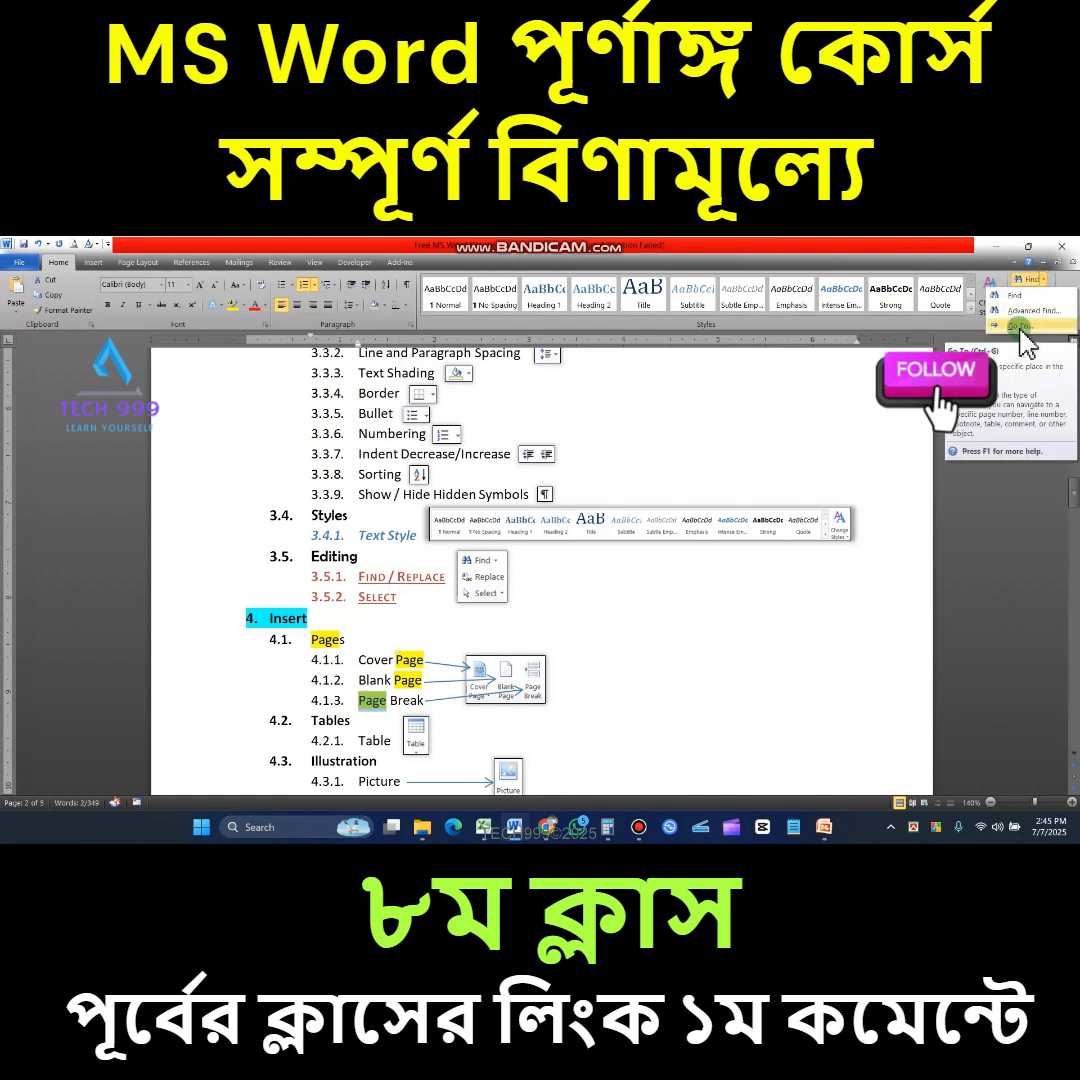
Reopen Find and Replace, look over its Find, Replace and Go To options, and close it again
click(1025, 342)
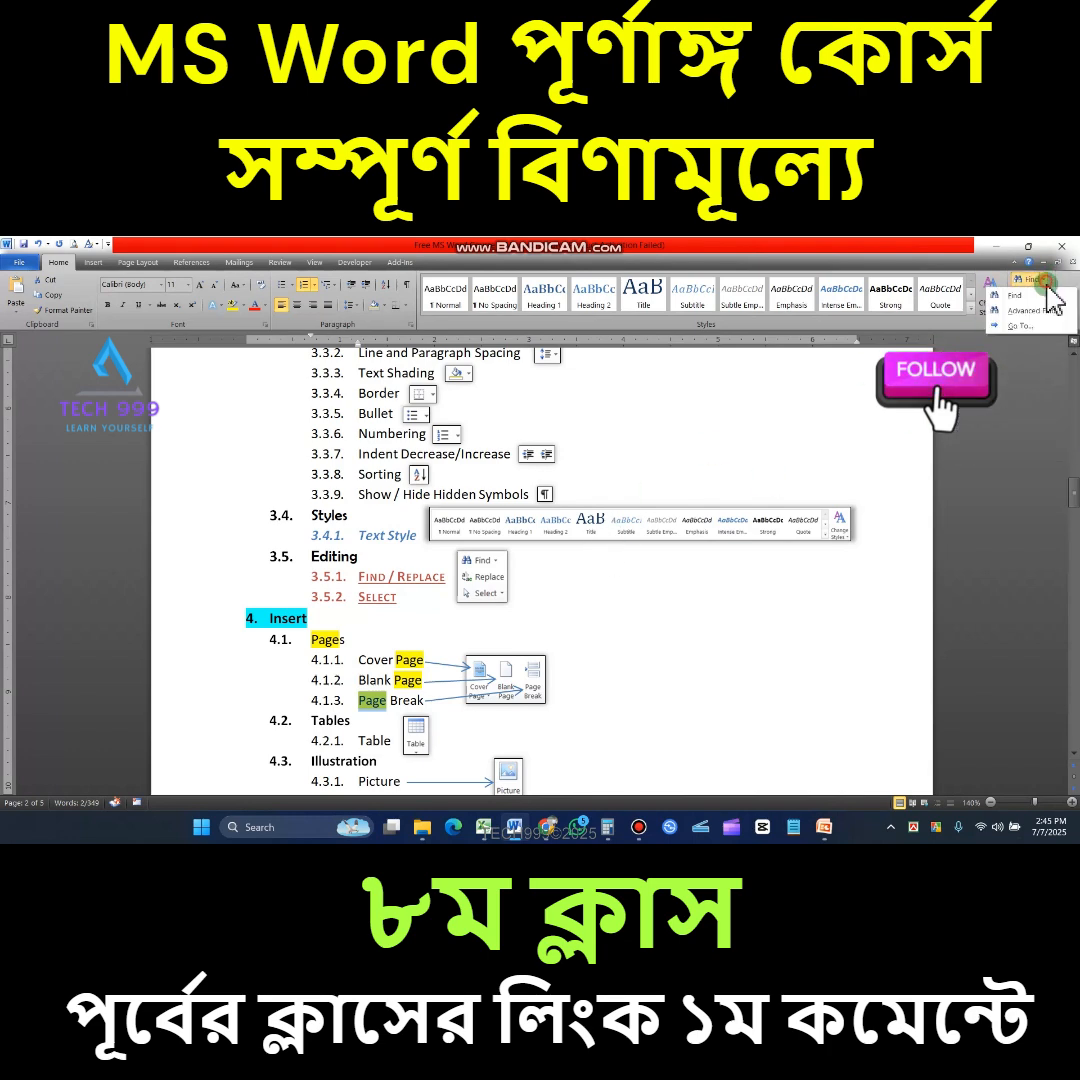
click(1037, 294)
click(380, 403)
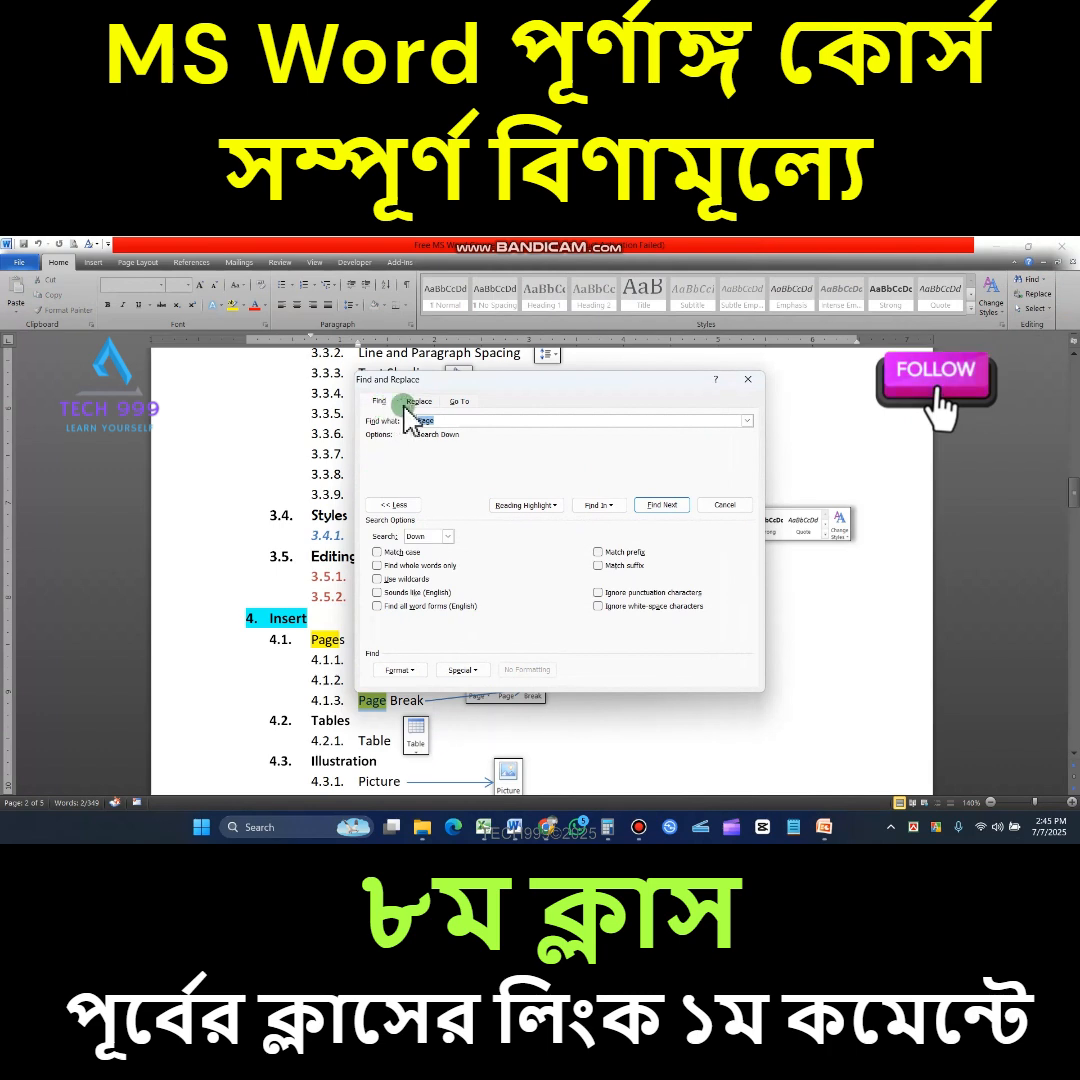
click(747, 379)
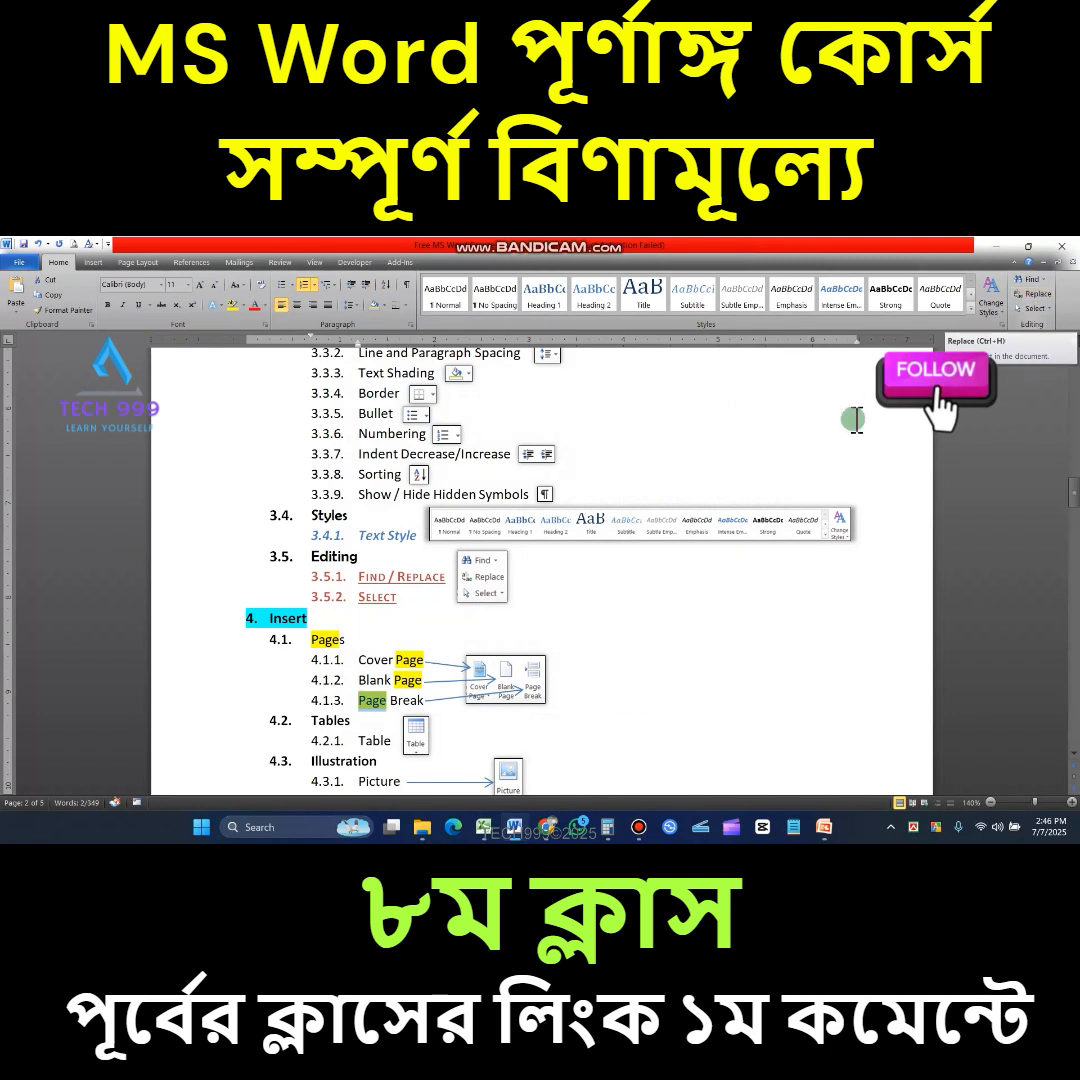
click(765, 474)
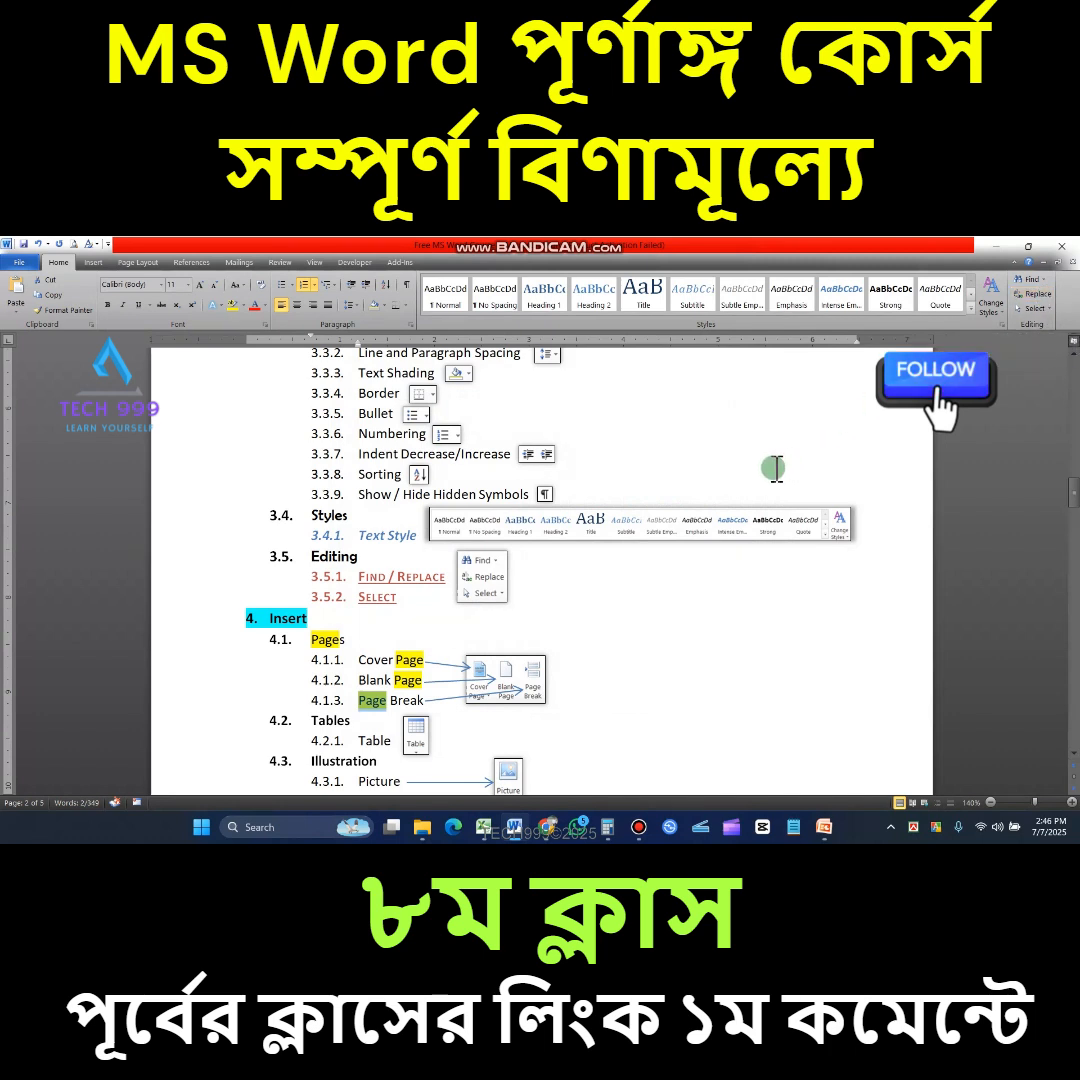
click(595, 500)
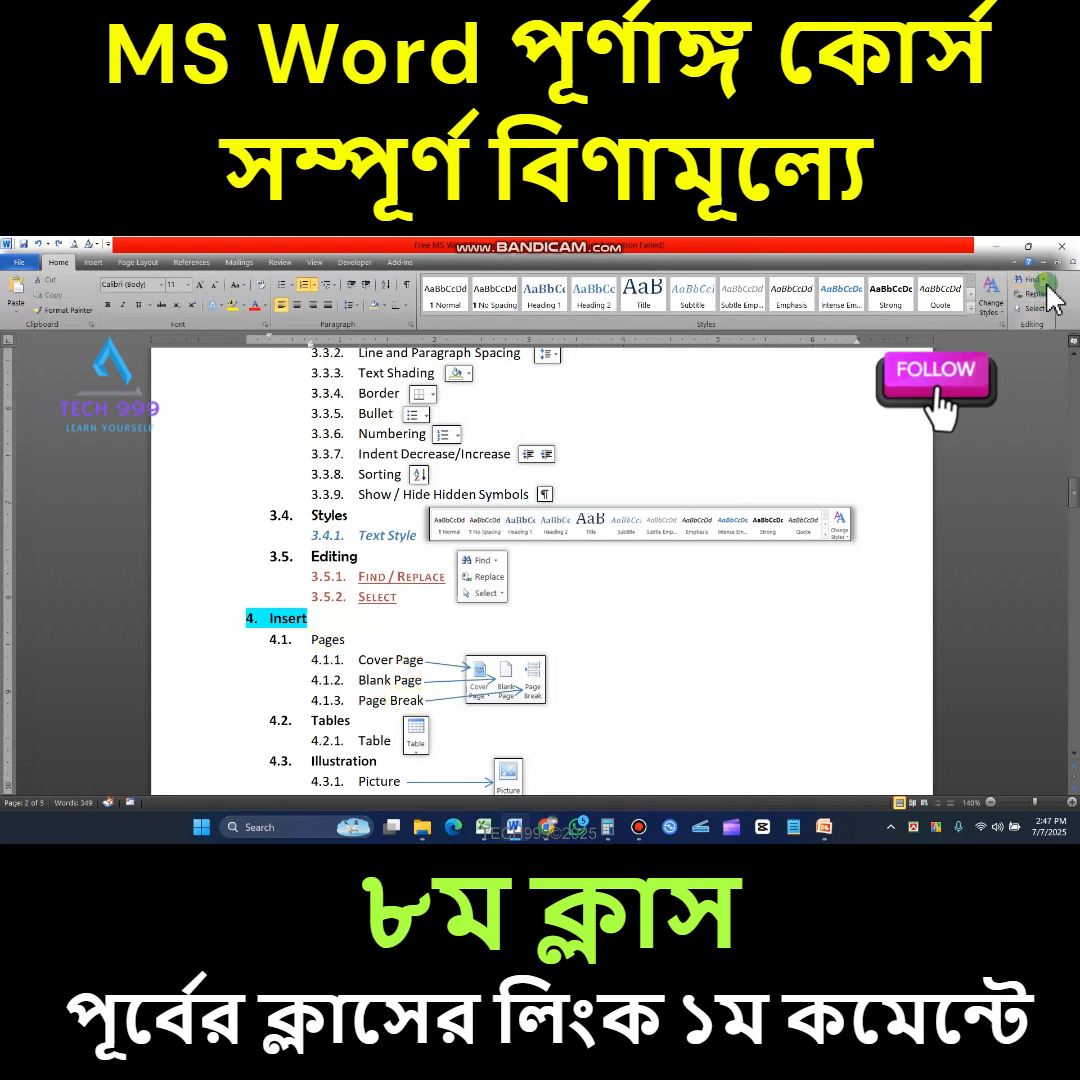
Open Replace with "Page" as the search term and move the dialog clear of the Pages headings in the outline
click(333, 638)
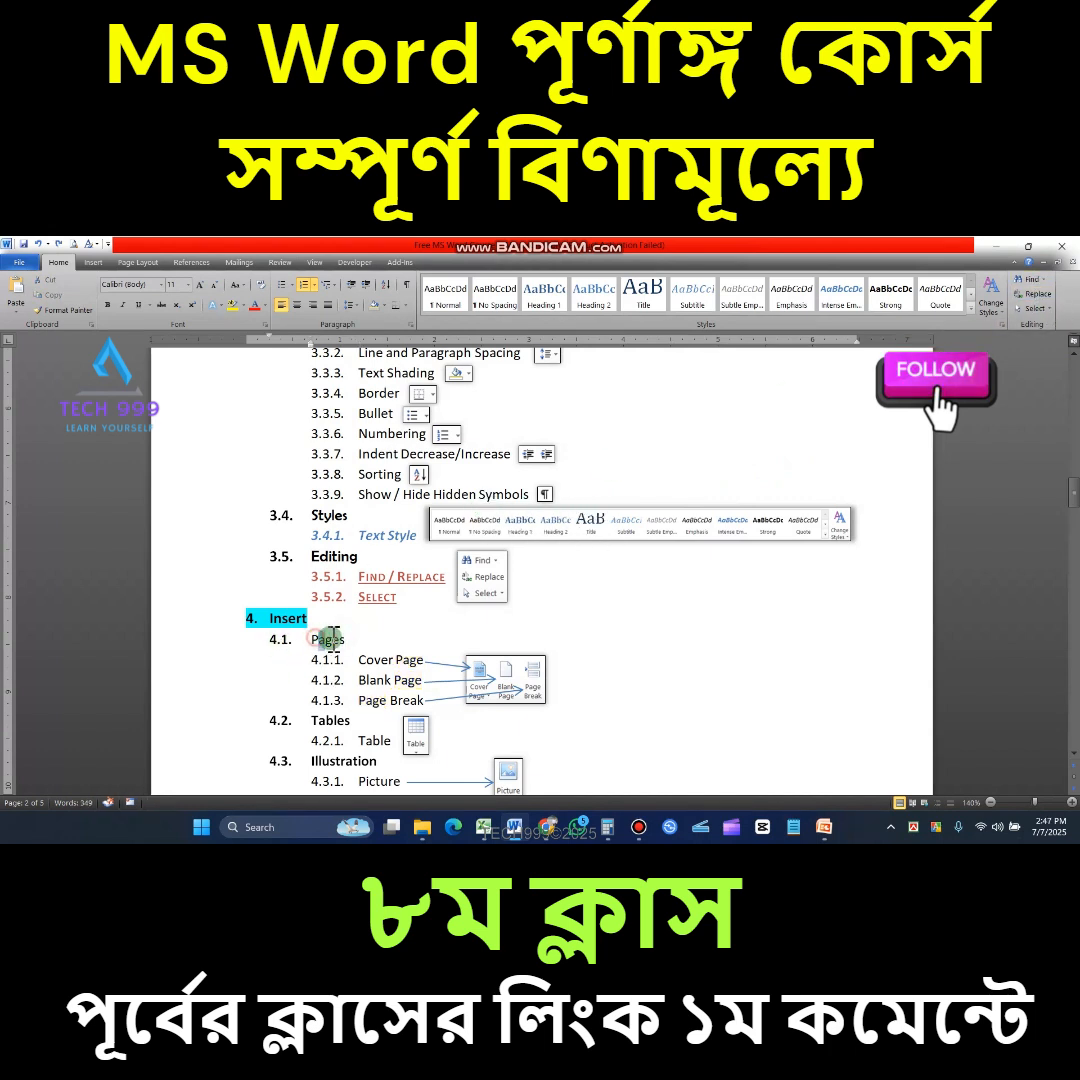
drag(316, 639, 347, 641)
click(331, 640)
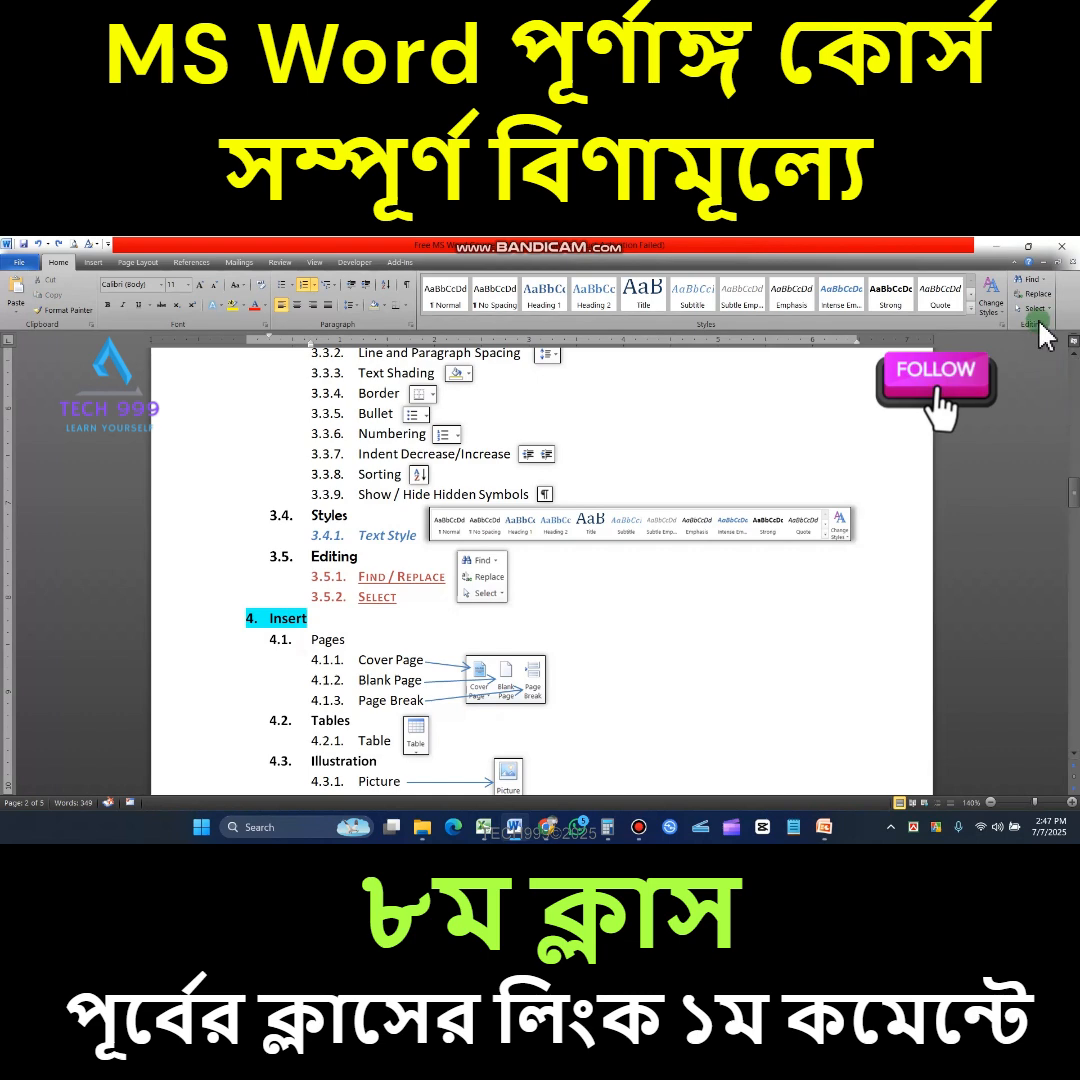
key(ctrl+h)
drag(577, 450, 726, 389)
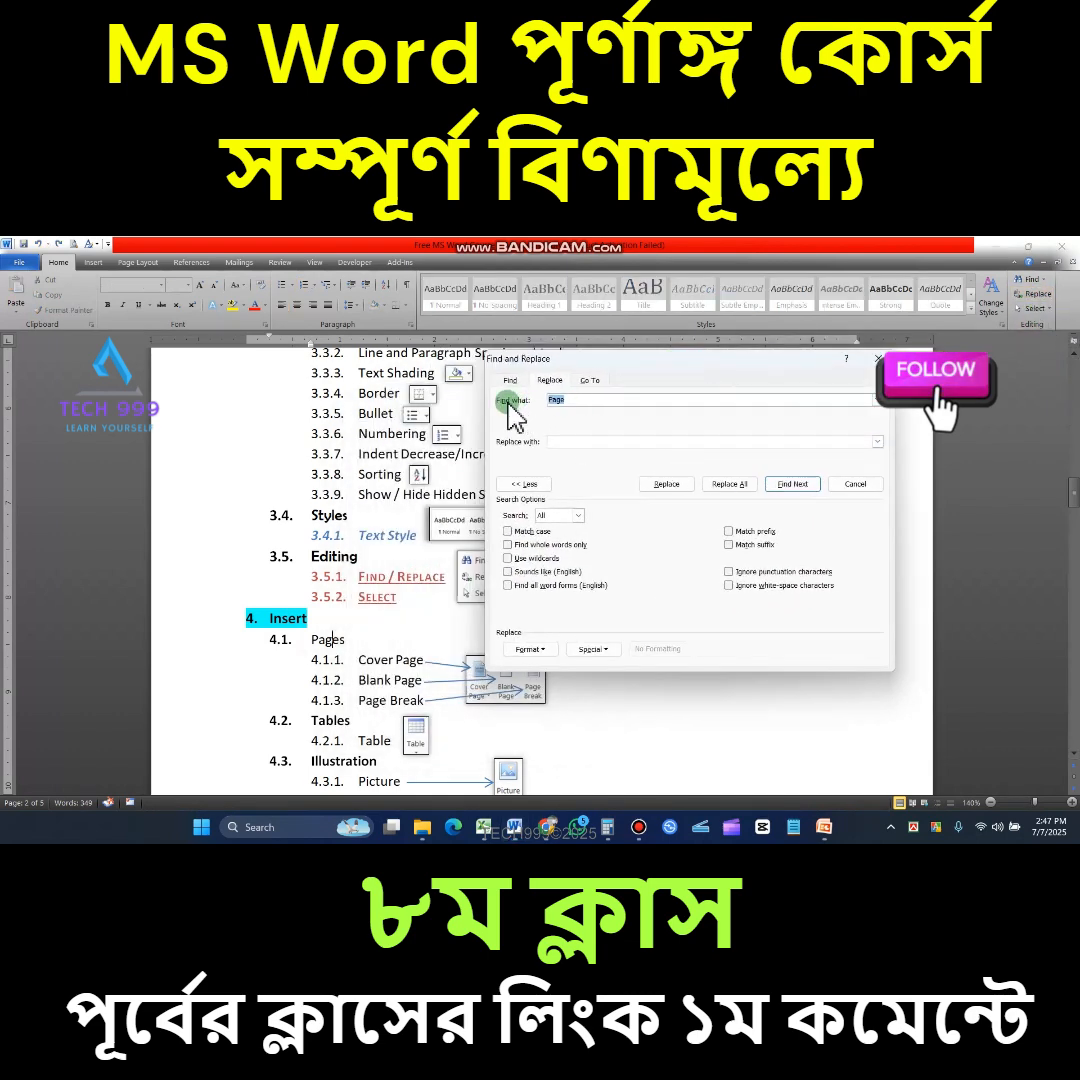
click(310, 666)
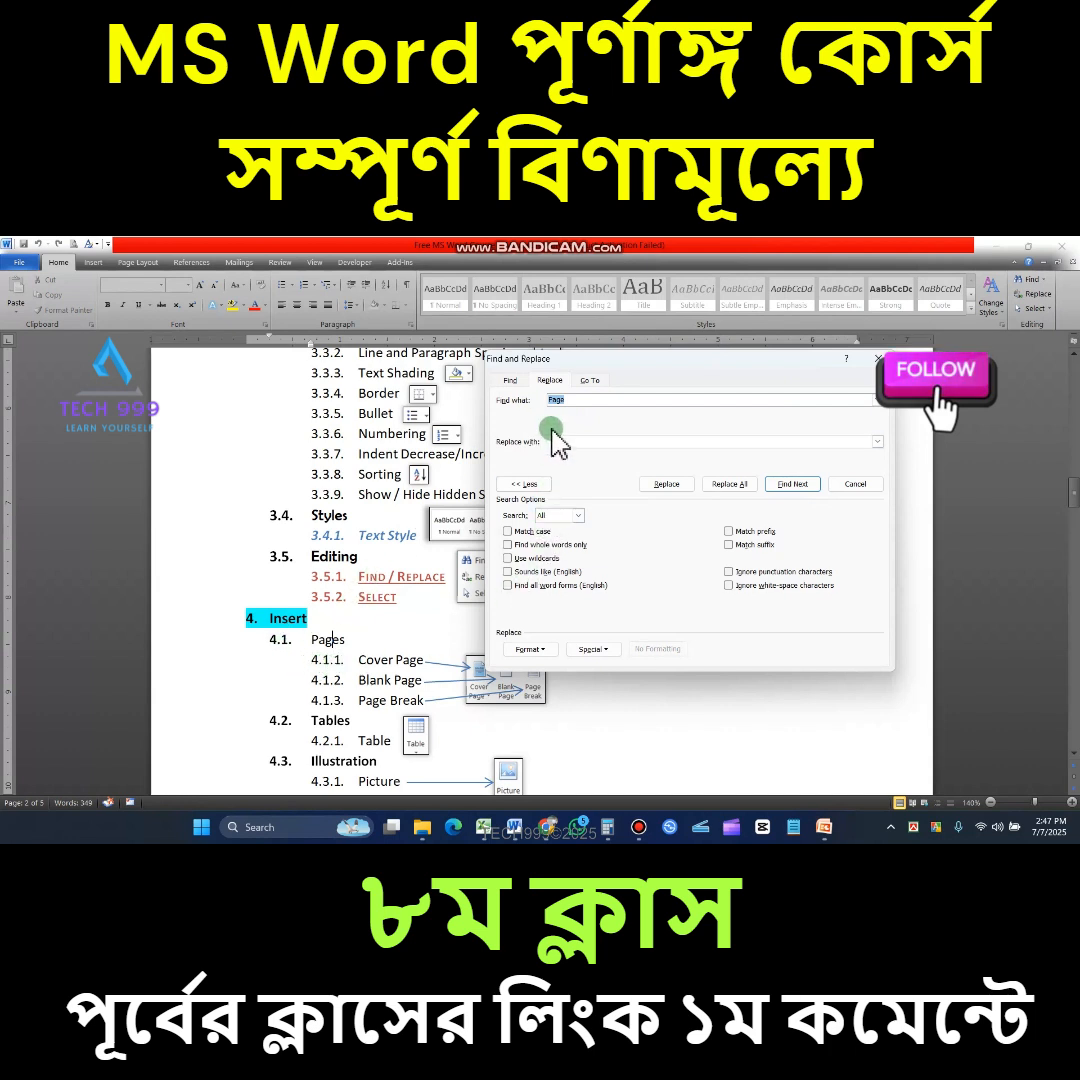
click(576, 399)
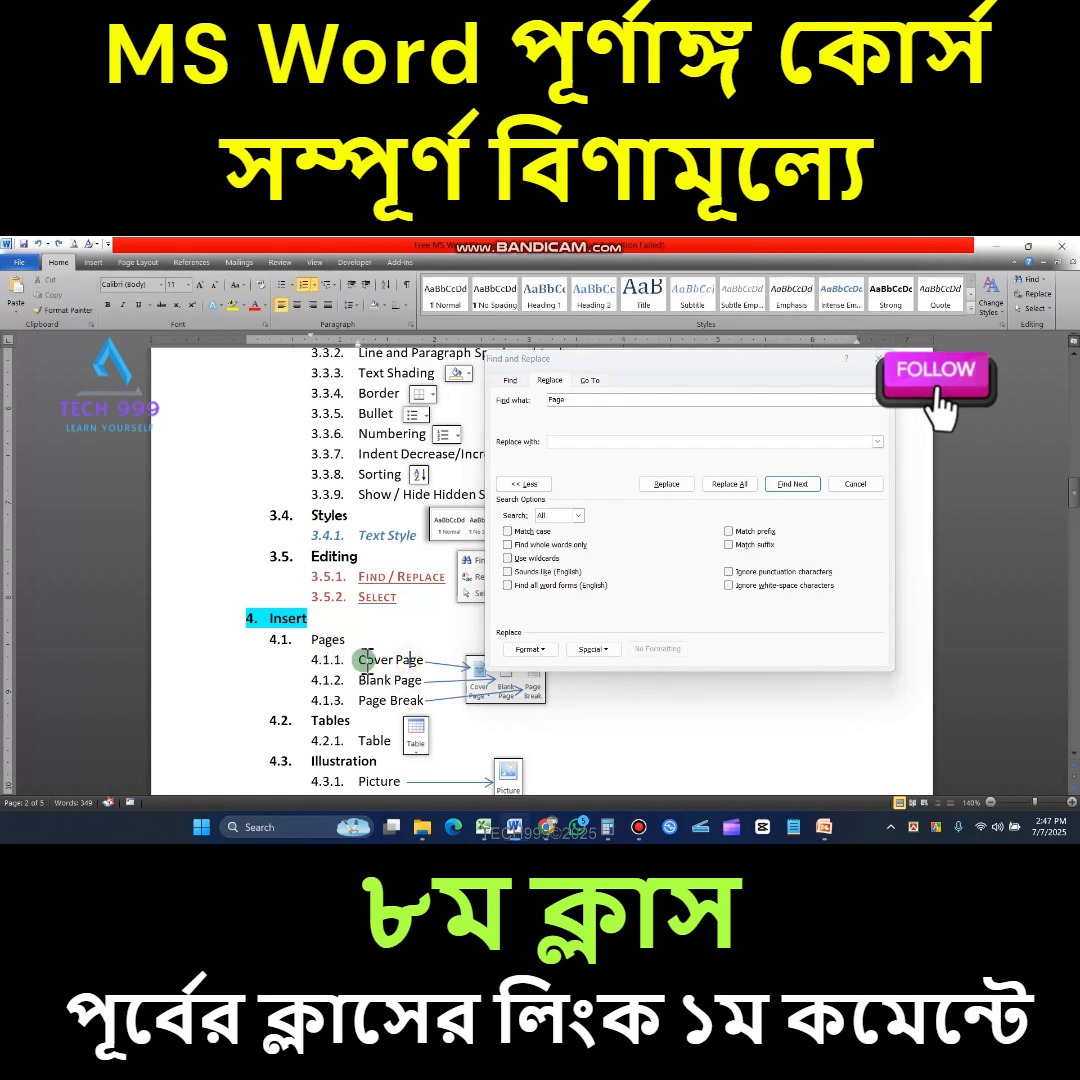
Compare the search term "Page" with the Pages heading and the Cover Page entry in the Insert section
click(331, 640)
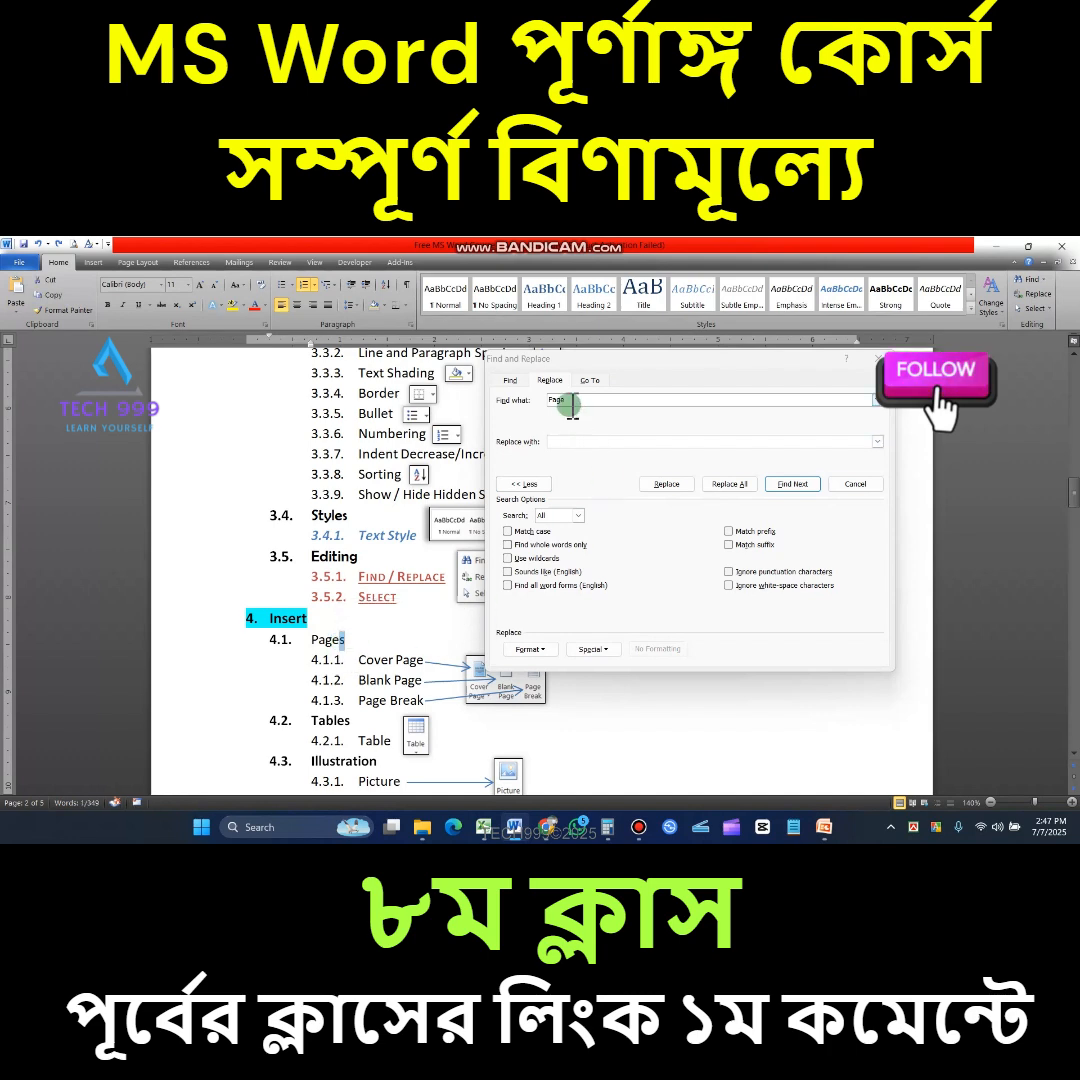
click(574, 401)
click(324, 638)
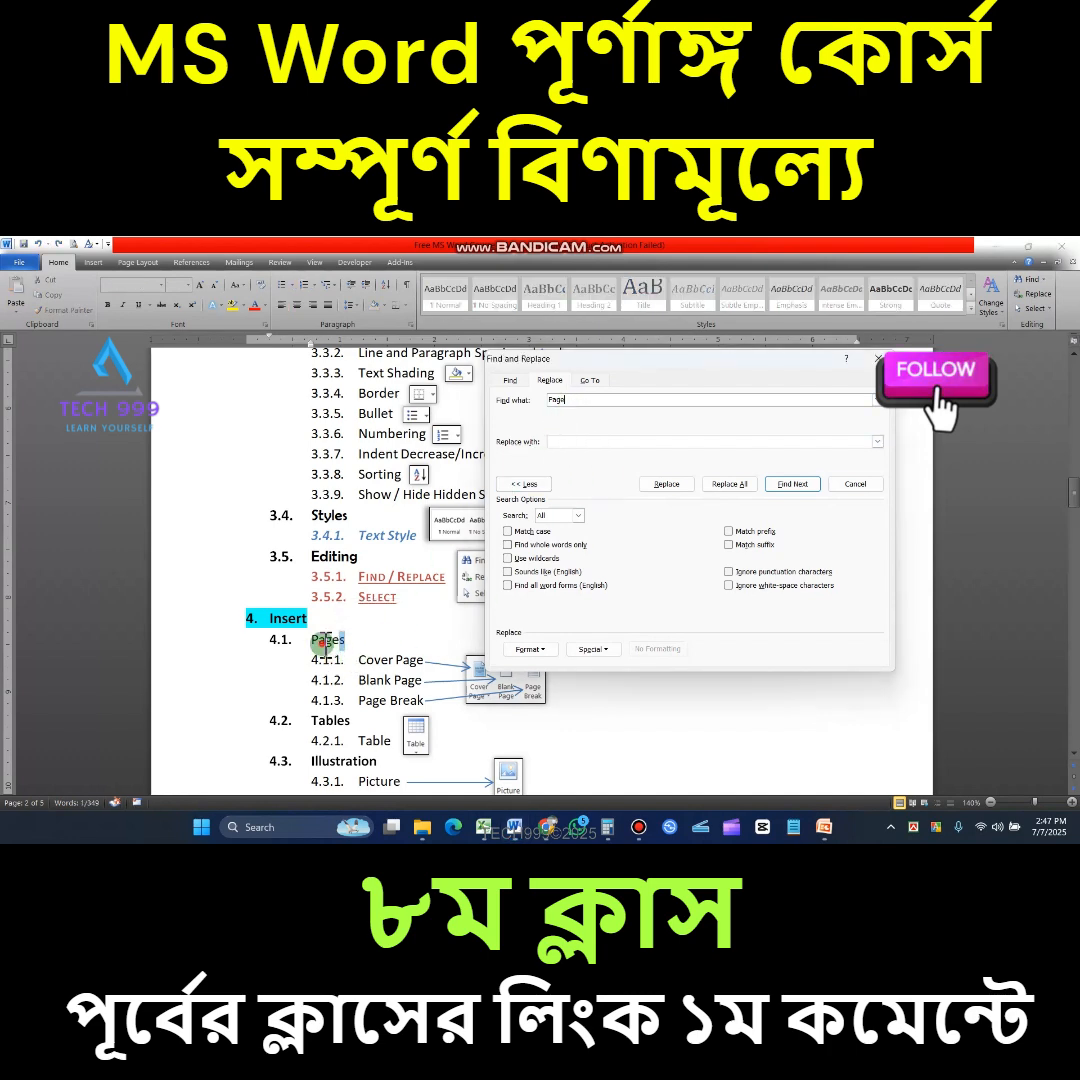
drag(313, 638, 331, 639)
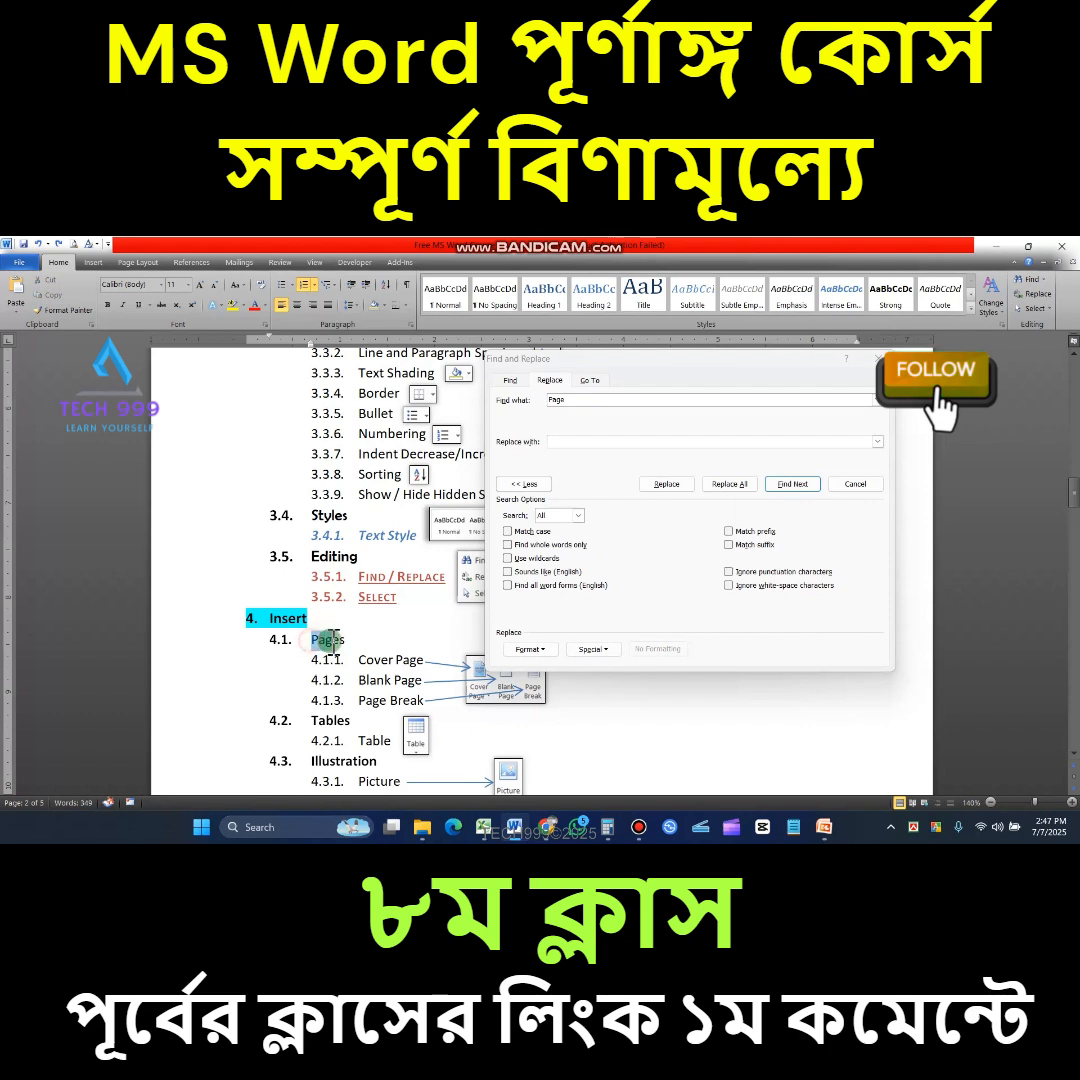
click(410, 663)
drag(421, 664, 416, 664)
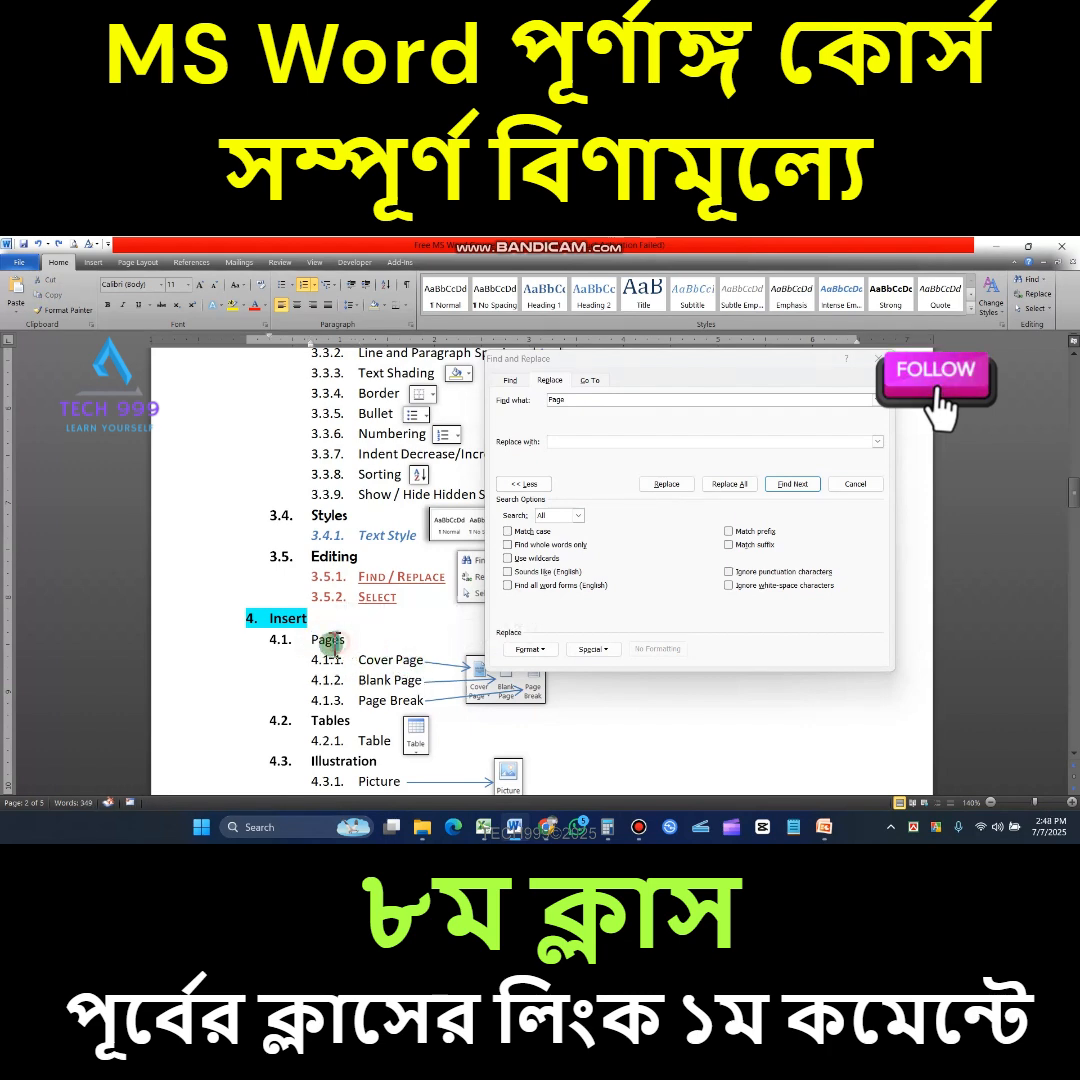
drag(318, 645, 352, 643)
click(352, 642)
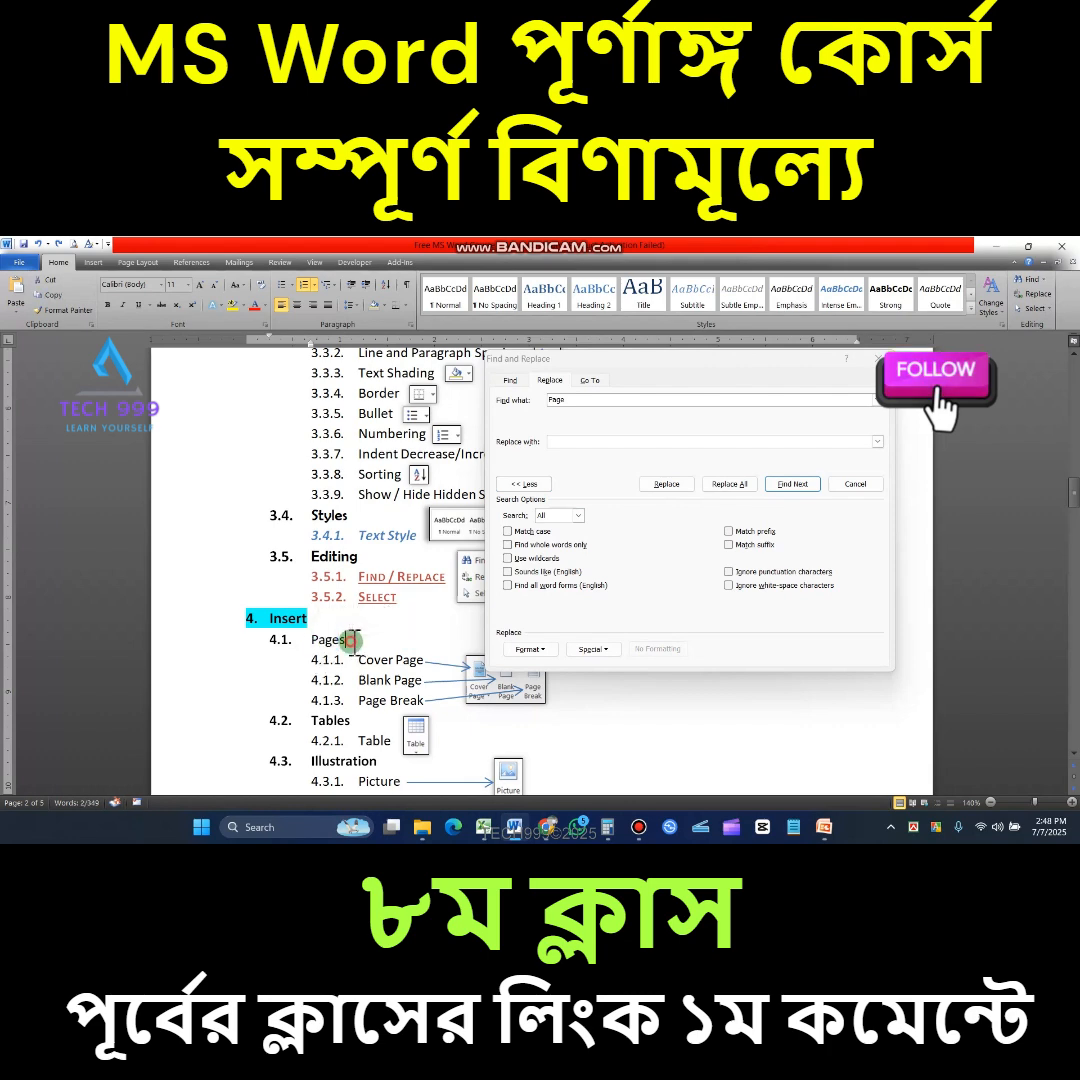
Replace all occurrences of "Page" in the document with "Sheet"
click(622, 439)
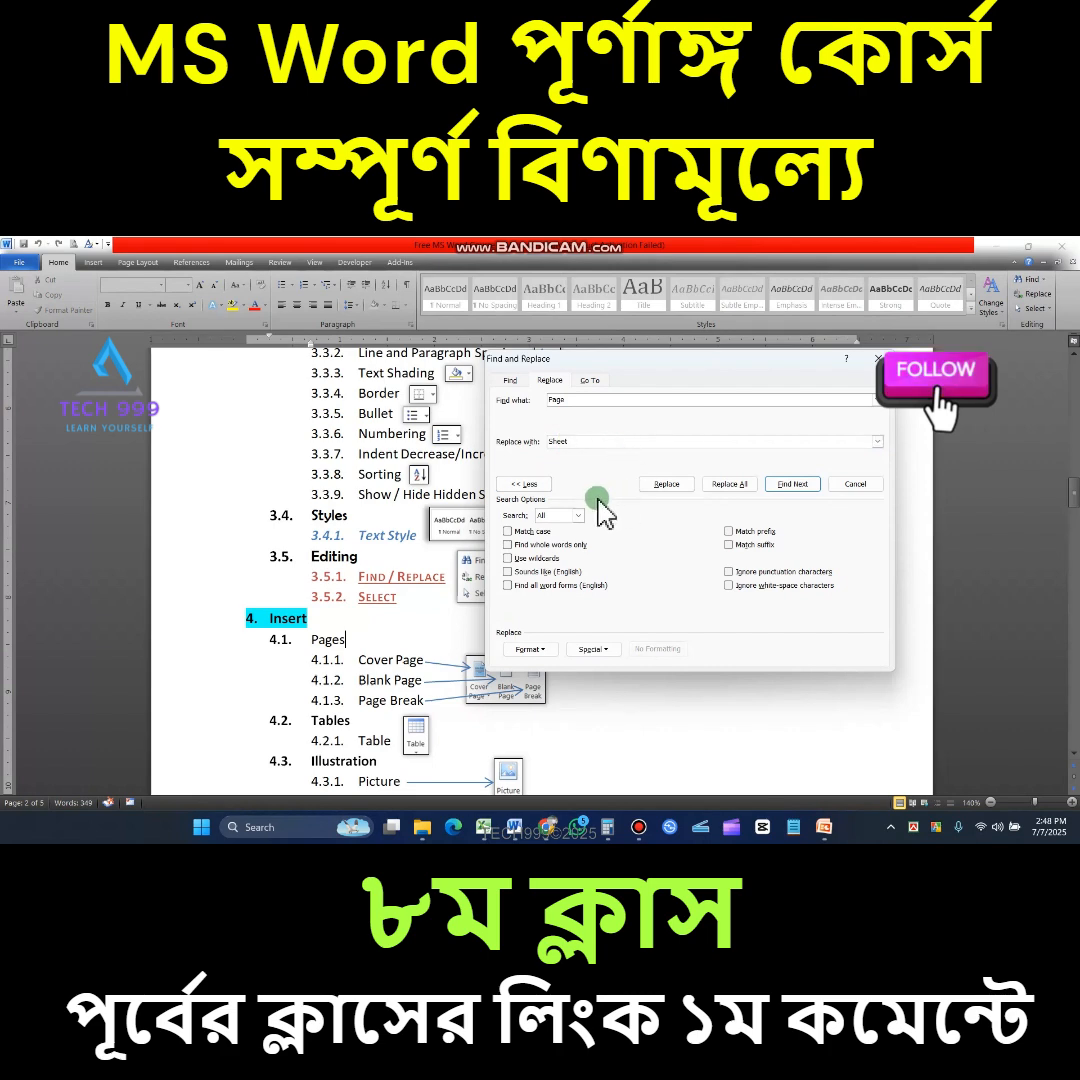
click(729, 487)
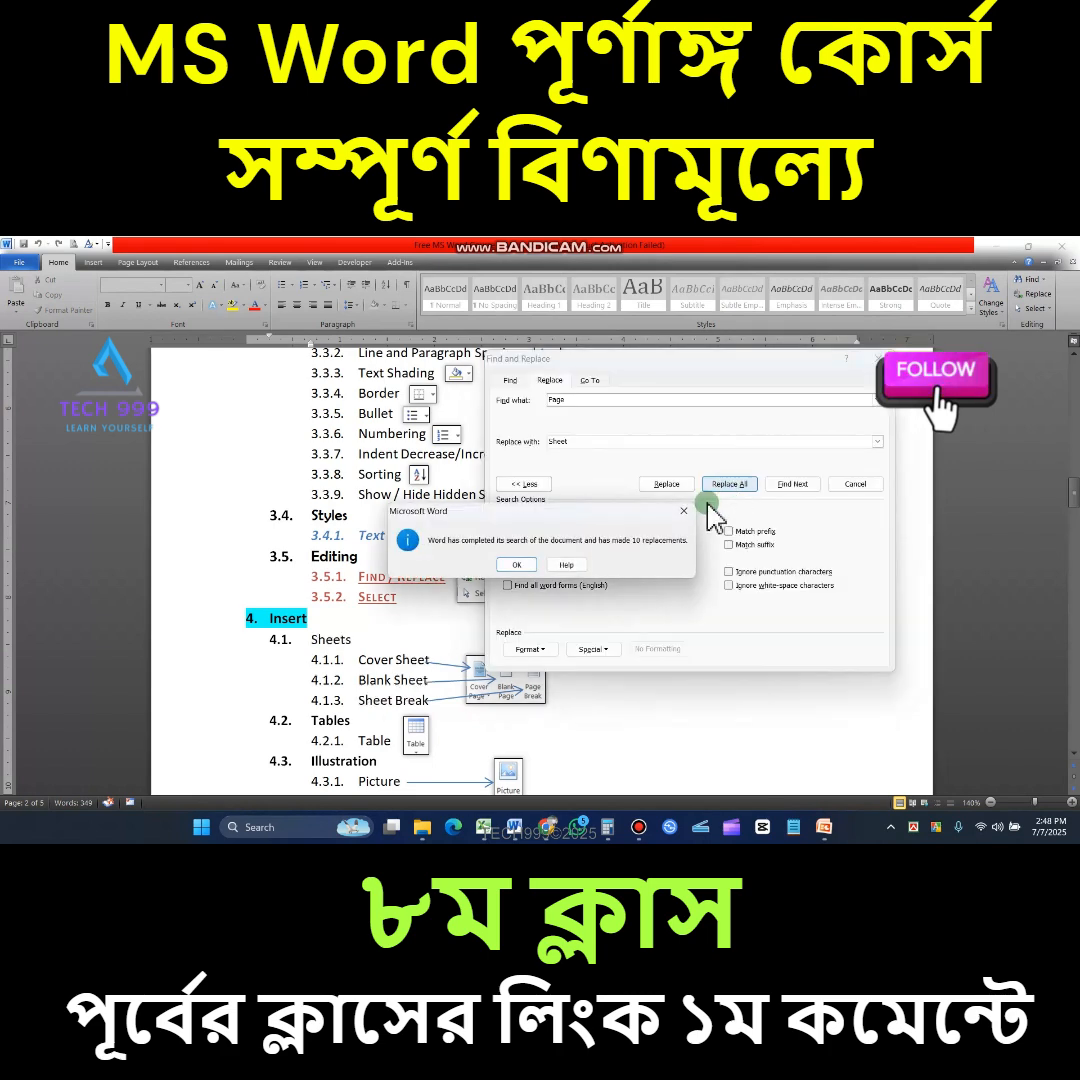
click(530, 564)
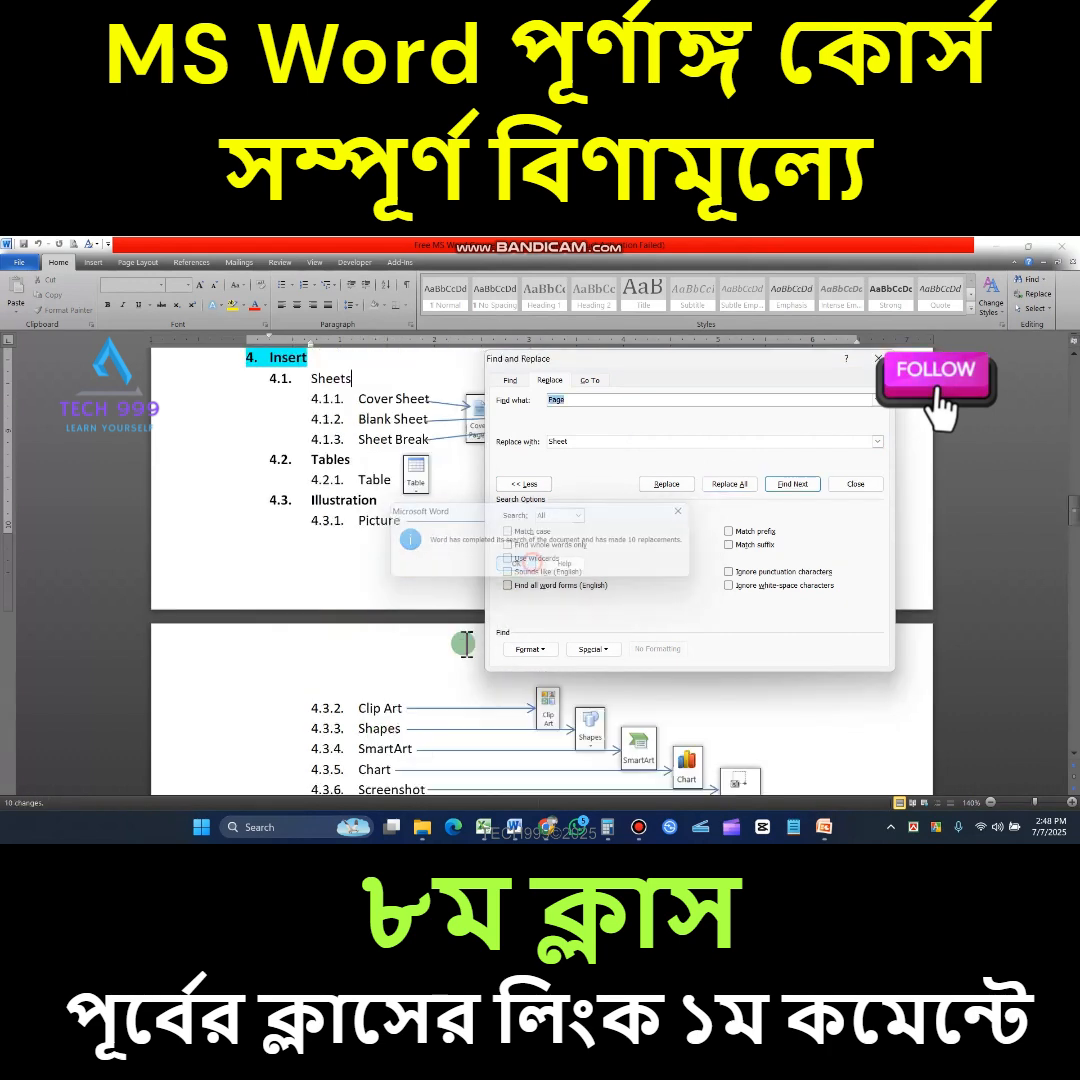
Check the replaced text under the Insert section, including the plural heading, and undo the replacement
scroll(375, 616, up, 5)
click(404, 646)
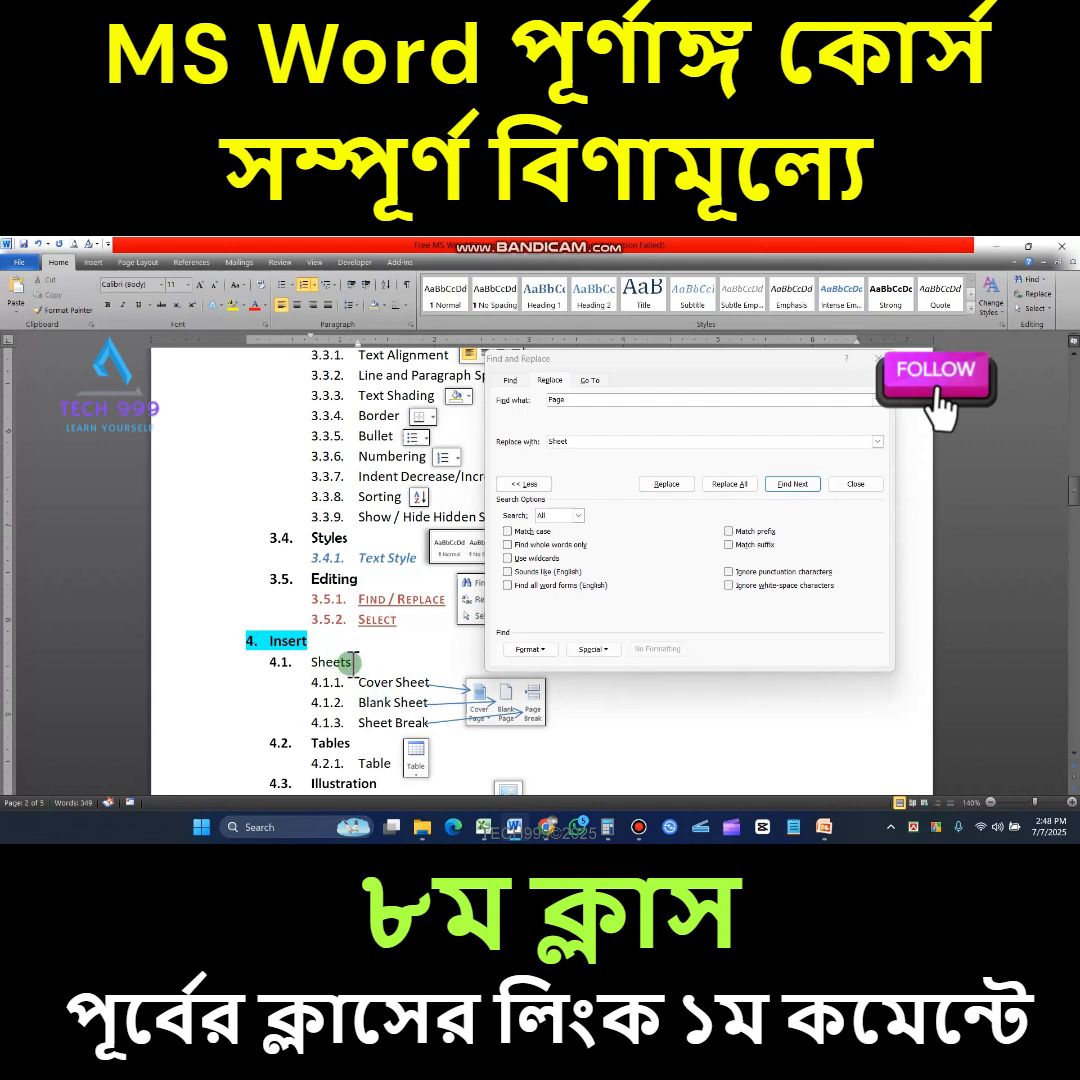
drag(346, 665, 349, 672)
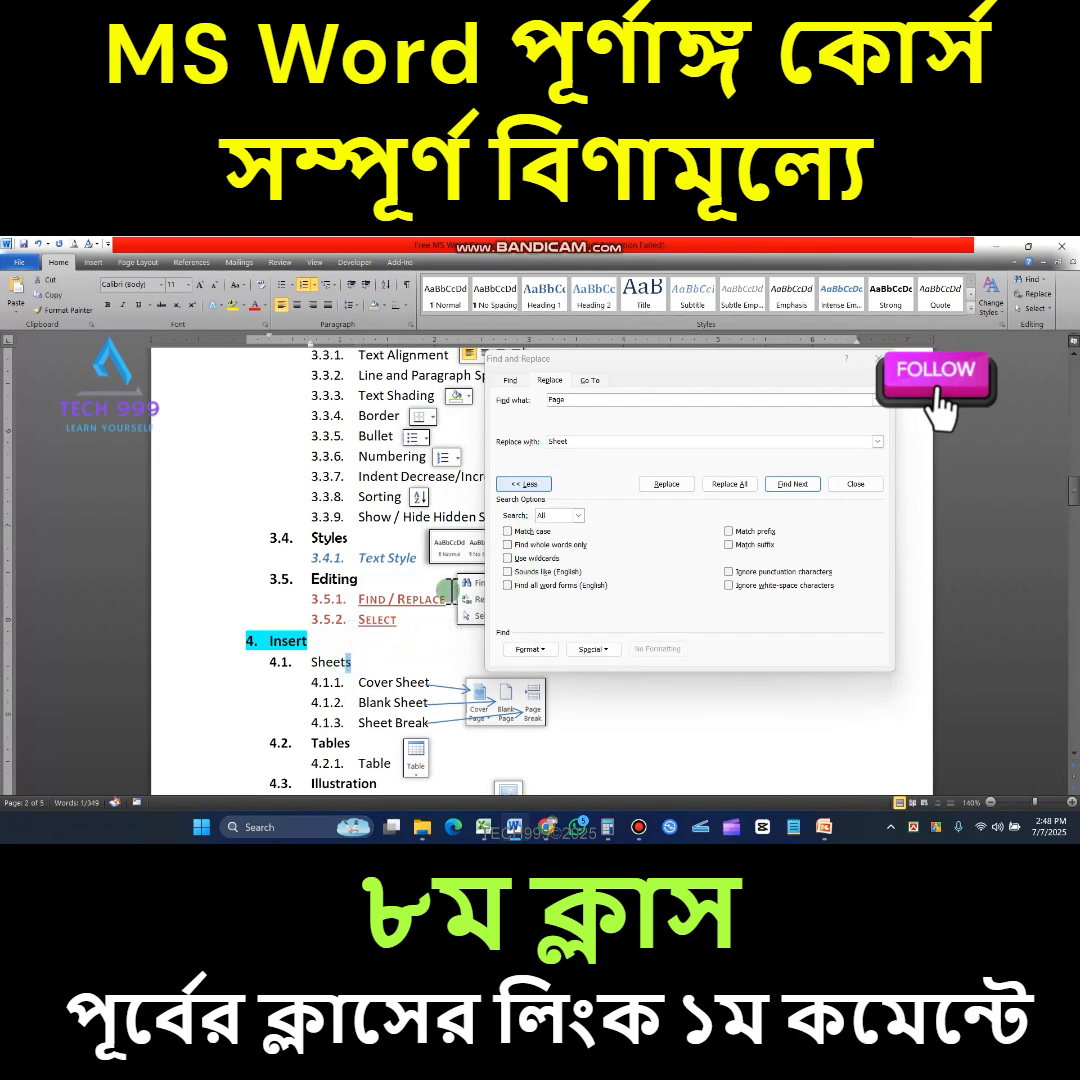
click(588, 472)
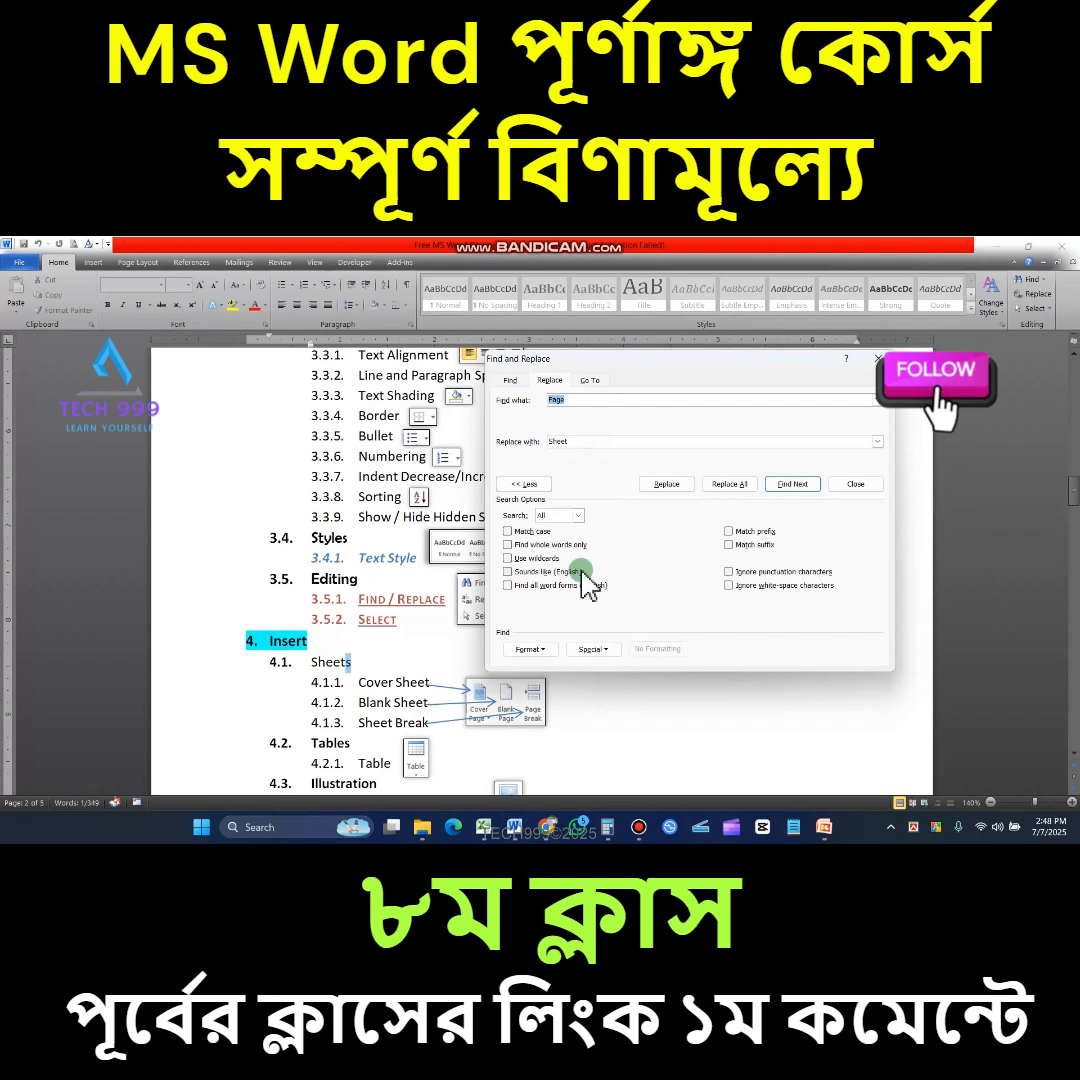
click(378, 641)
key(ctrl+z)
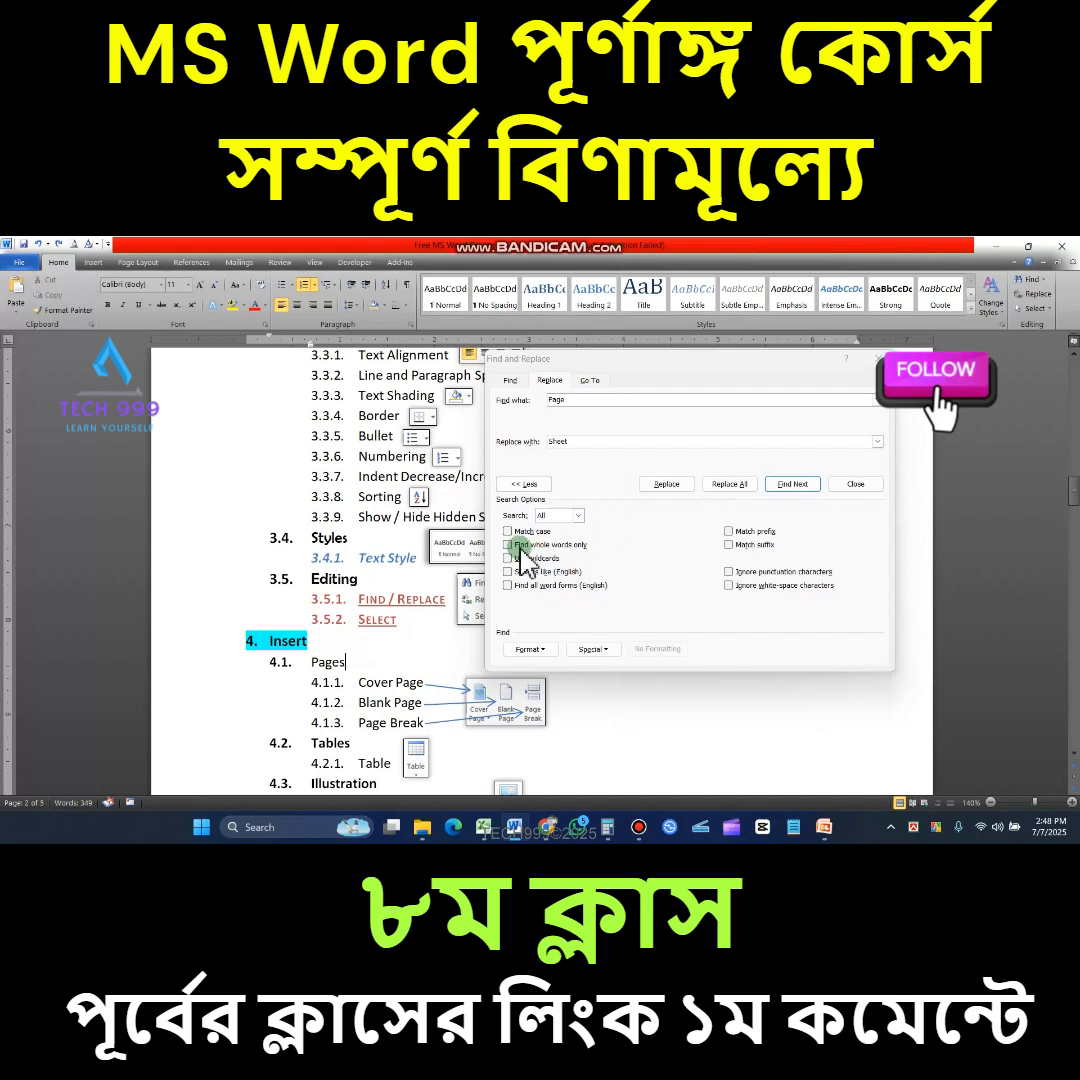
Restrict the search to whole words only, replace all "Page" with "Sheet", and check the entries under the Insert section
click(576, 549)
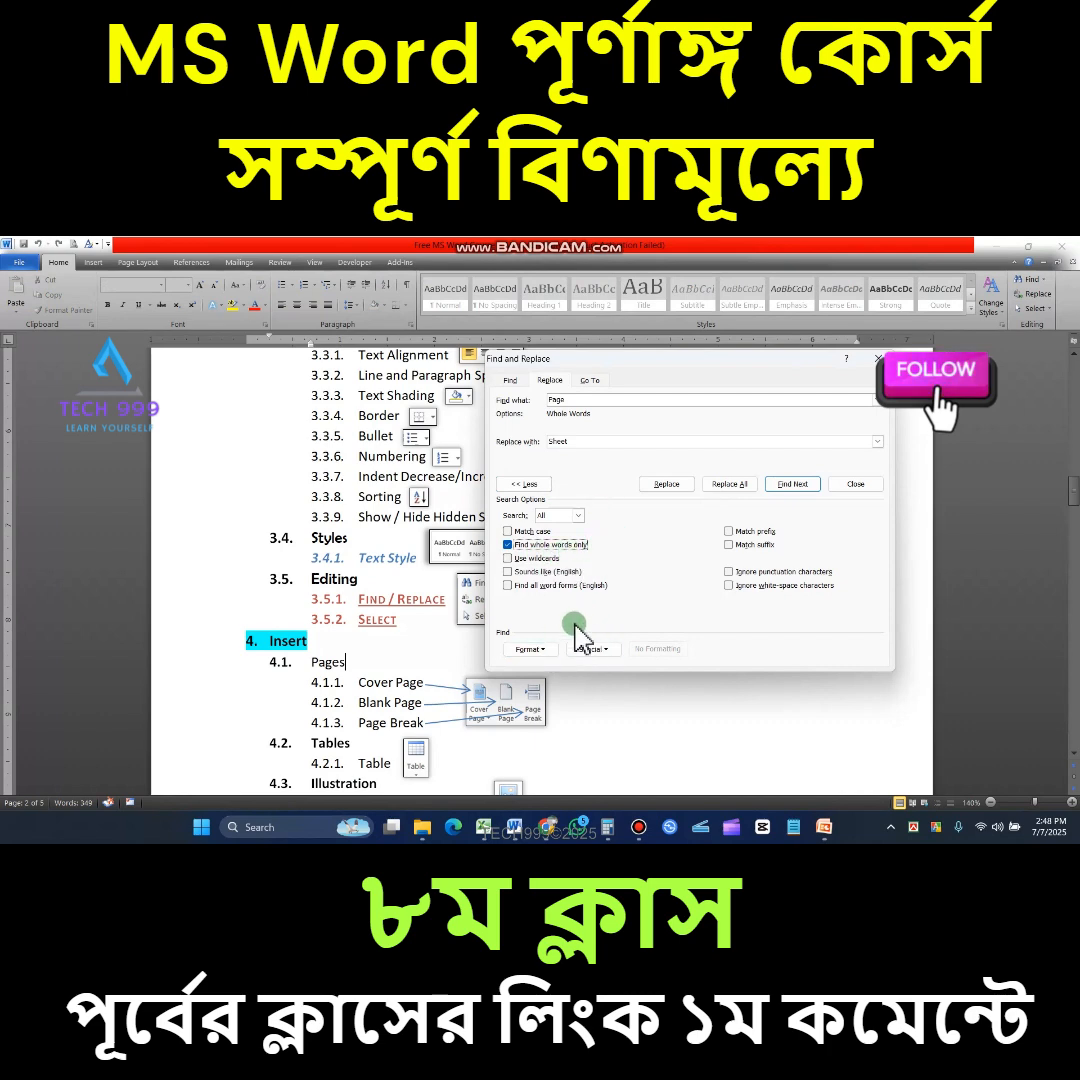
click(745, 486)
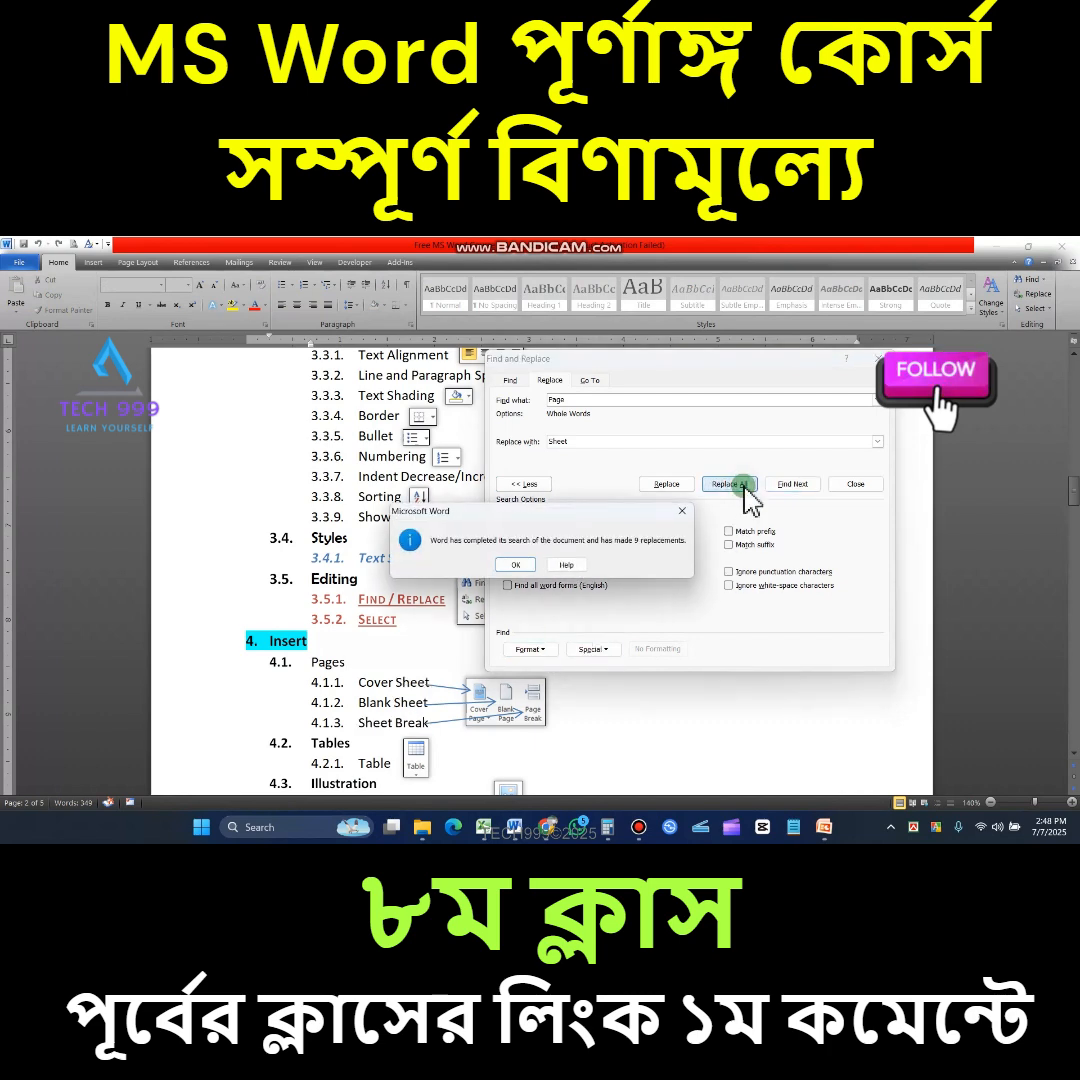
click(510, 566)
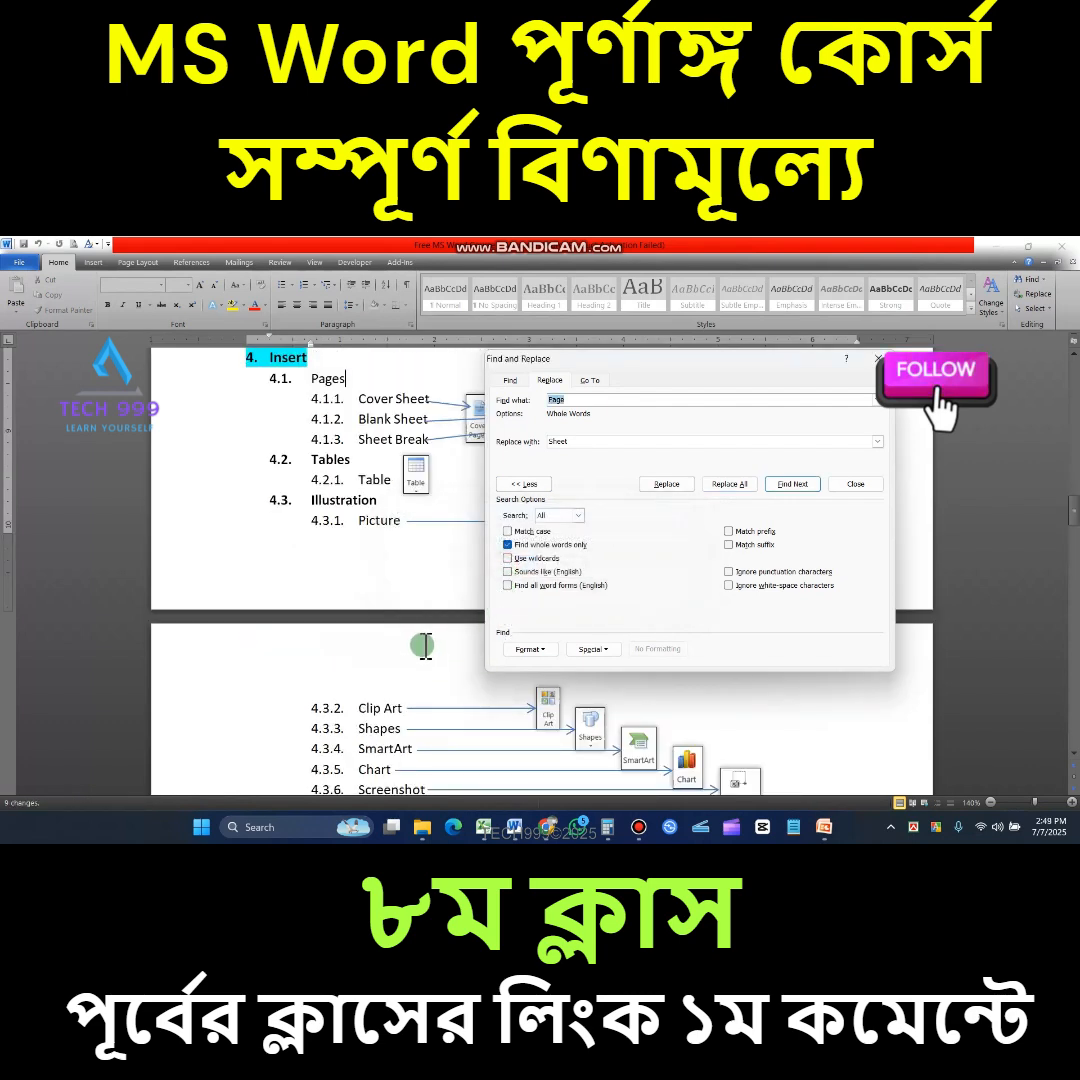
scroll(425, 646, up, 4)
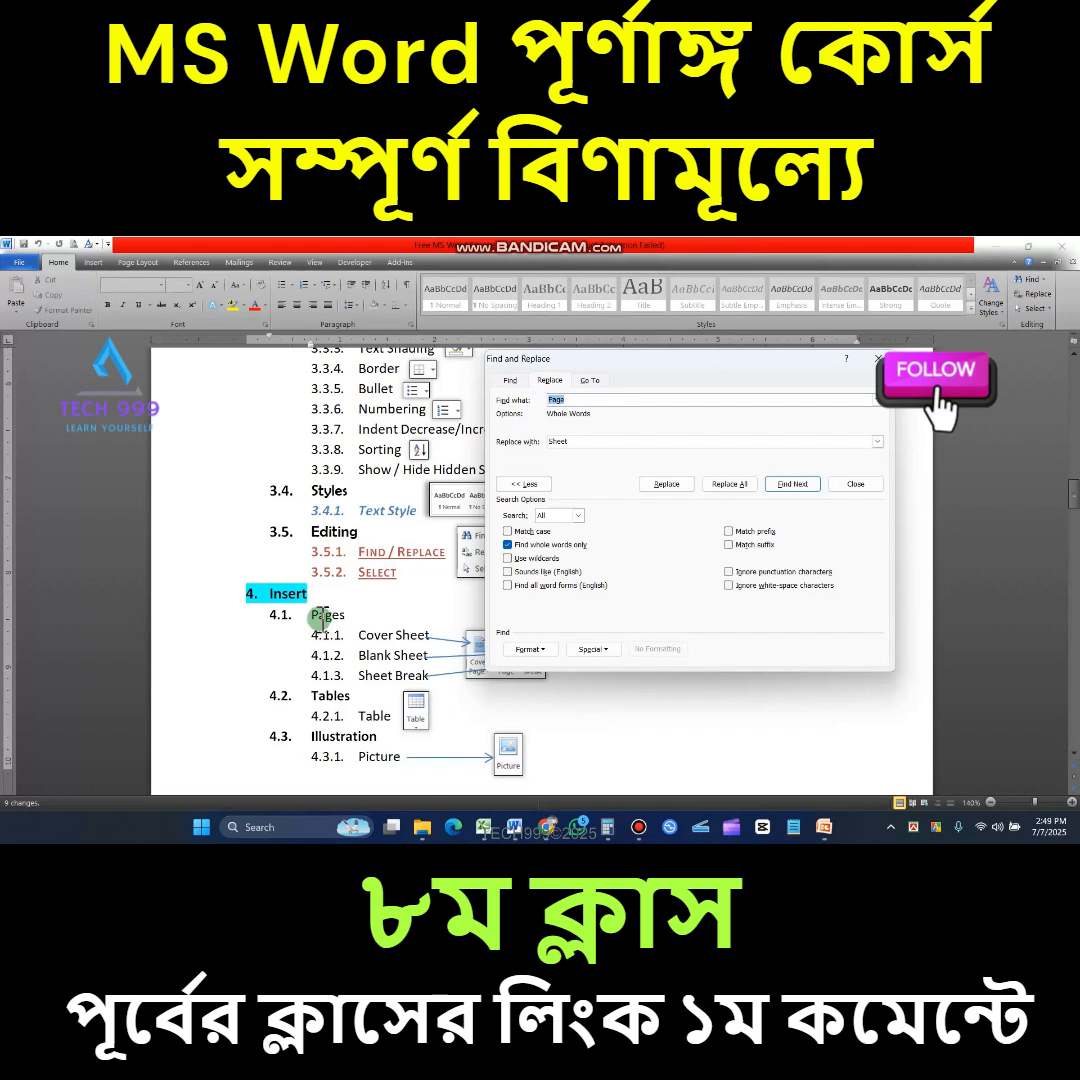
click(323, 614)
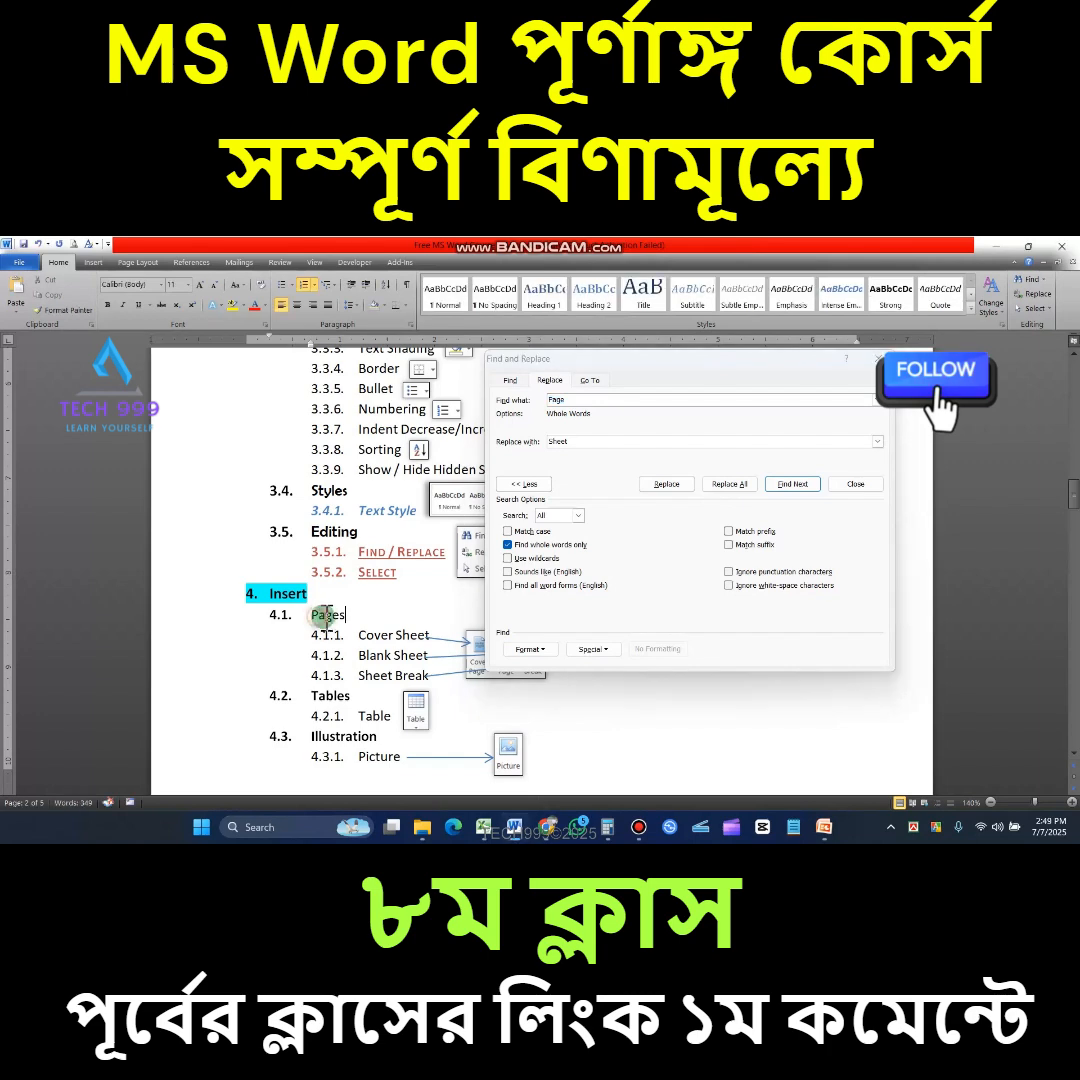
click(403, 636)
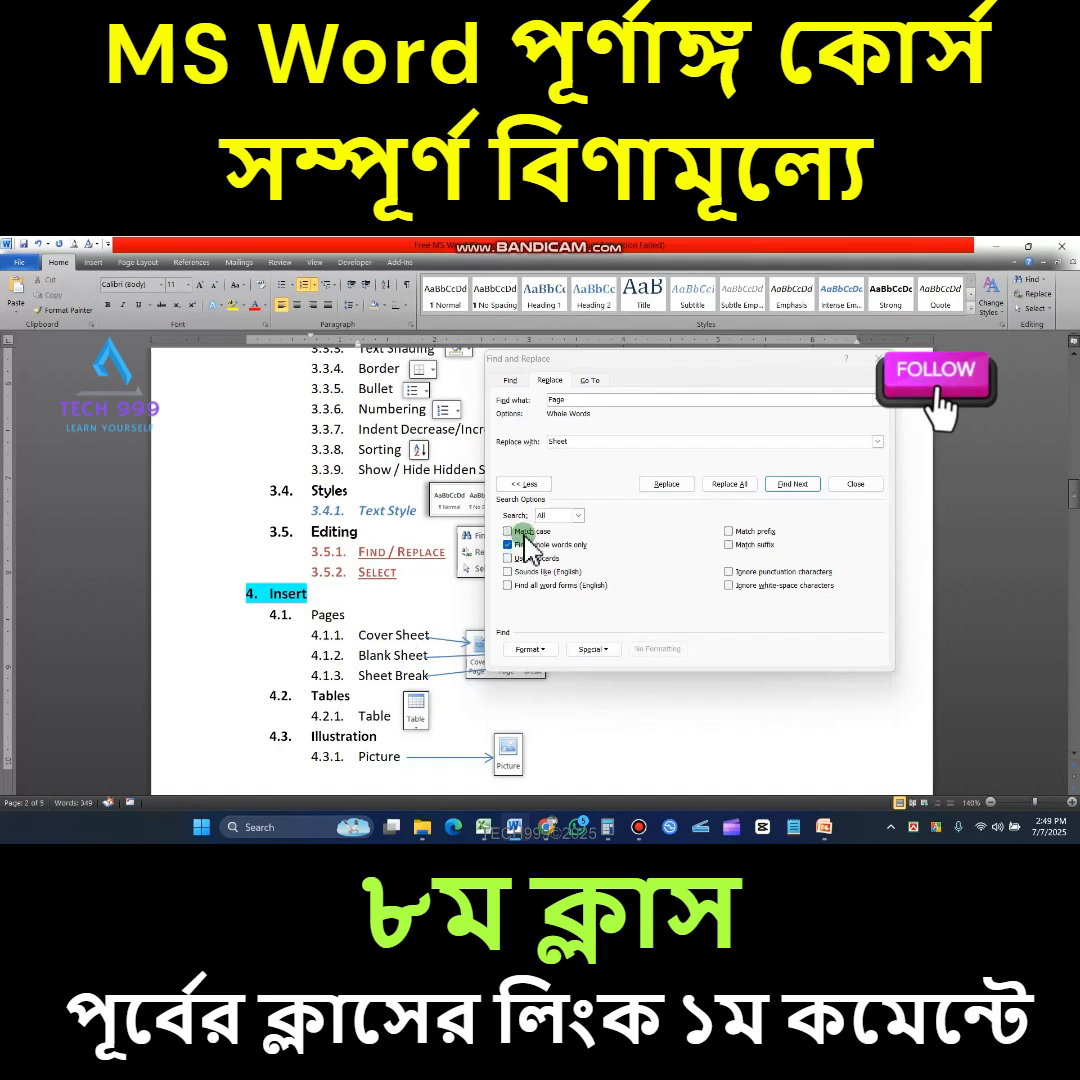
Compare the search term "Page" with the Pages heading and Cover Sheet entry, then undo the whole-word replacement
double_click(575, 400)
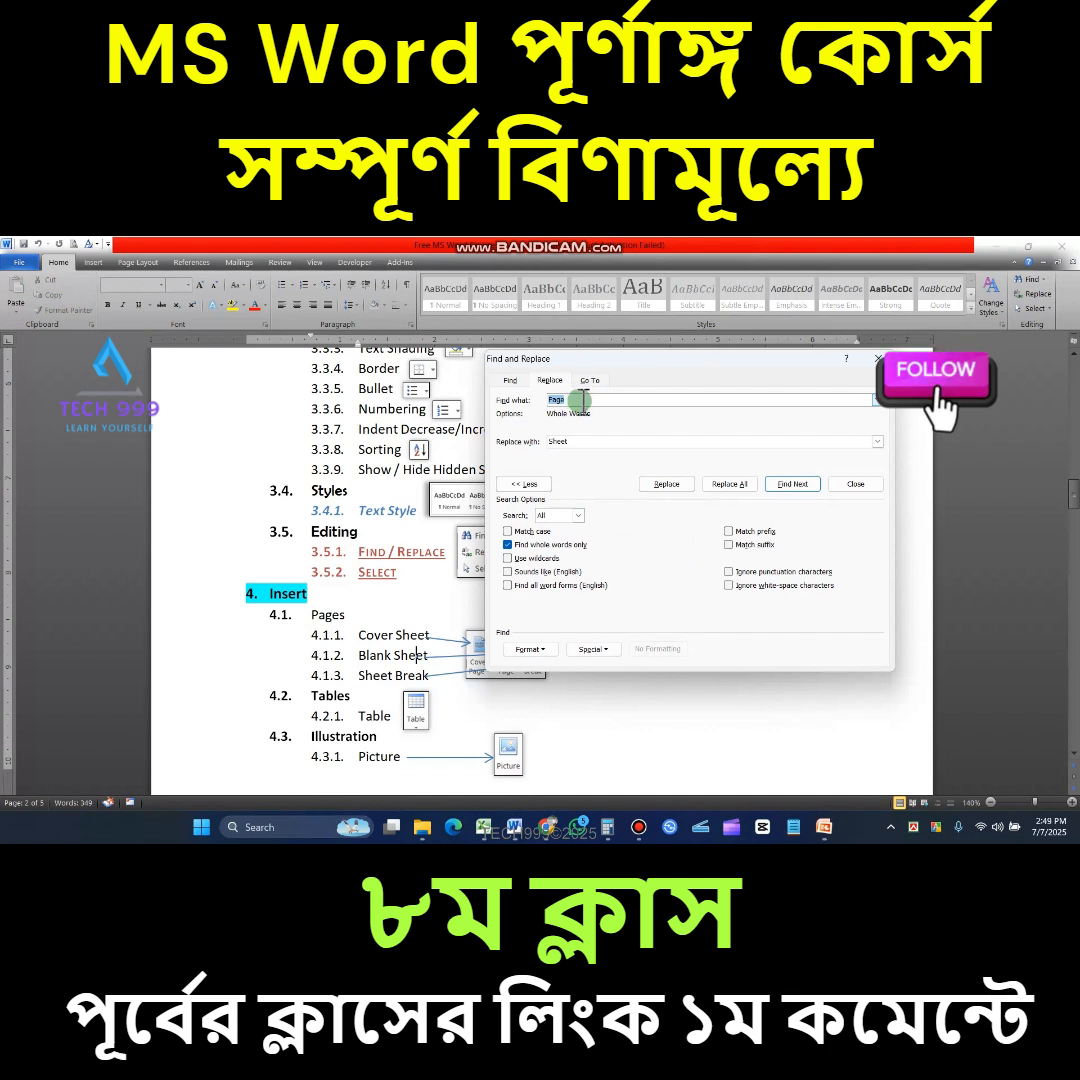
click(385, 624)
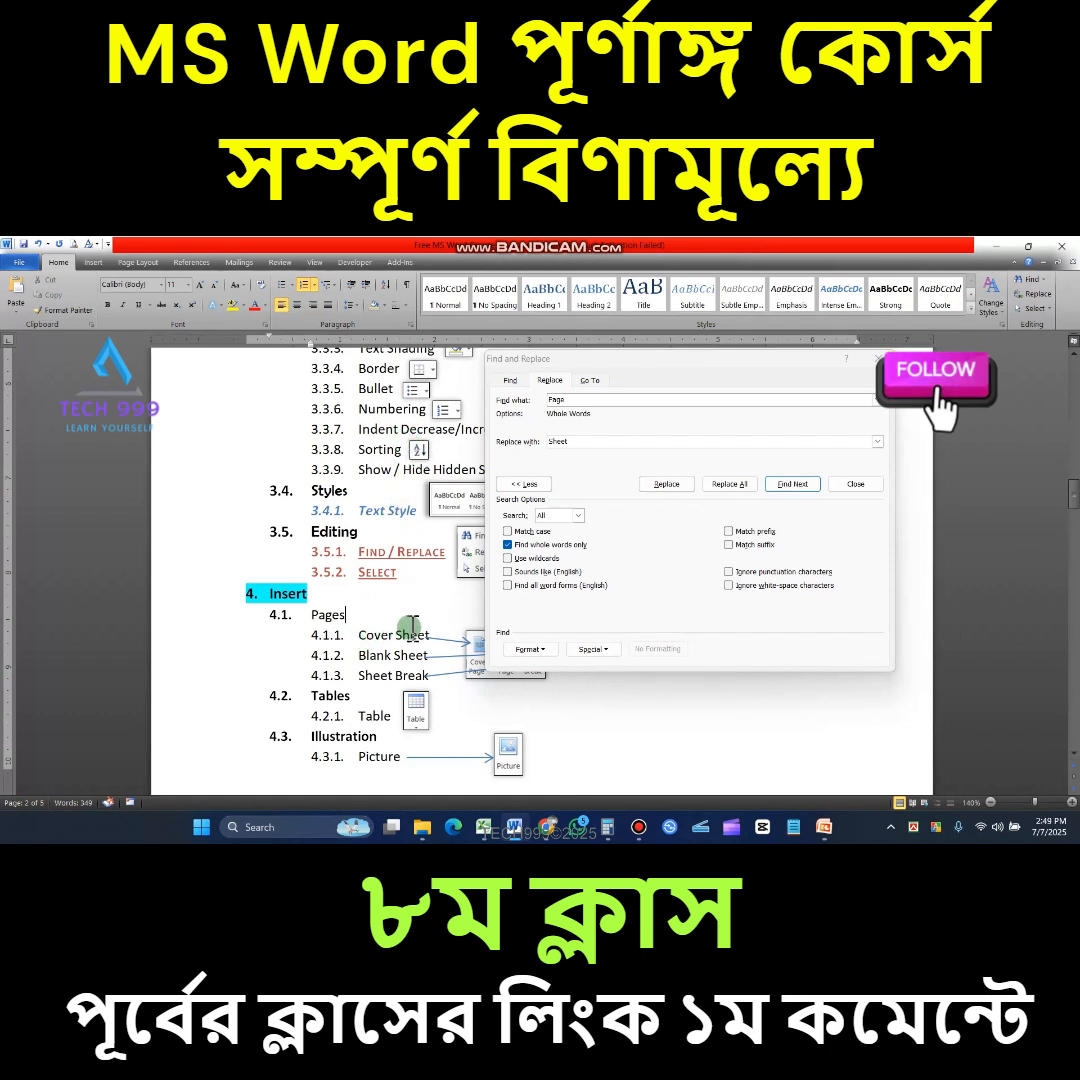
drag(398, 636, 436, 636)
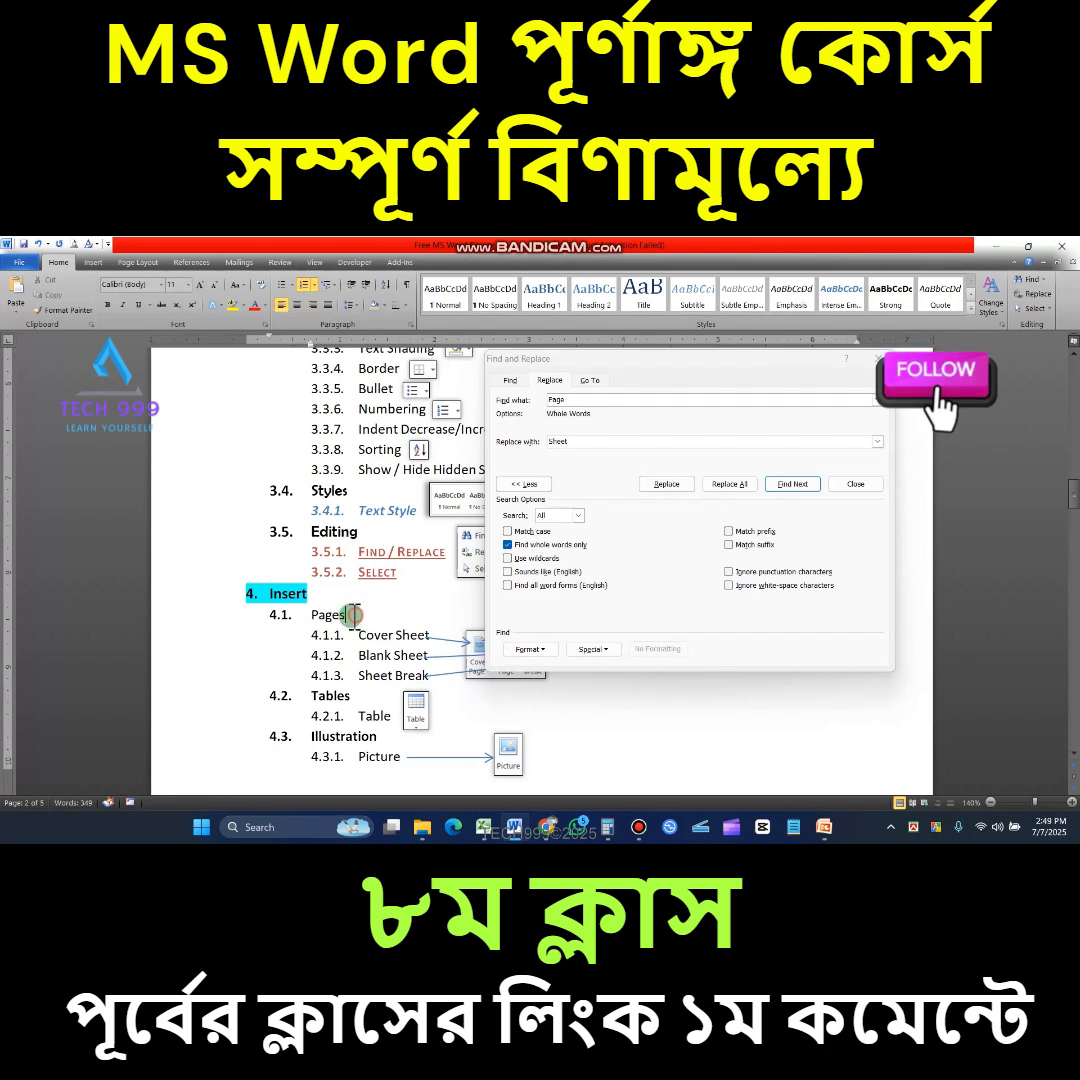
click(327, 614)
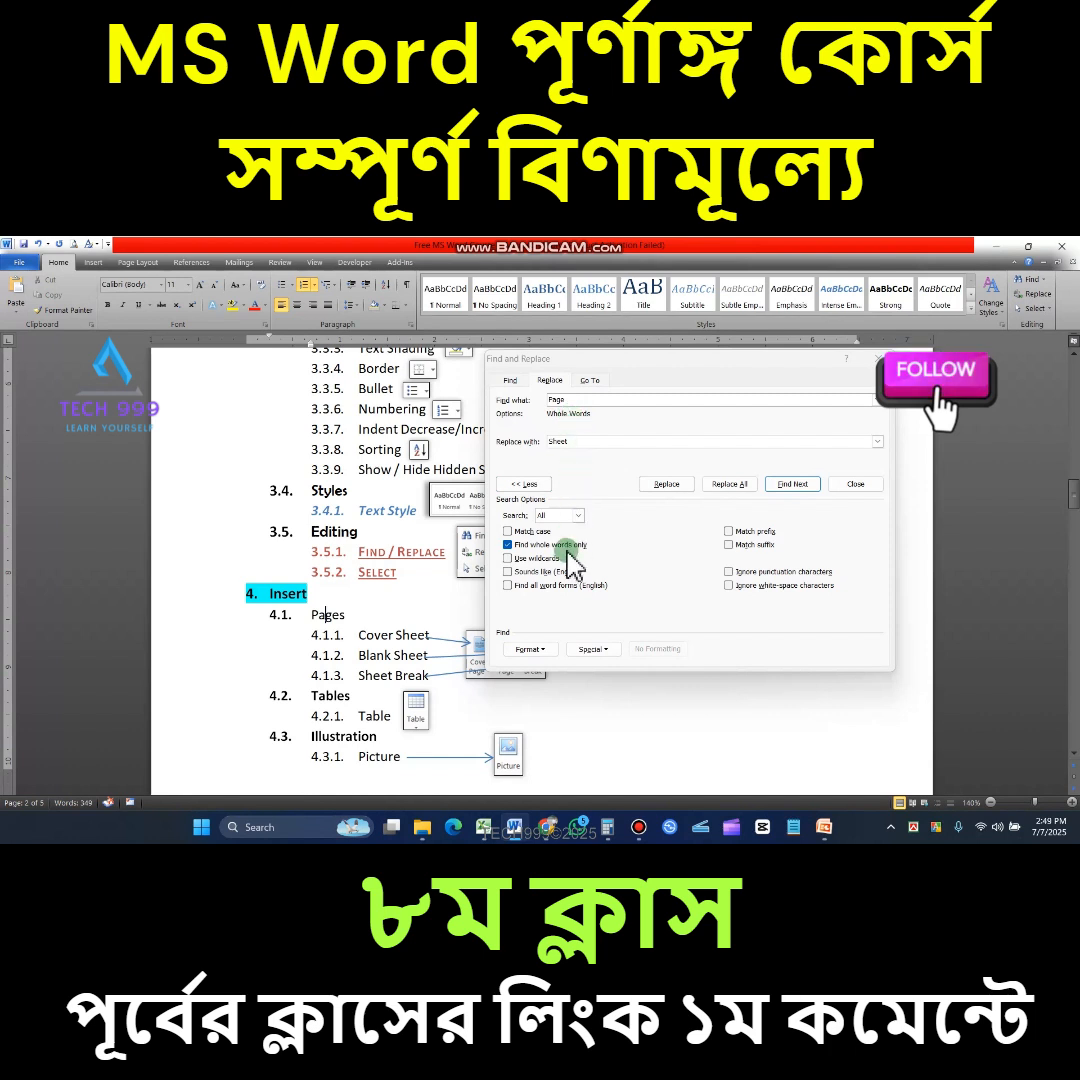
drag(313, 614, 347, 614)
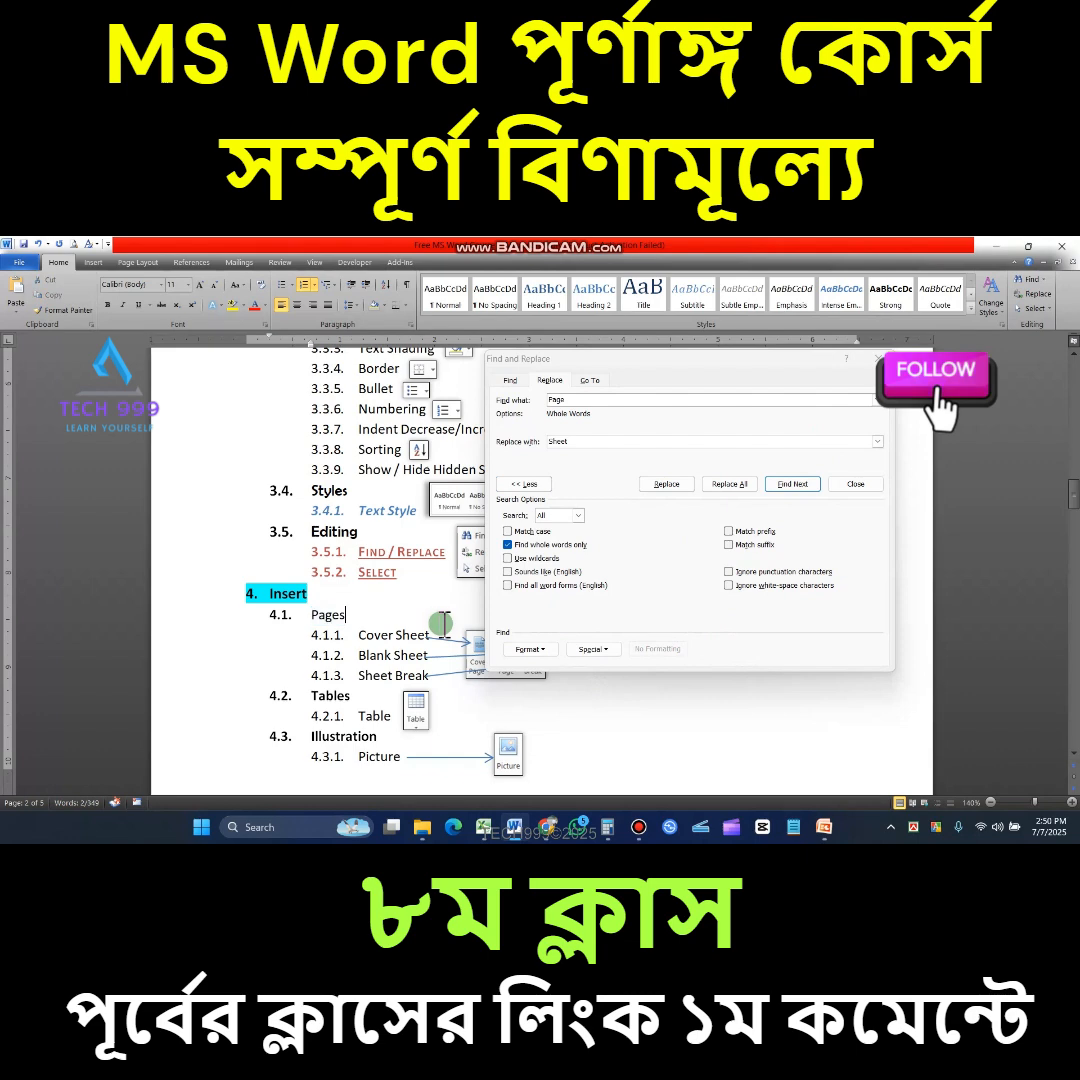
key(ctrl+z)
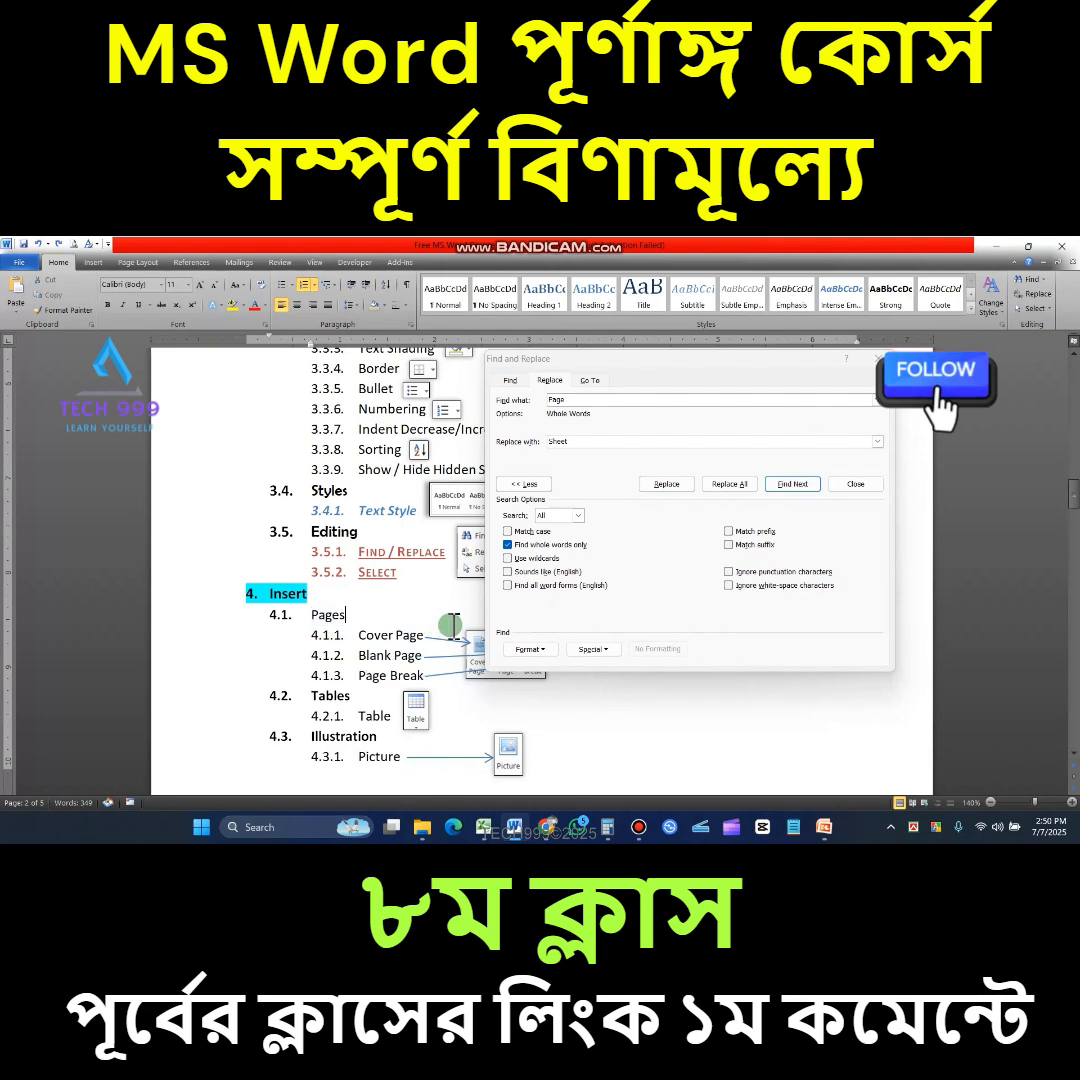
Use Go To with Page as the target to jump to page 1 of the document
click(592, 381)
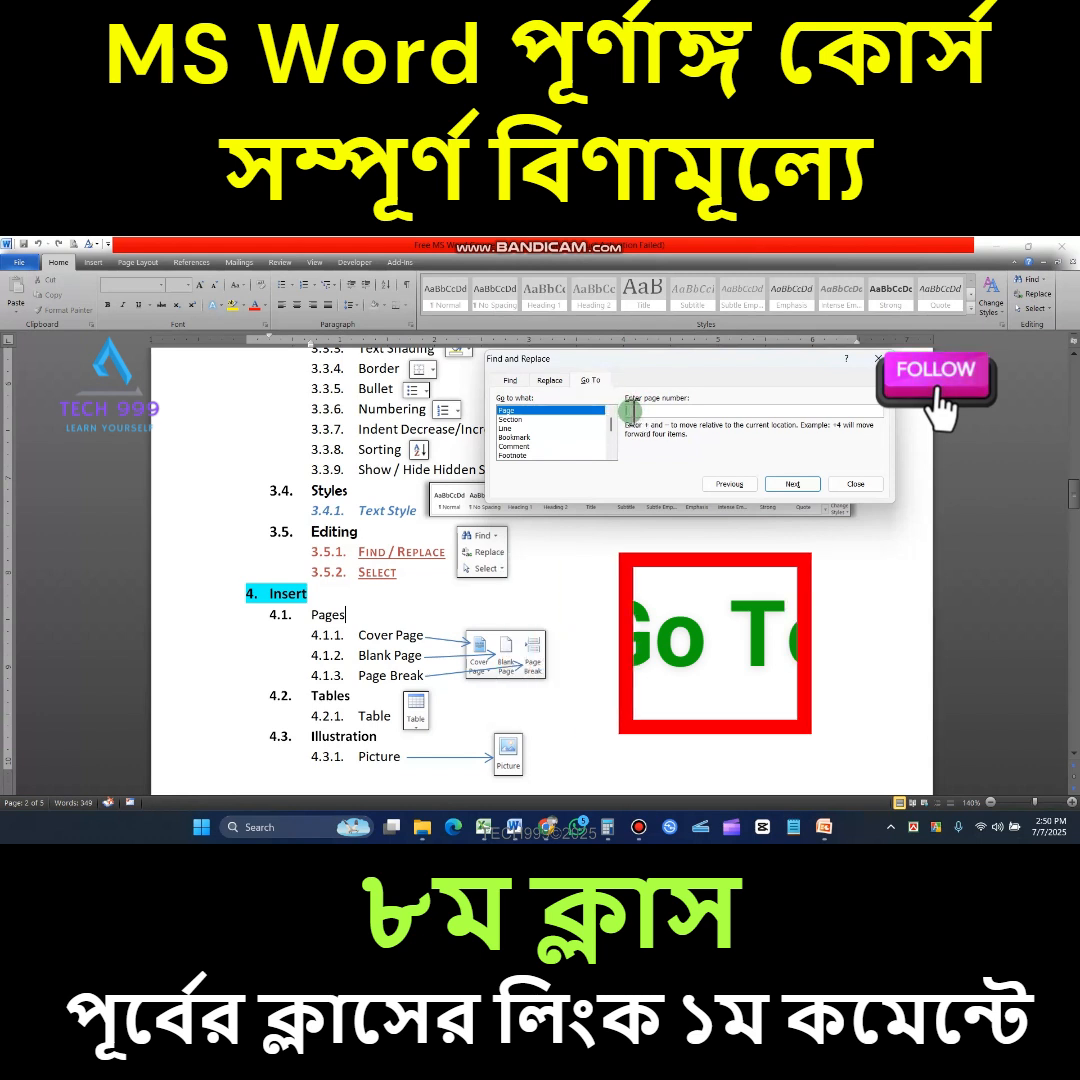
click(556, 416)
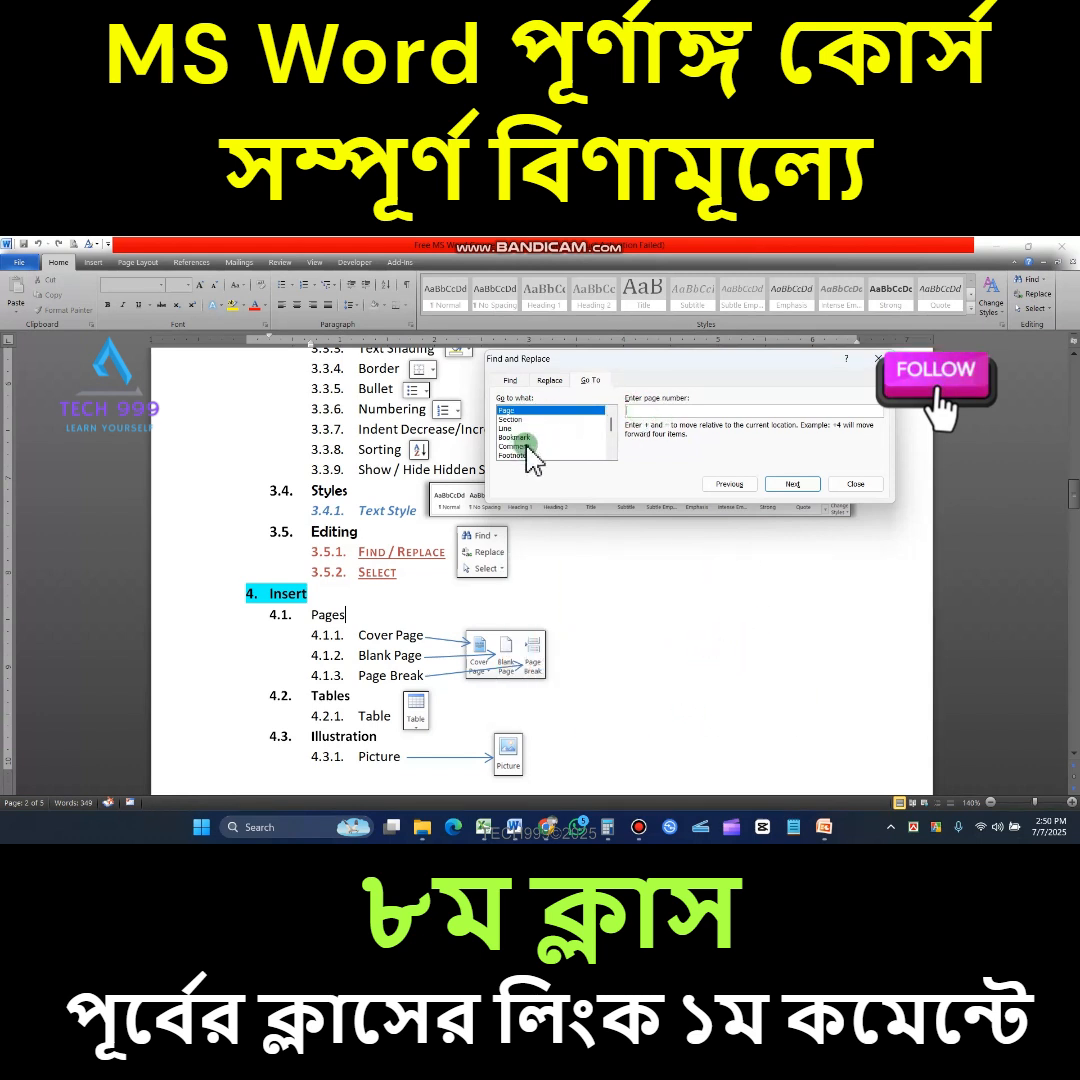
click(651, 409)
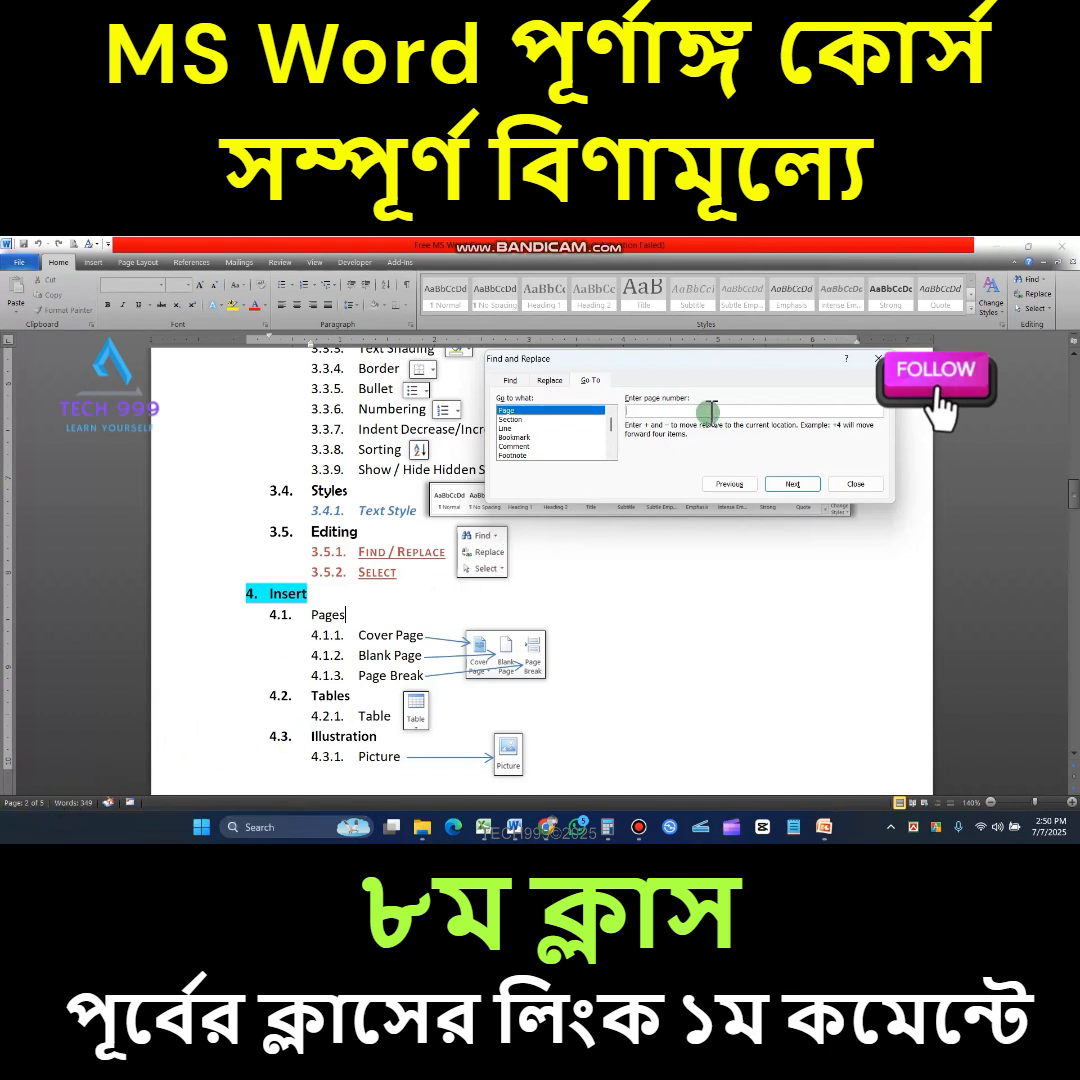
text(1)
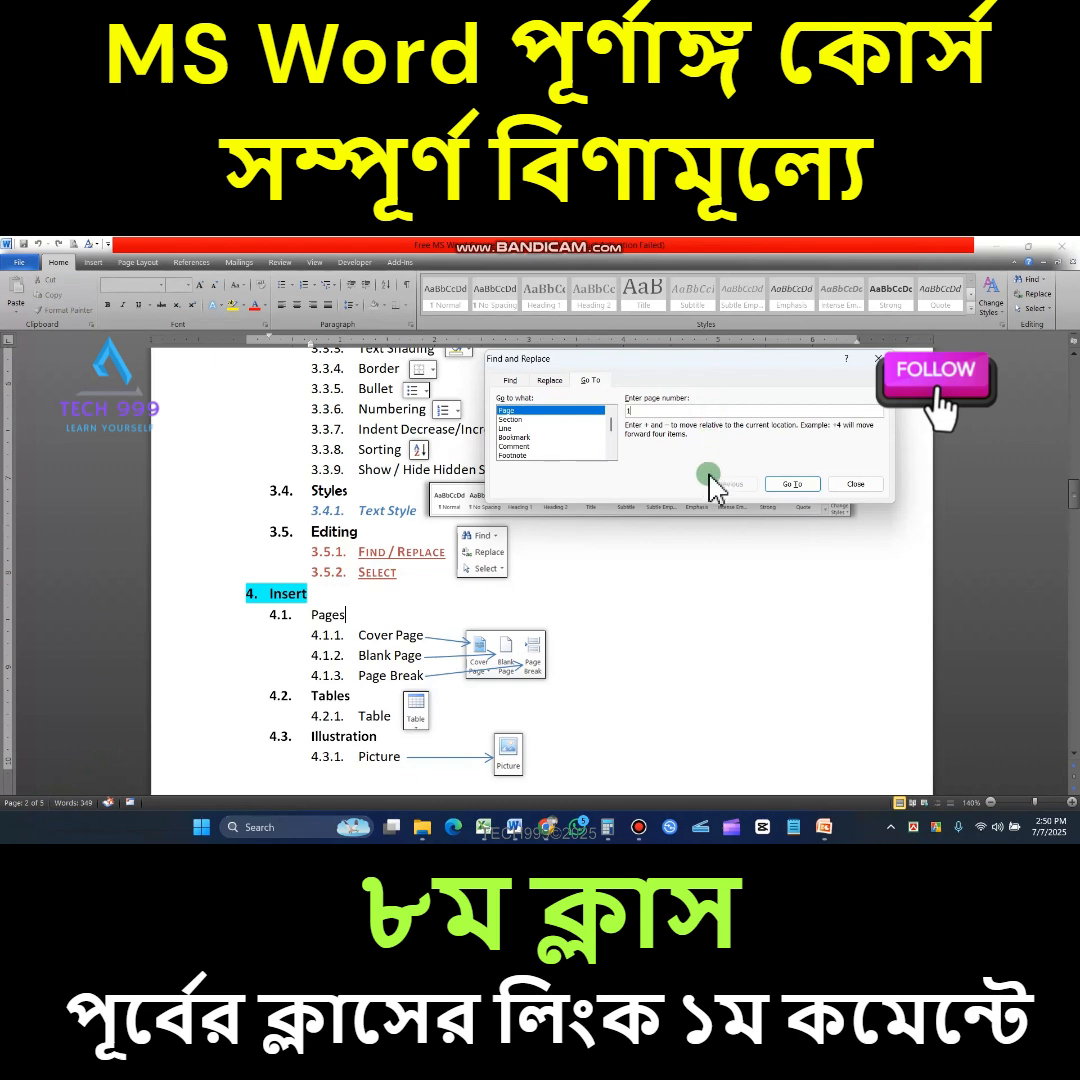
click(792, 483)
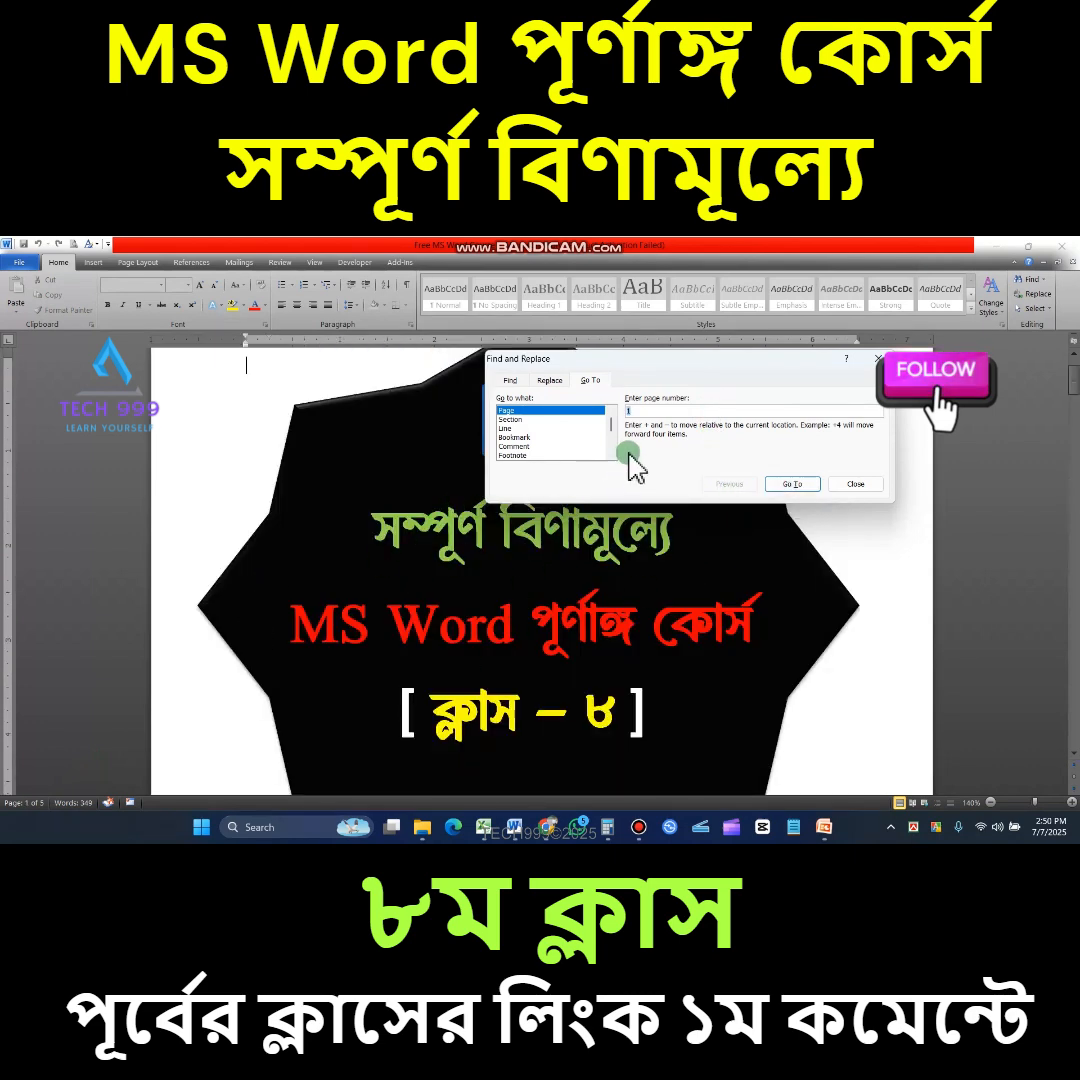
Jump to page 3 with Go To, and return to the Paragraph and Editing sections of the outline
text(3)
click(792, 483)
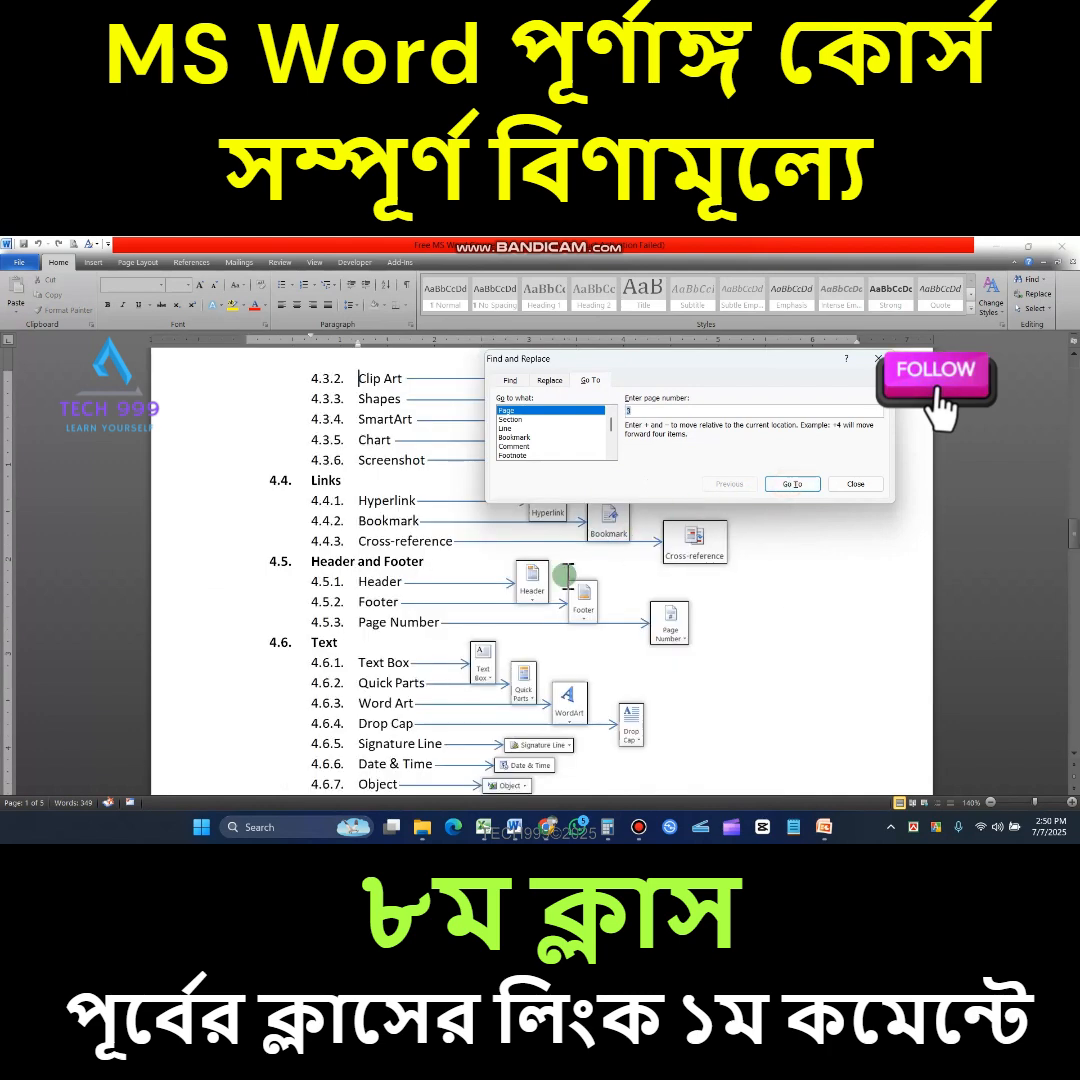
scroll(446, 586, up, 8)
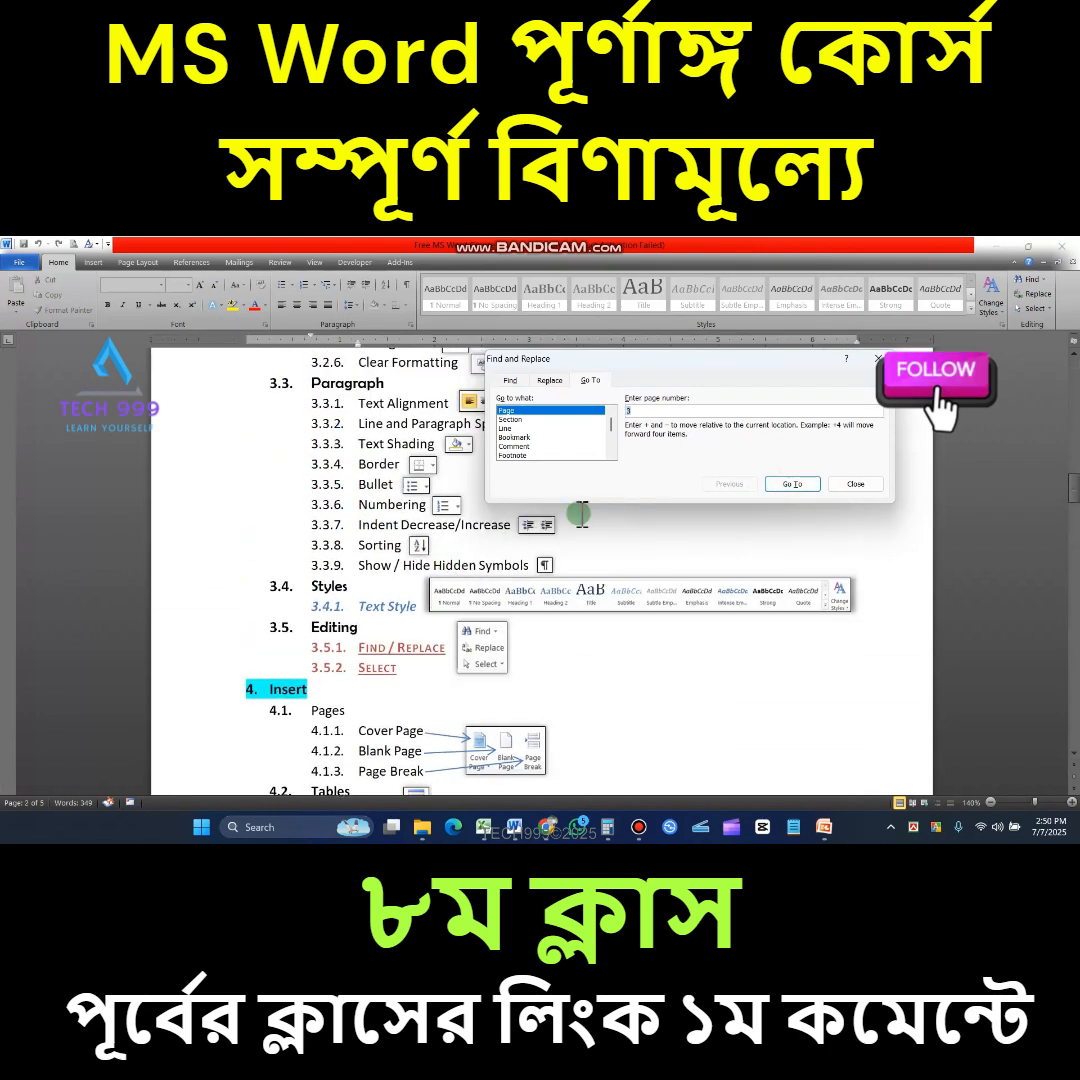
Review the available Go To target types, selecting Section, Bookmark and Comment in turn
click(520, 420)
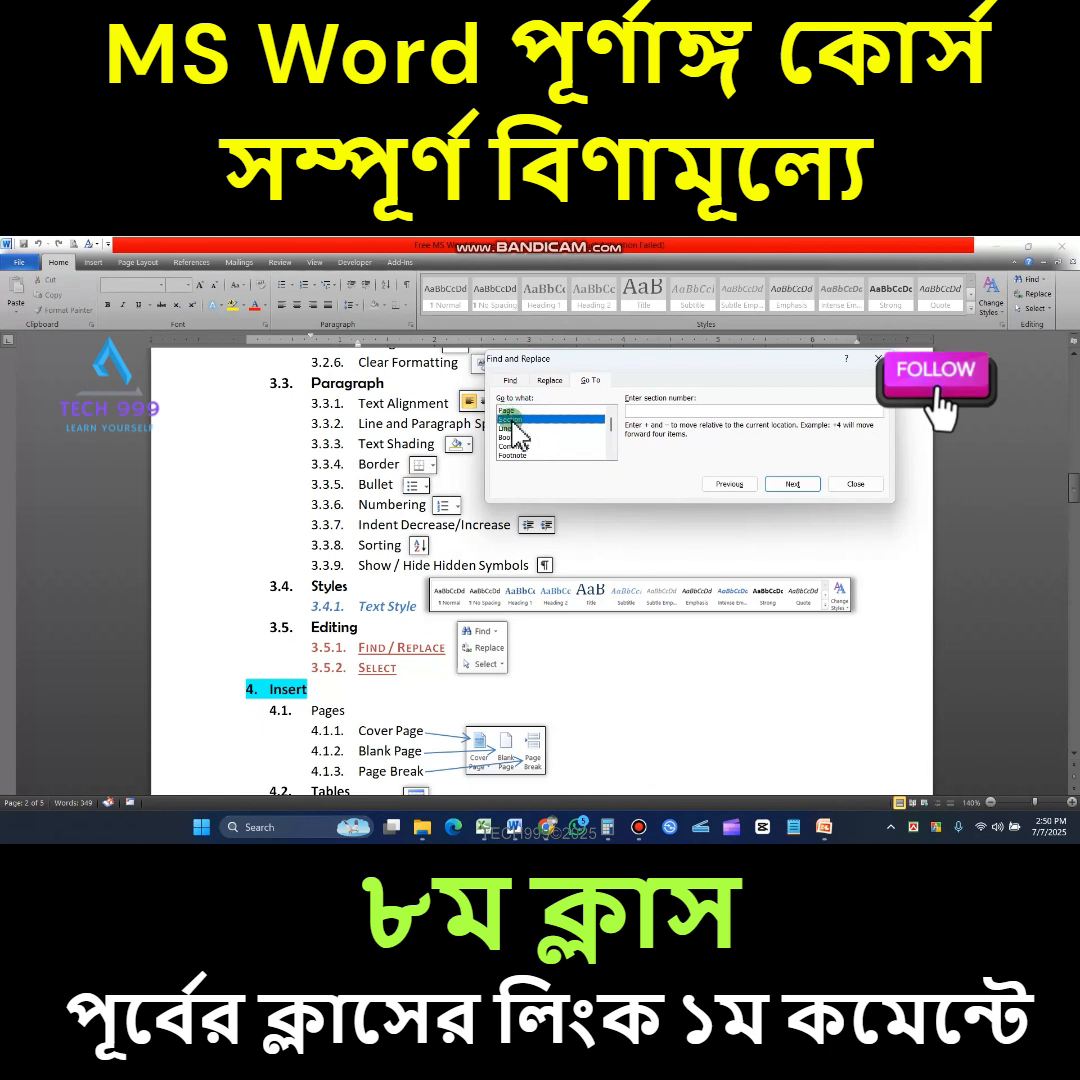
click(519, 438)
click(521, 446)
scroll(533, 447, down, 1)
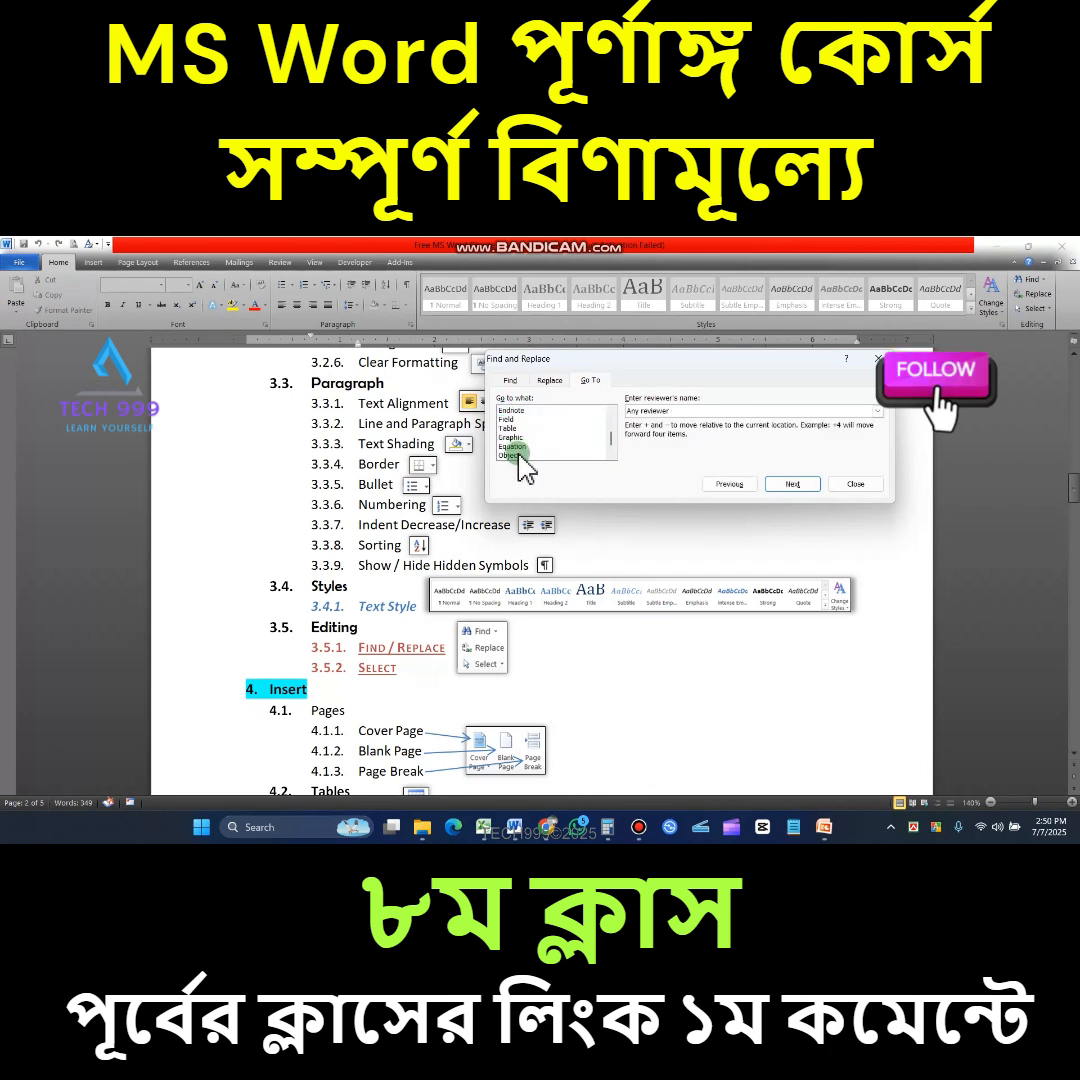
mouse_move(608, 434)
mouse_down()
mouse_move(613, 450)
mouse_move(617, 434)
mouse_move(610, 451)
mouse_move(540, 444)
mouse_move(537, 433)
mouse_up()
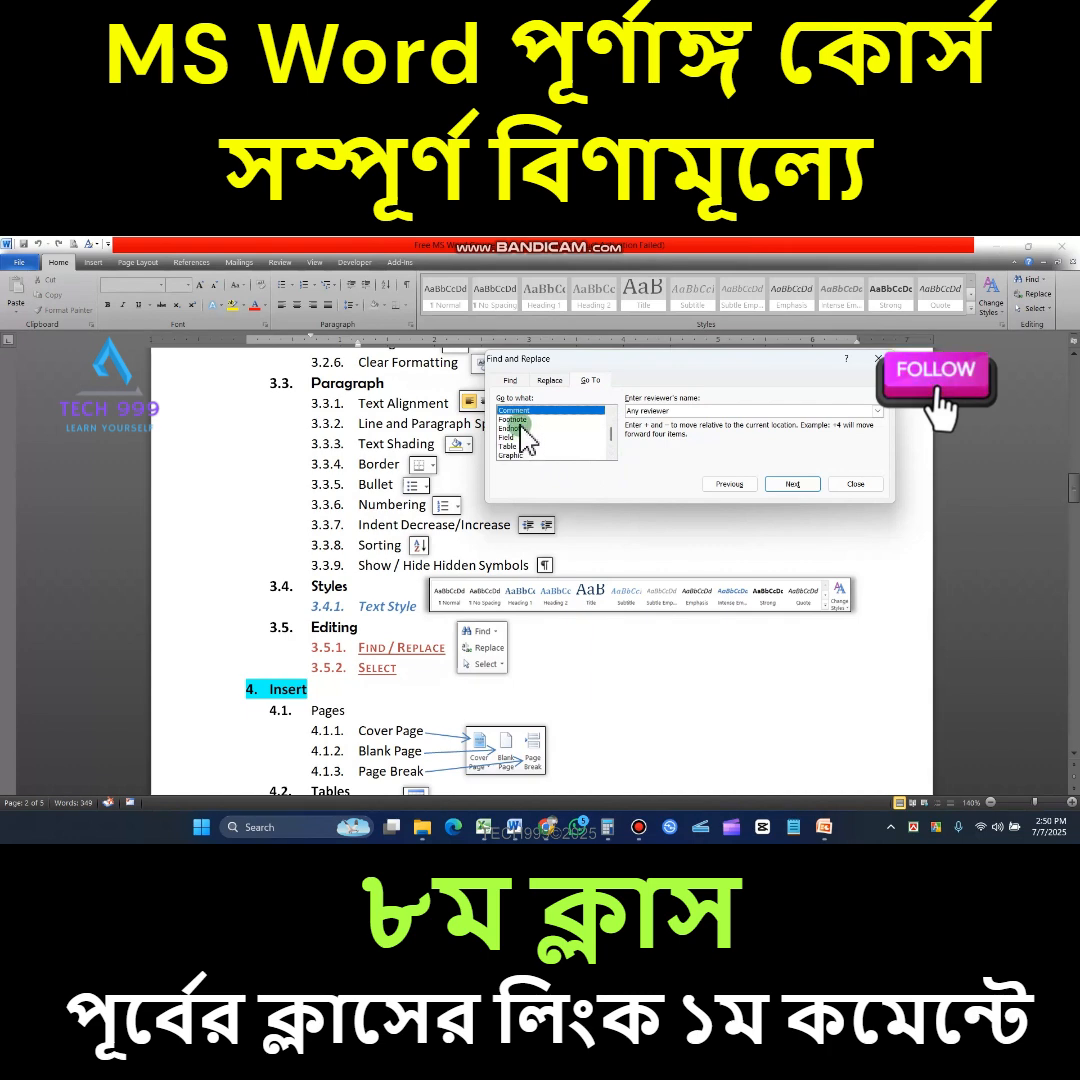
scroll(523, 437, up, 2)
Examine the Section, Graphic and Table targets of Go To, and close the Find and Replace dialog
click(512, 419)
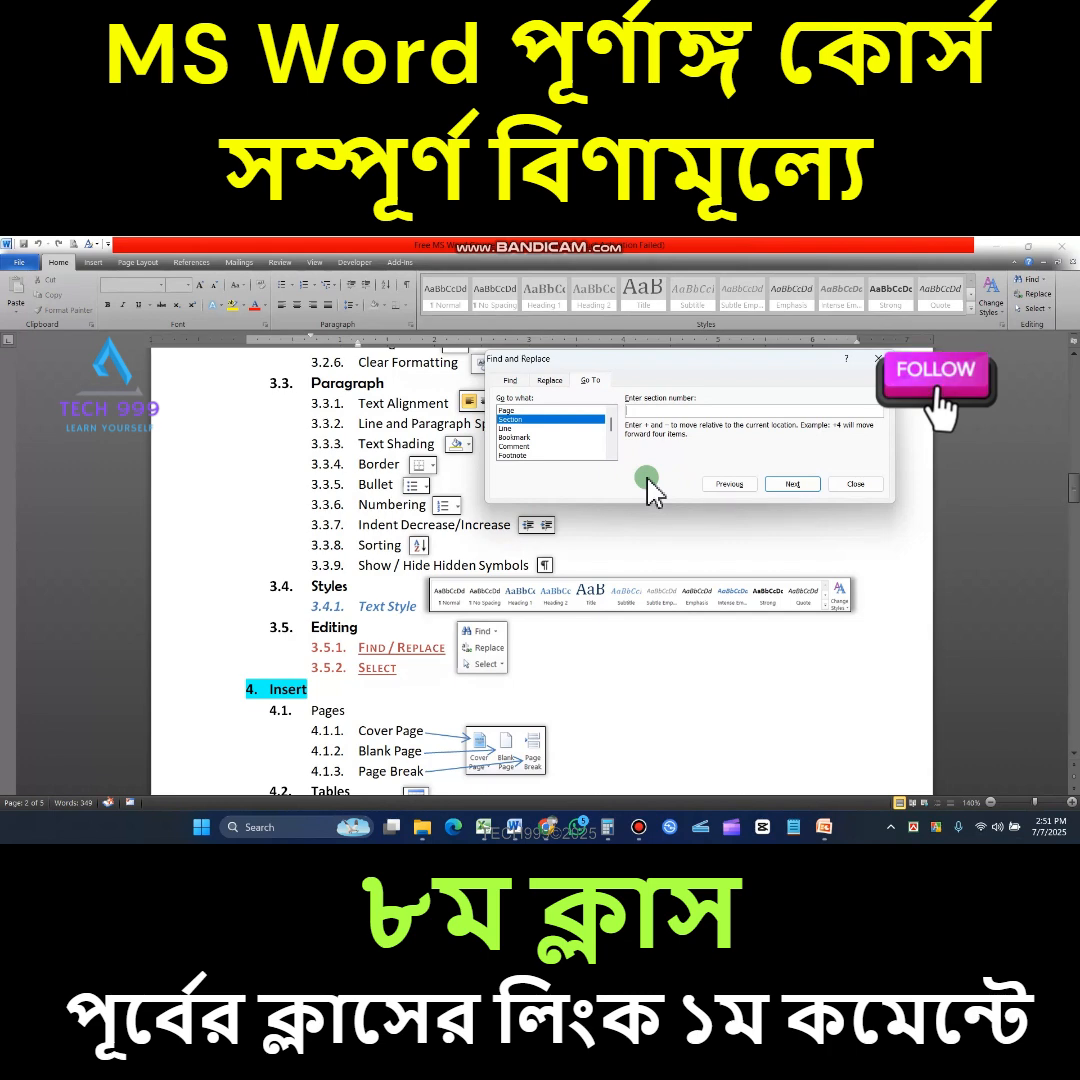
click(665, 413)
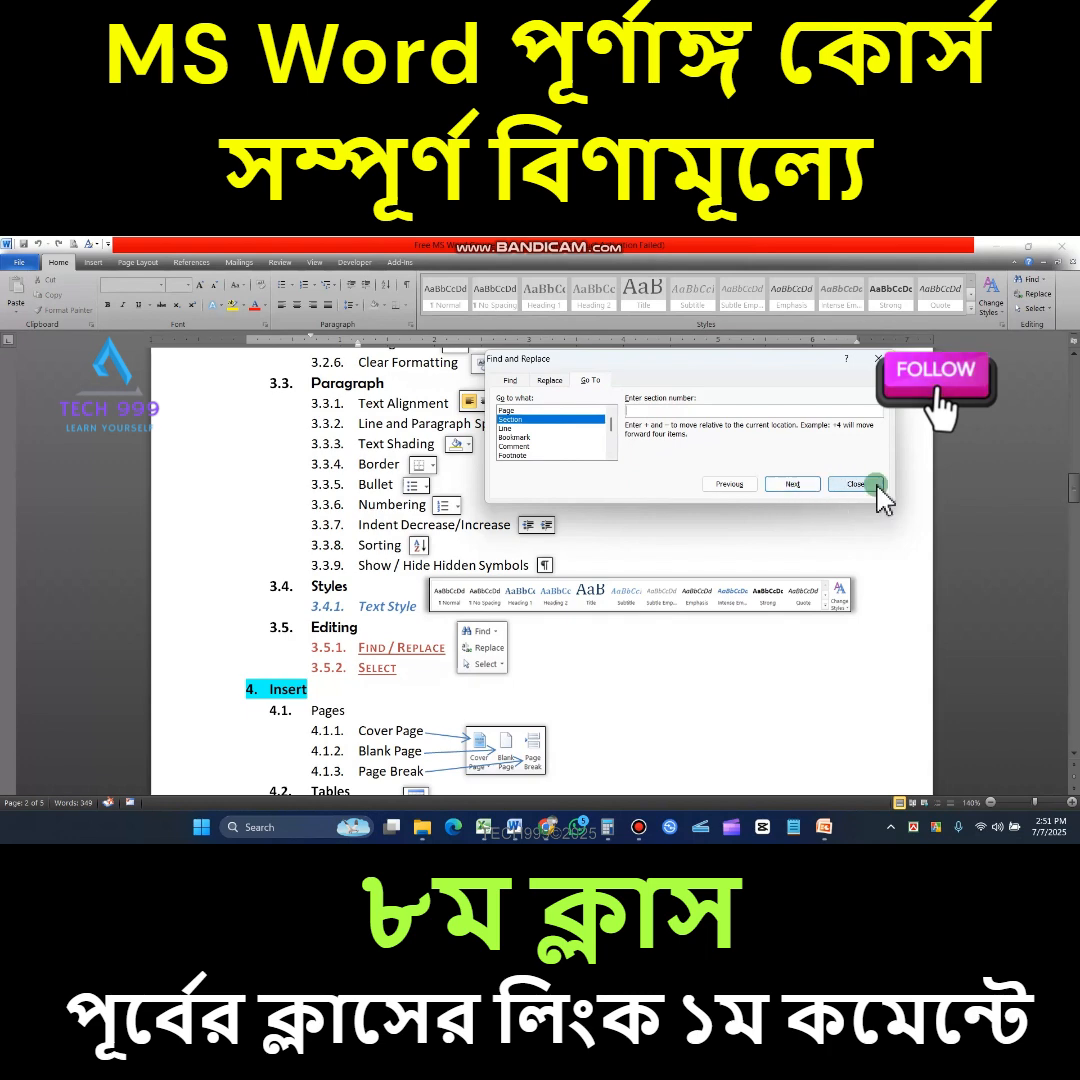
click(787, 484)
scroll(530, 447, down, 1)
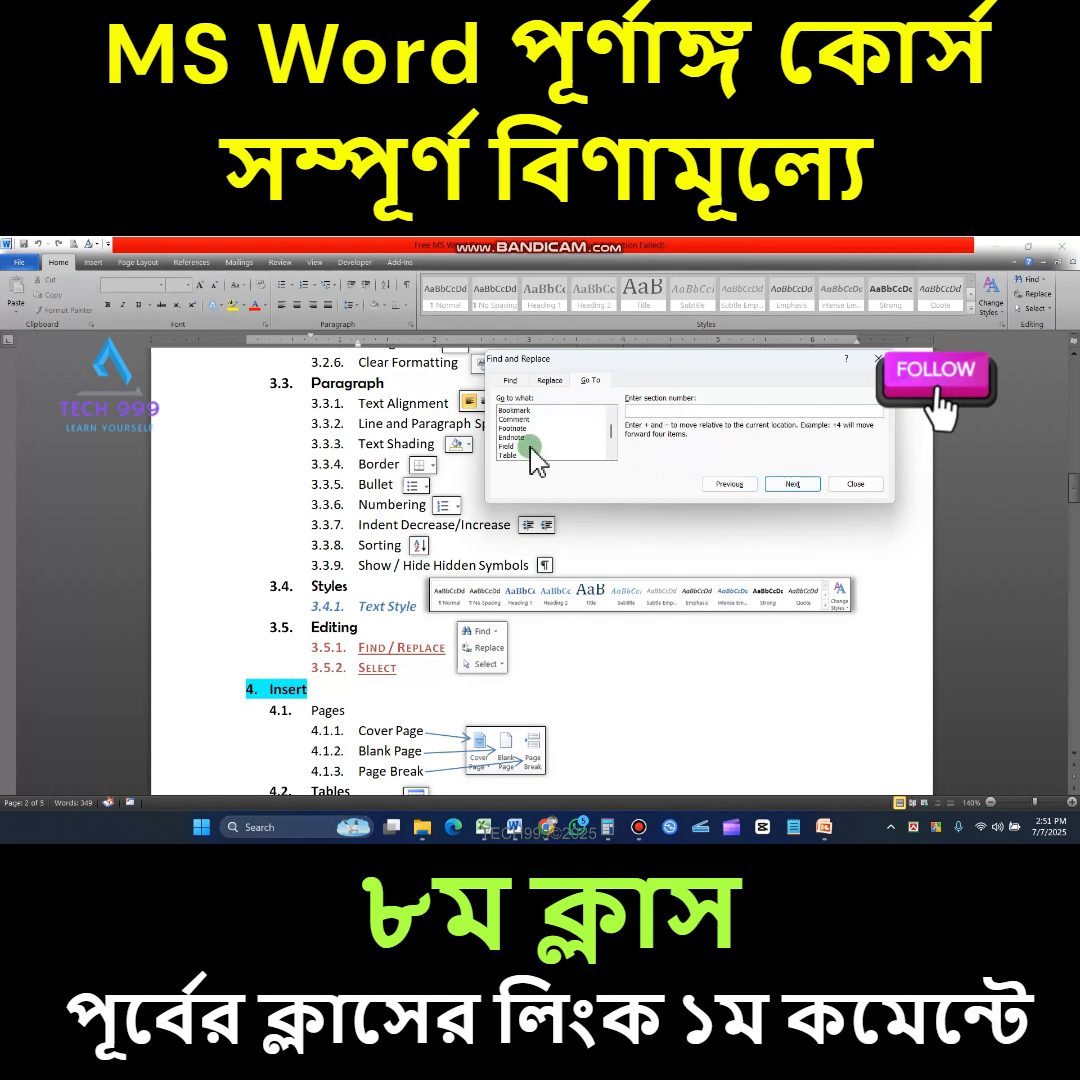
scroll(530, 455, down, 1)
click(514, 437)
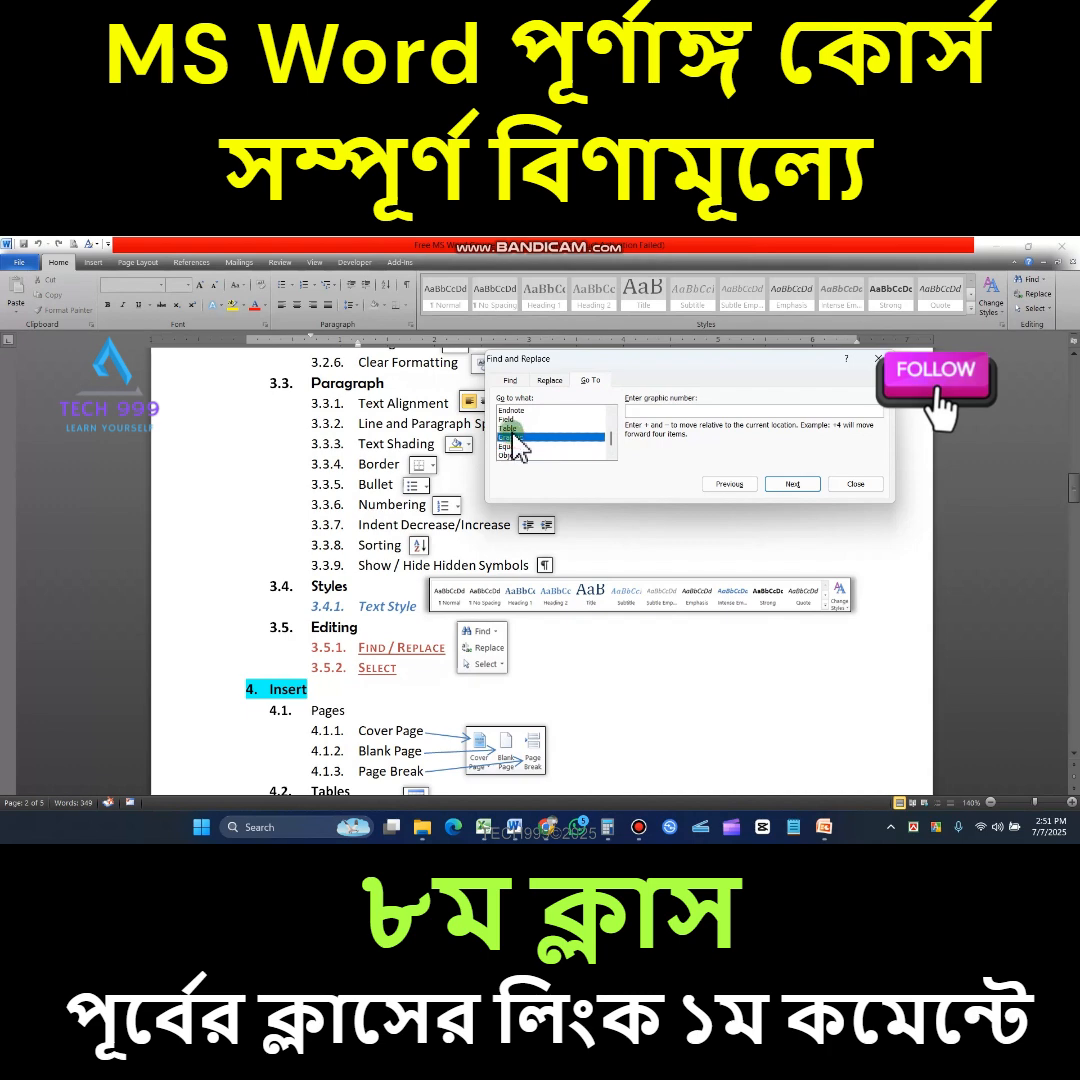
click(509, 428)
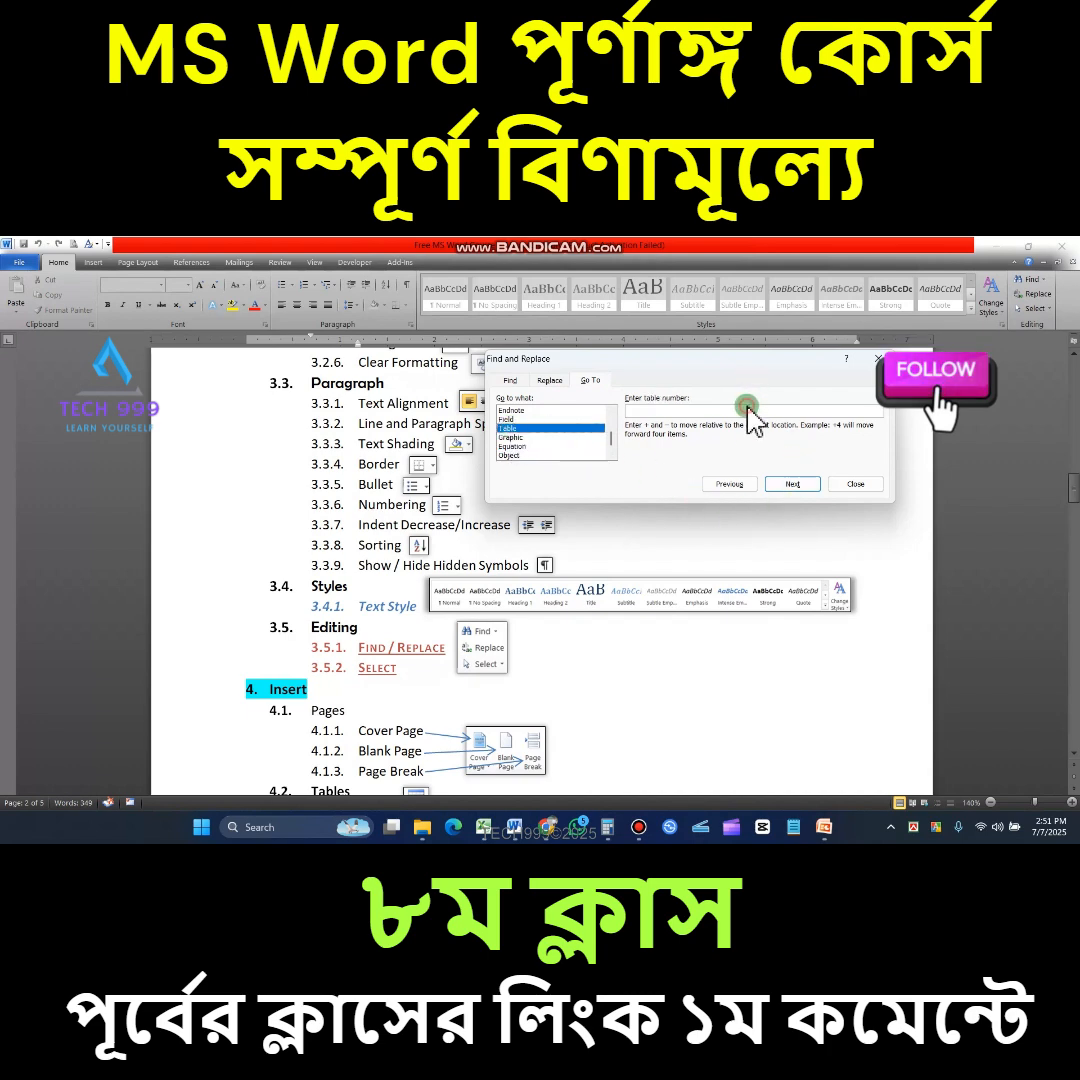
click(852, 486)
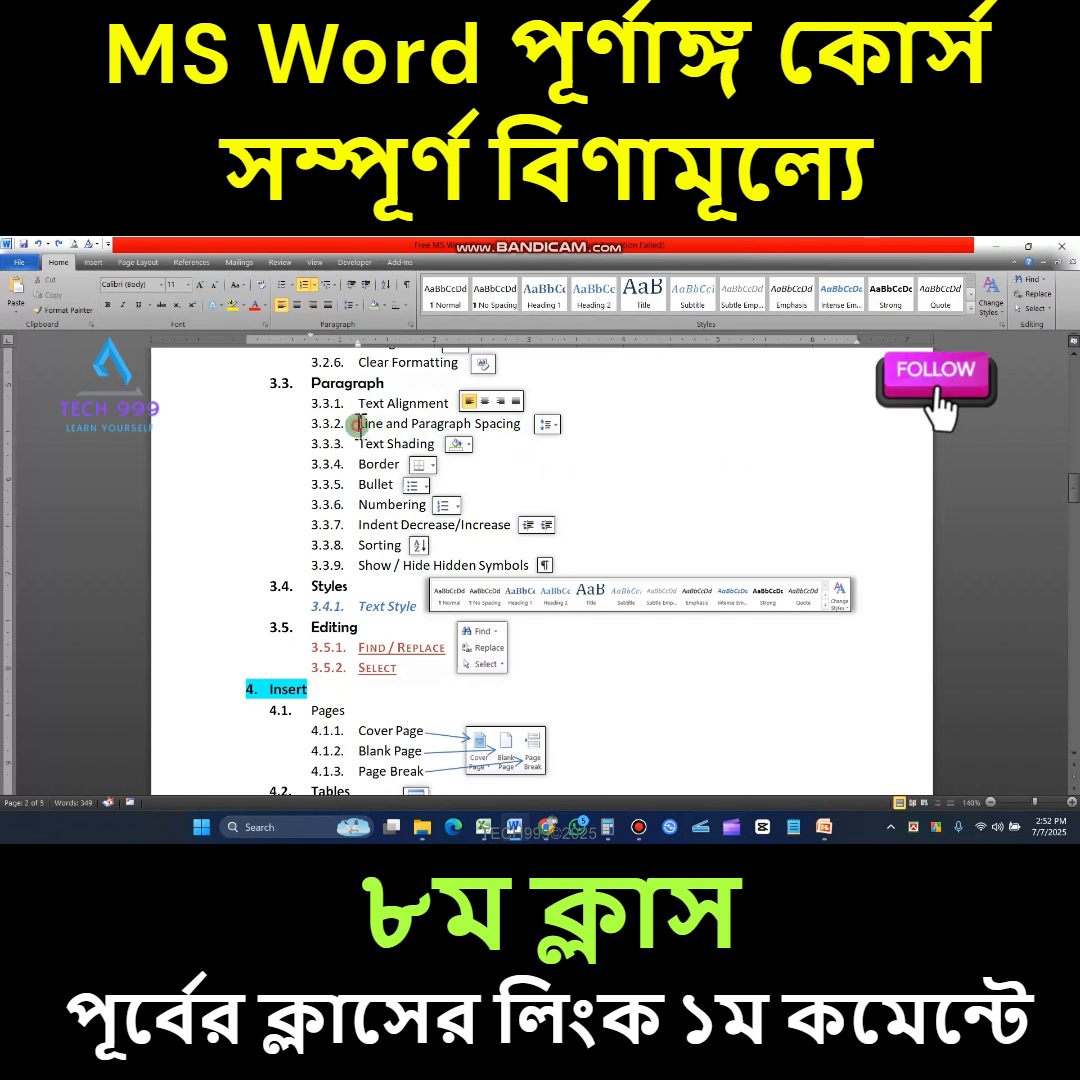
Select the outline text "Line and Paragraph Spacing" under Paragraph twice, clearing the selection each time
drag(358, 423, 518, 431)
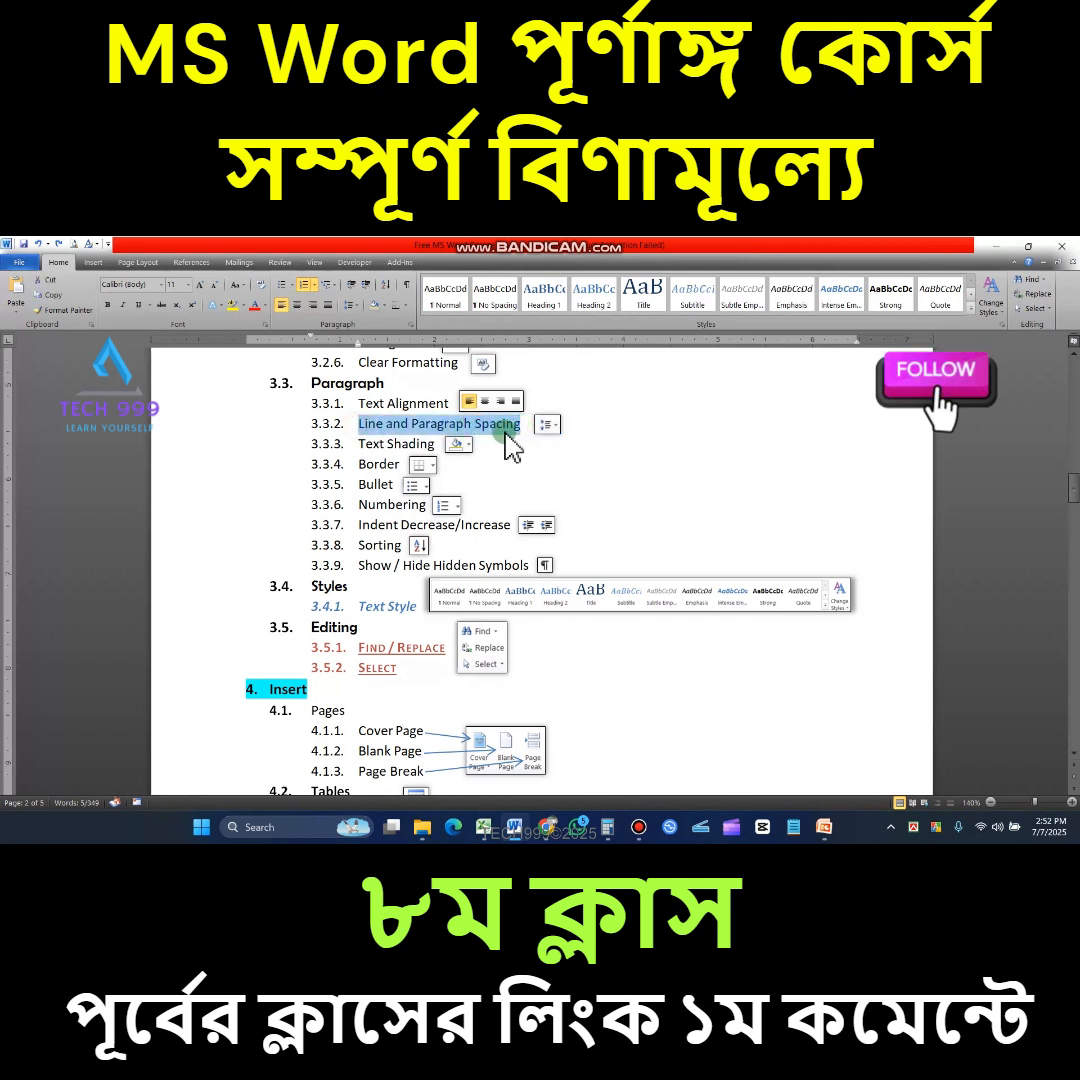
click(458, 423)
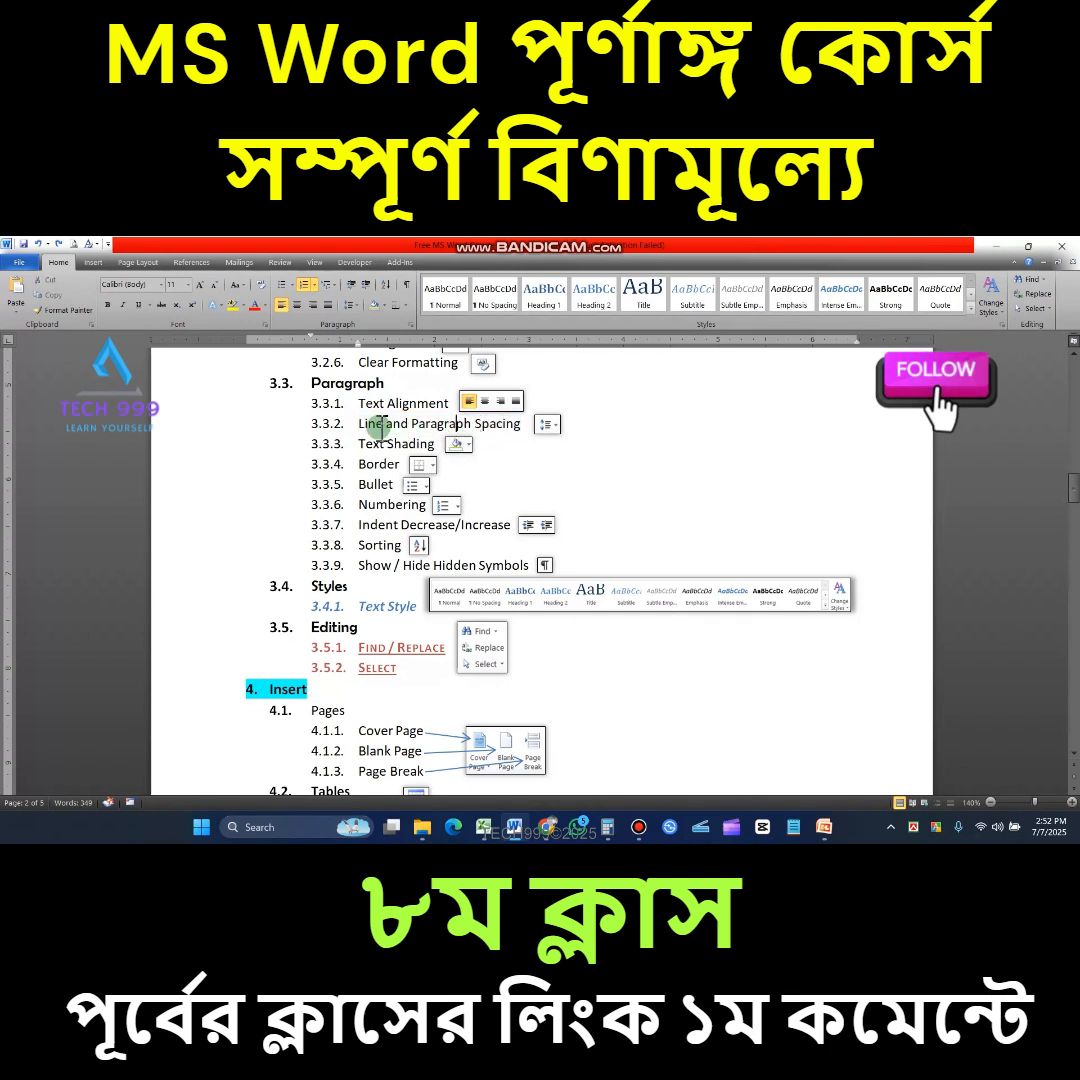
drag(359, 423, 528, 432)
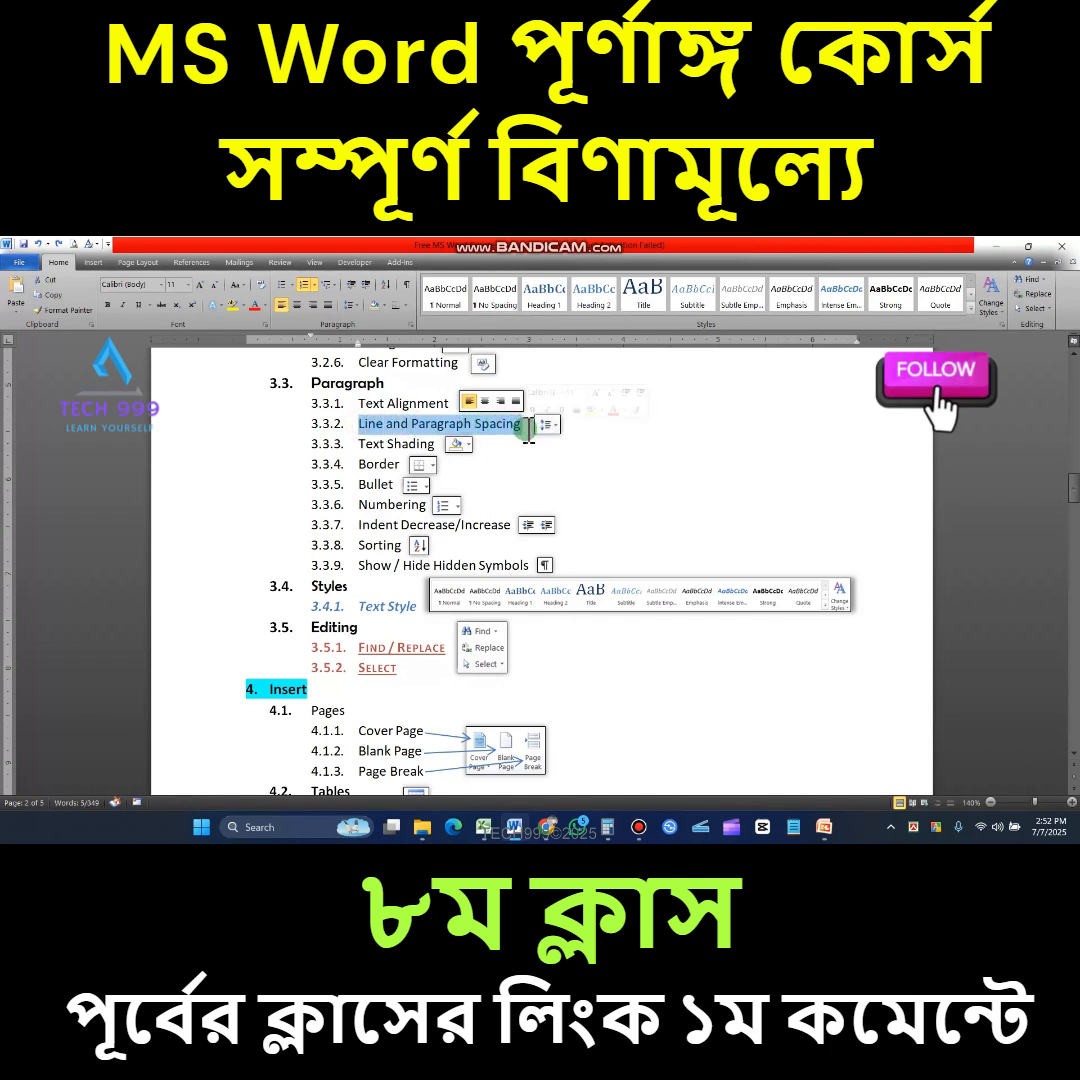
click(516, 430)
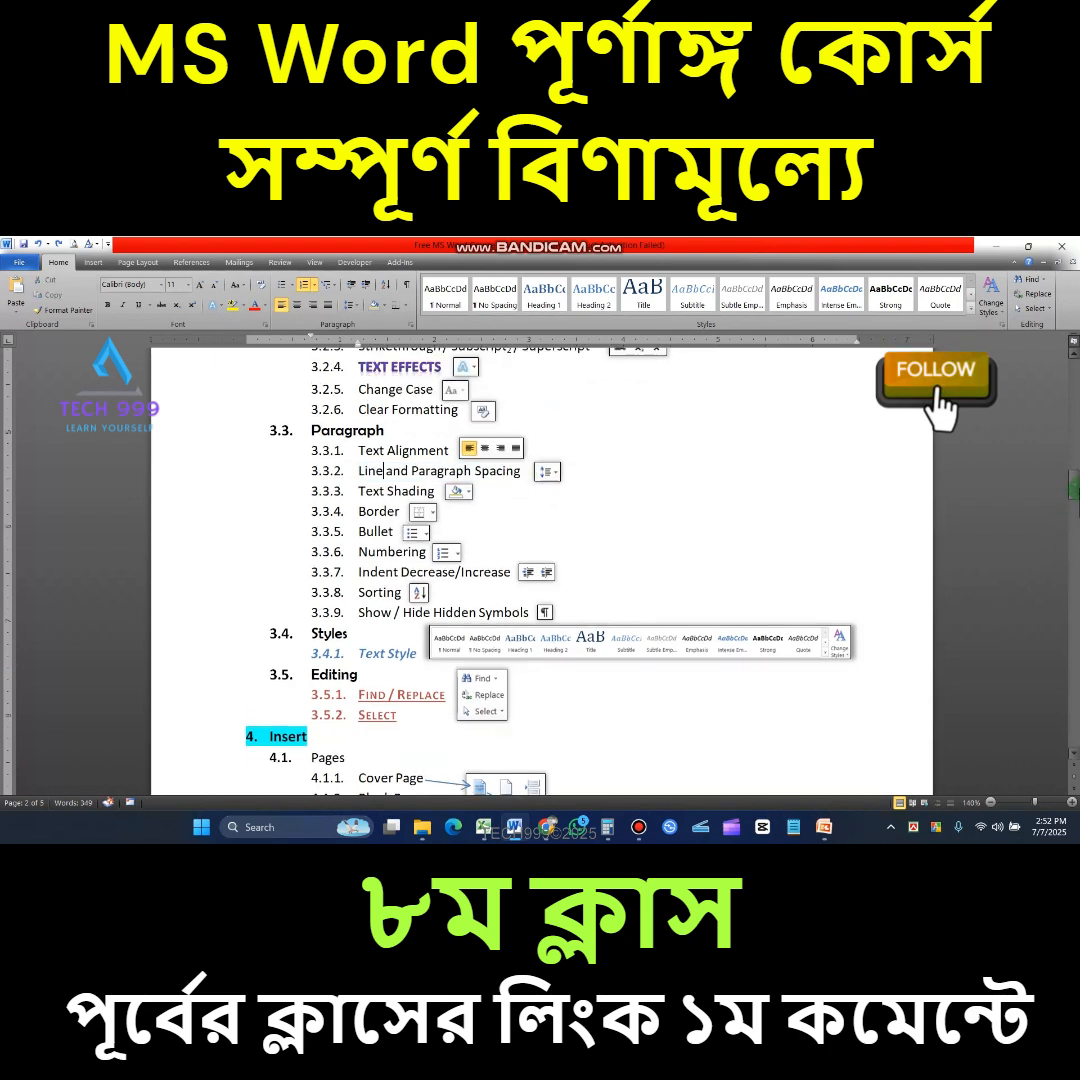
drag(1074, 486, 1075, 491)
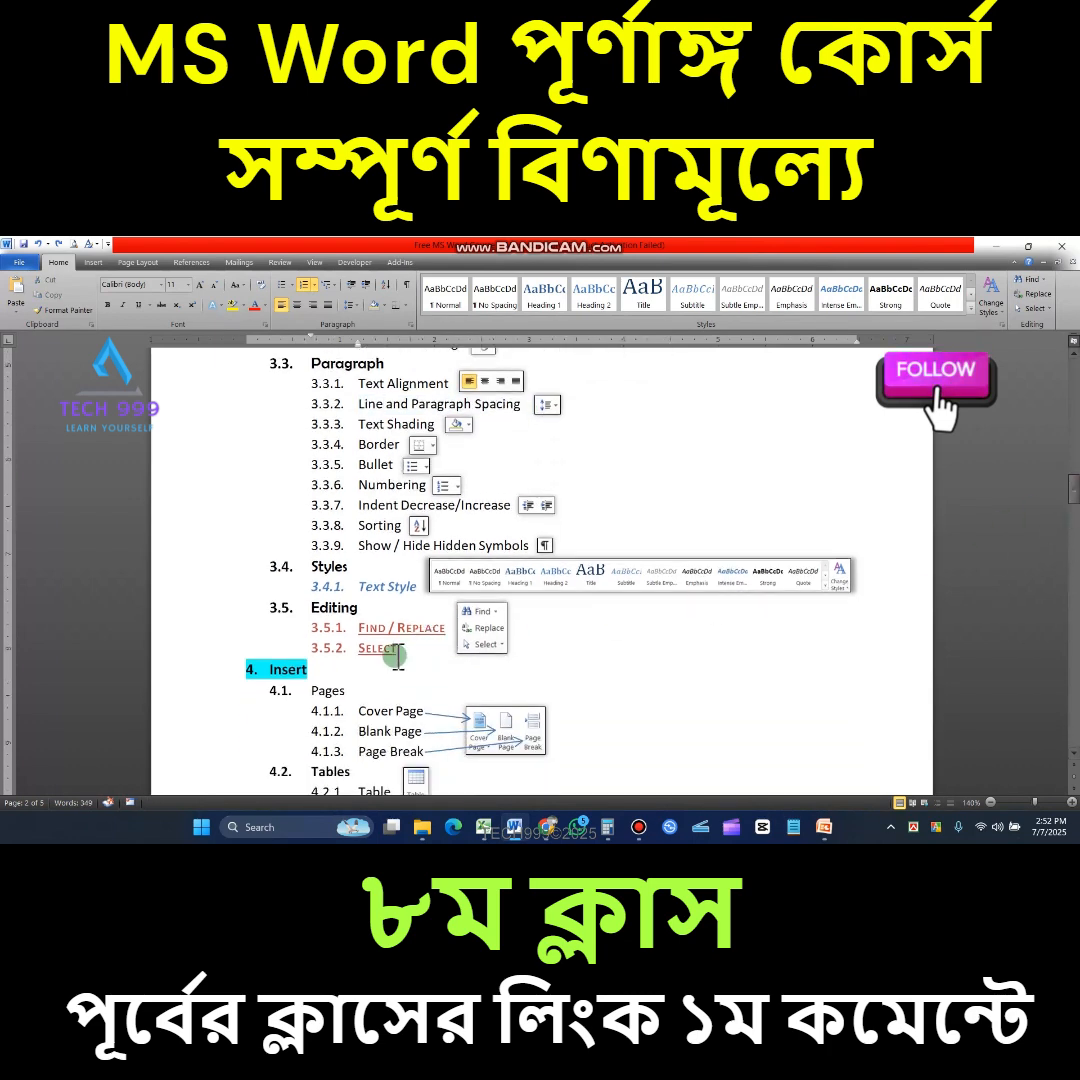
click(236, 665)
drag(236, 665, 298, 685)
click(575, 553)
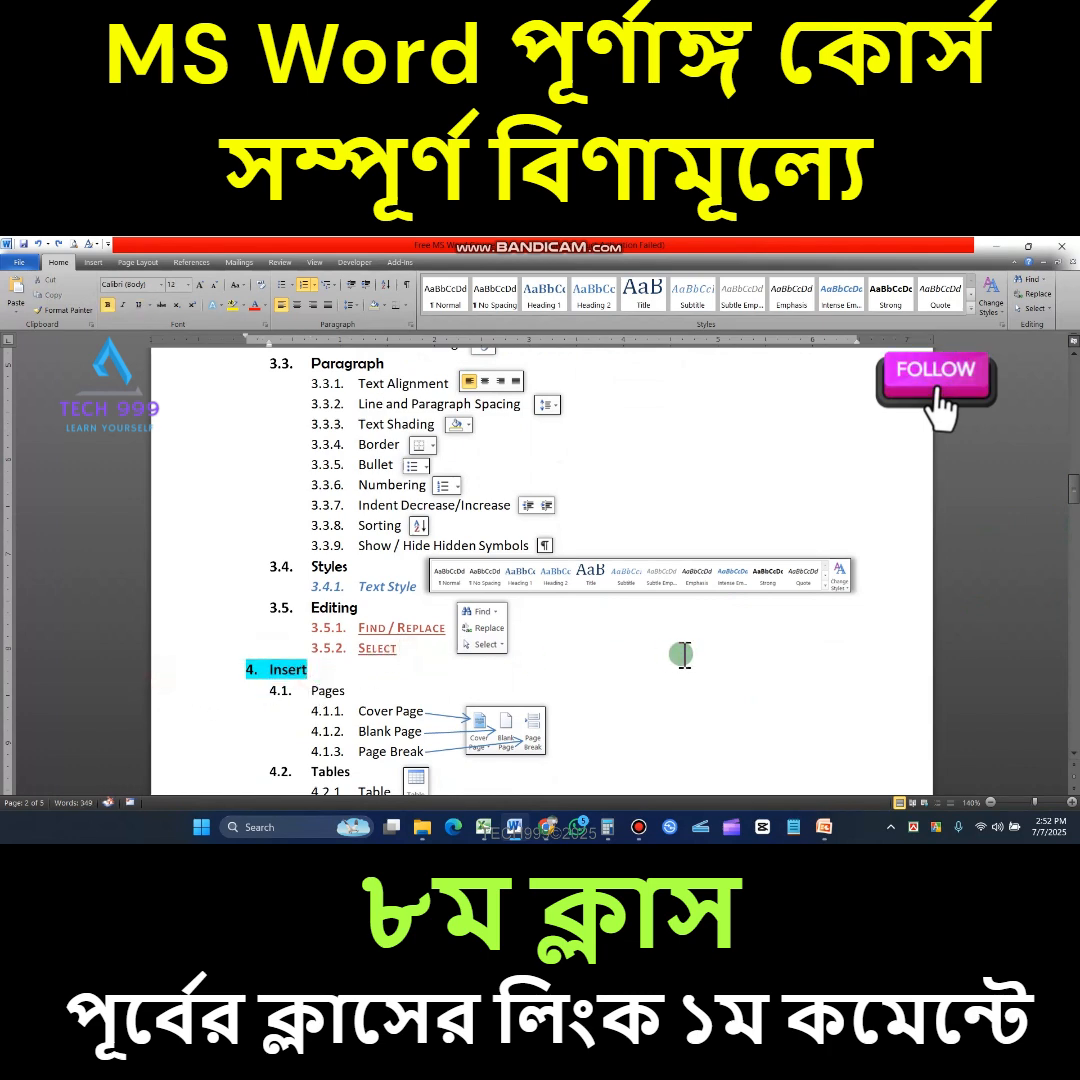
scroll(509, 690, down, 2)
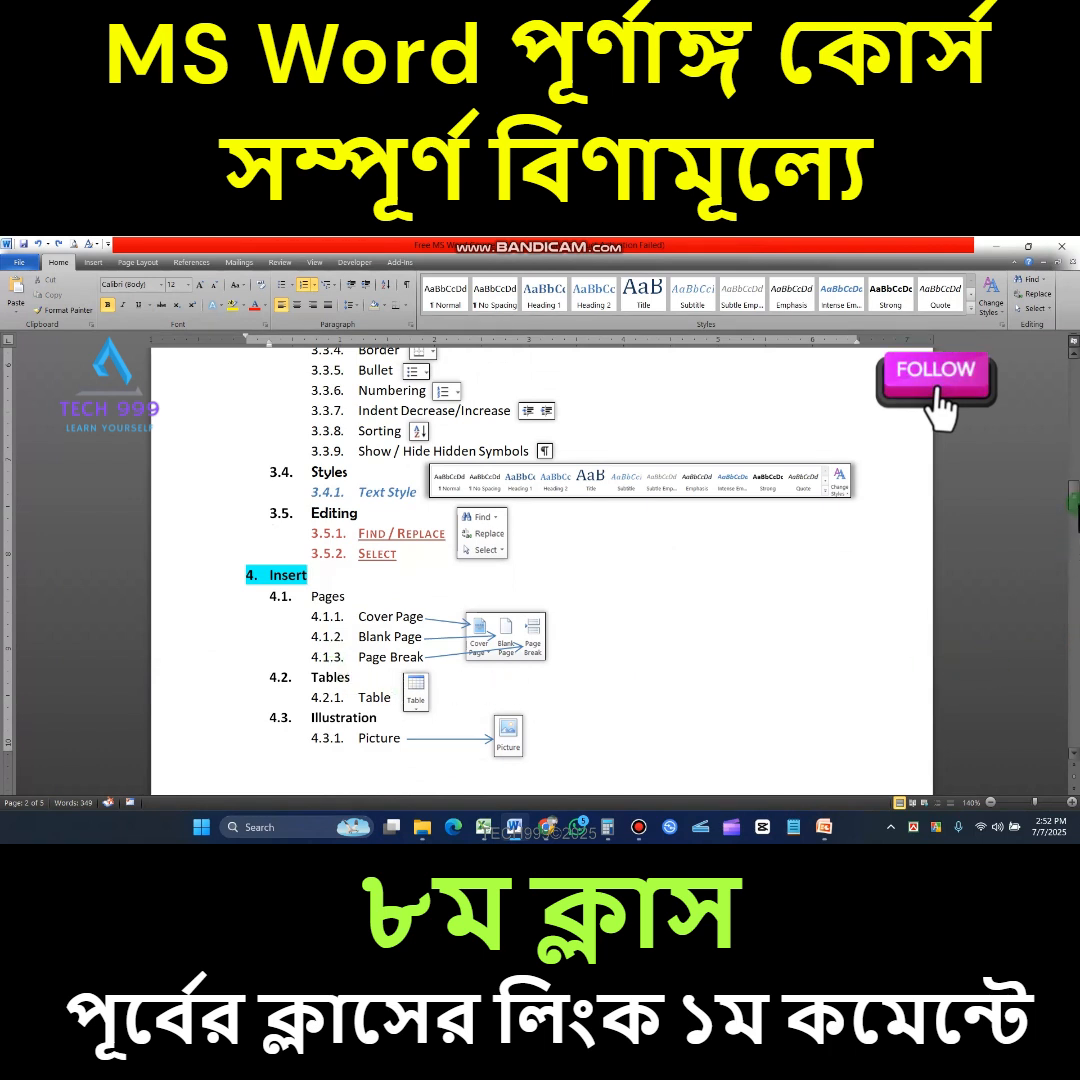
drag(1074, 497, 1074, 497)
drag(1076, 505, 1076, 500)
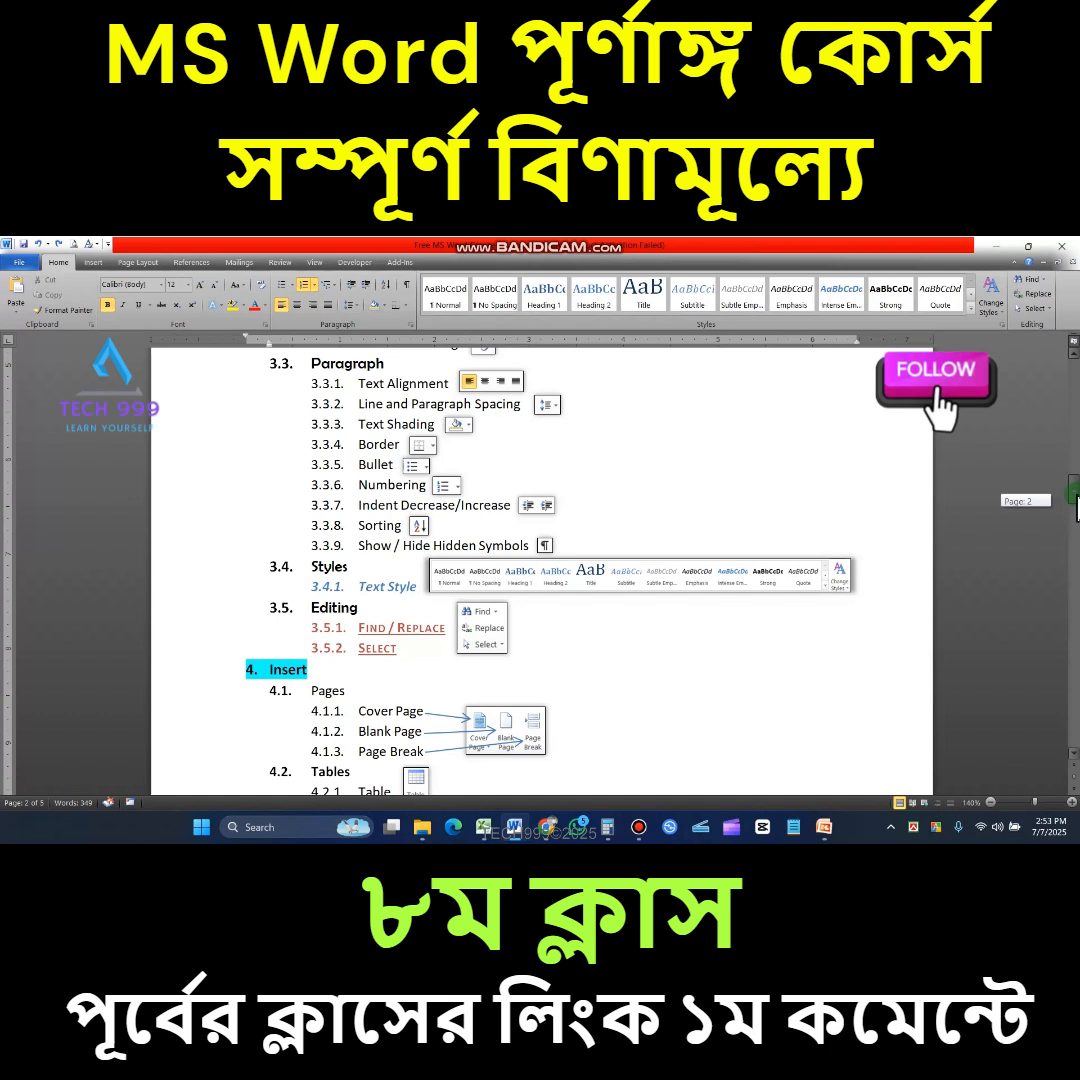
Return from the Select entry under Editing to the course title page at the start of the document
click(410, 644)
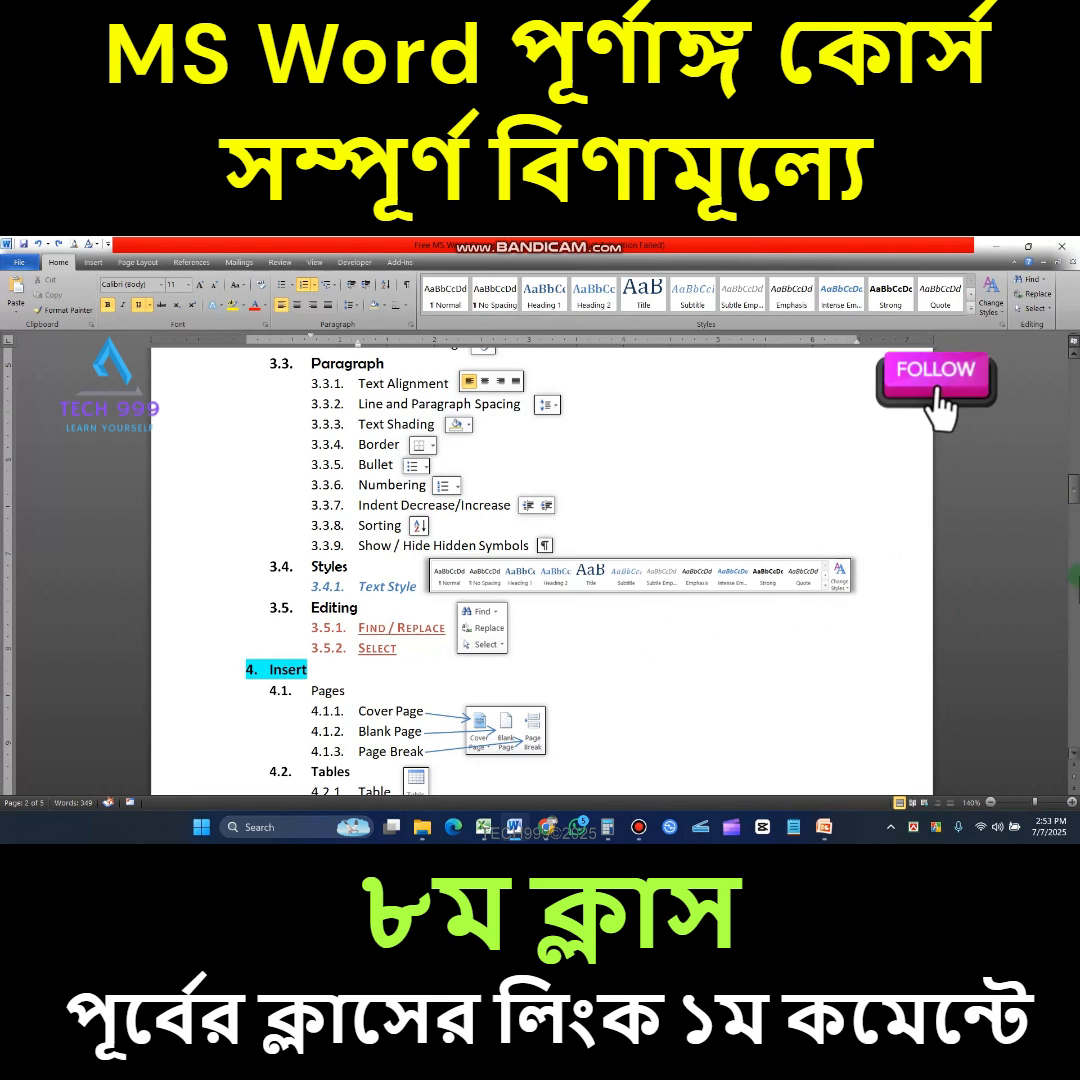
mouse_move(1074, 490)
mouse_down()
mouse_move(1075, 370)
mouse_move(1074, 386)
mouse_up()
click(702, 666)
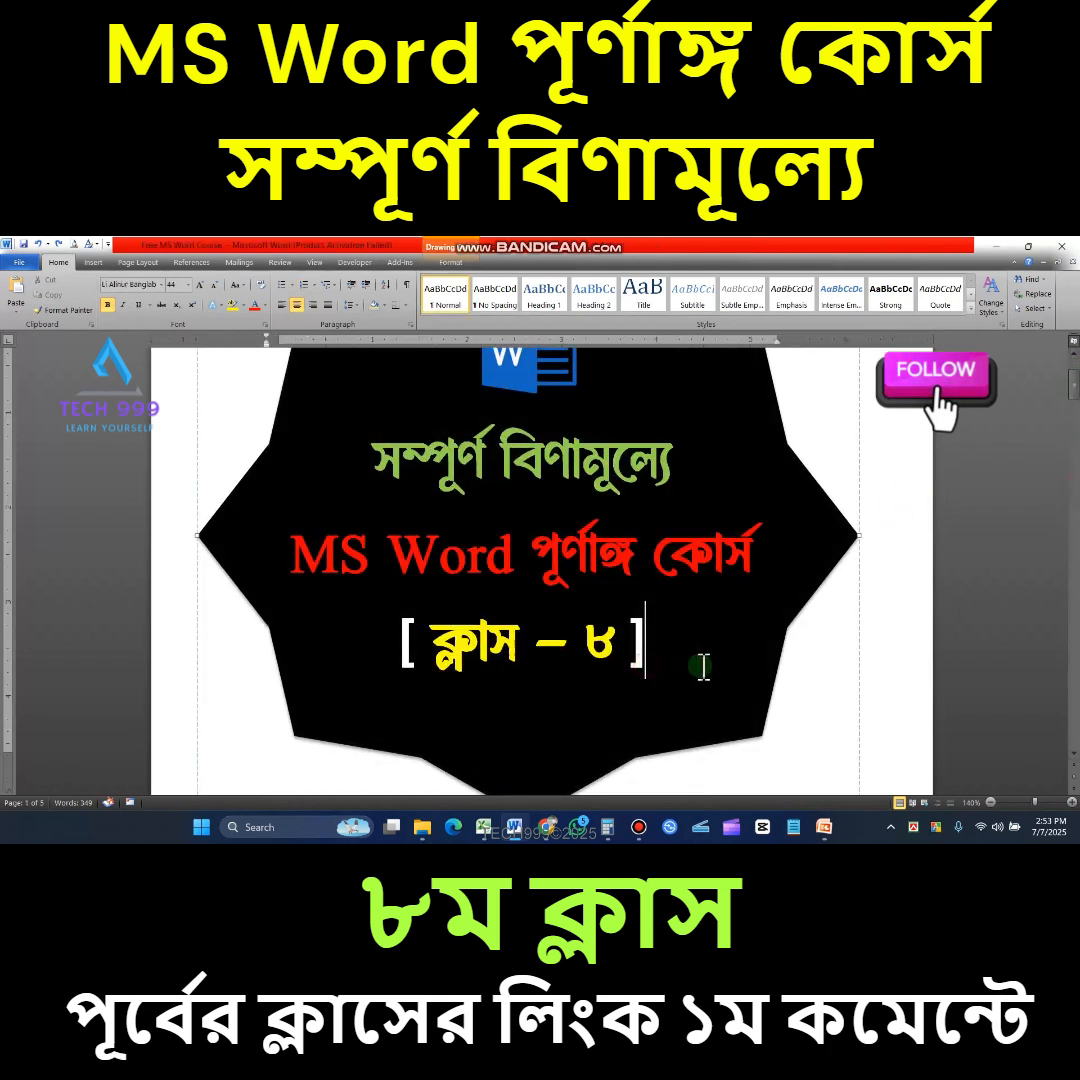
click(905, 678)
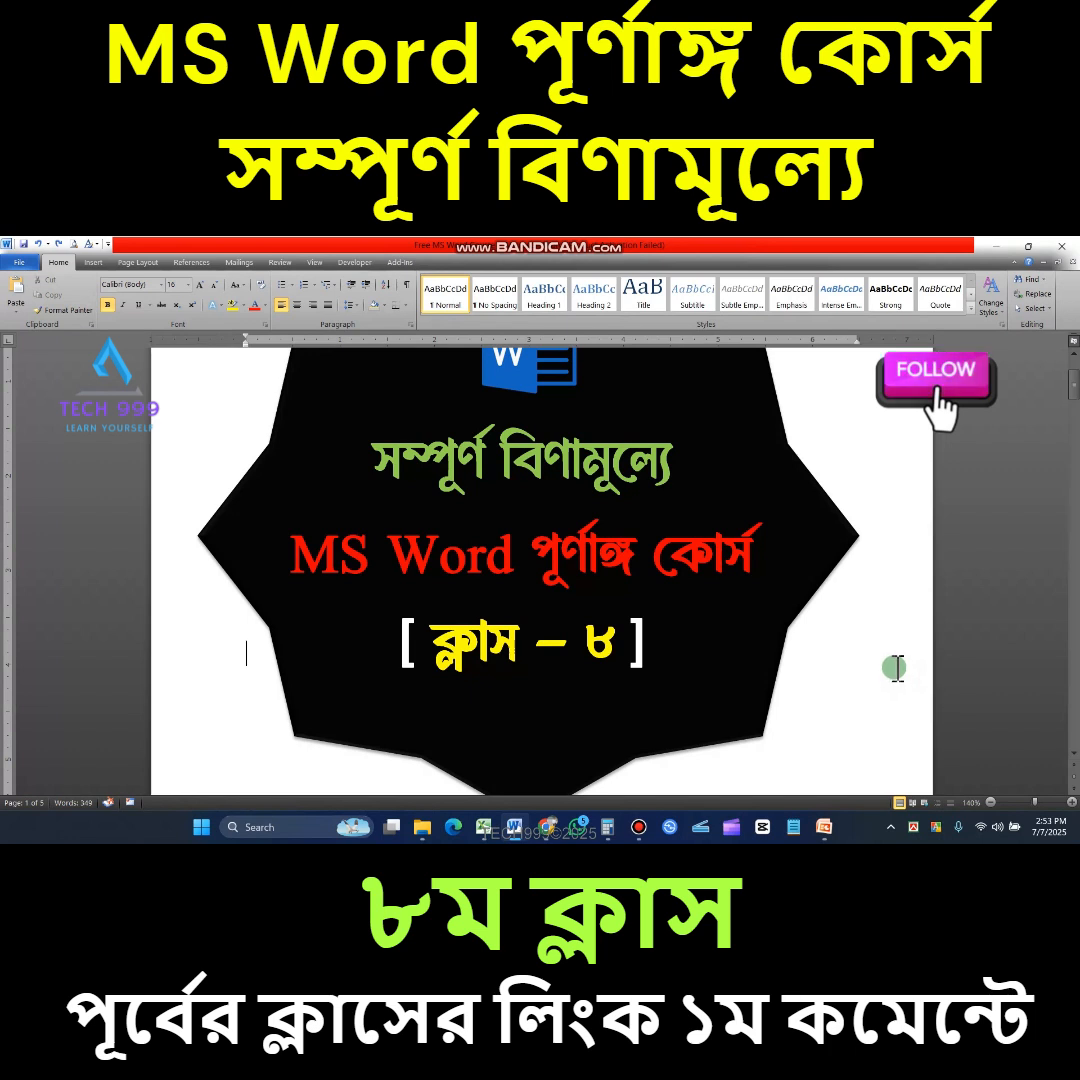
scroll(897, 668, up, 1)
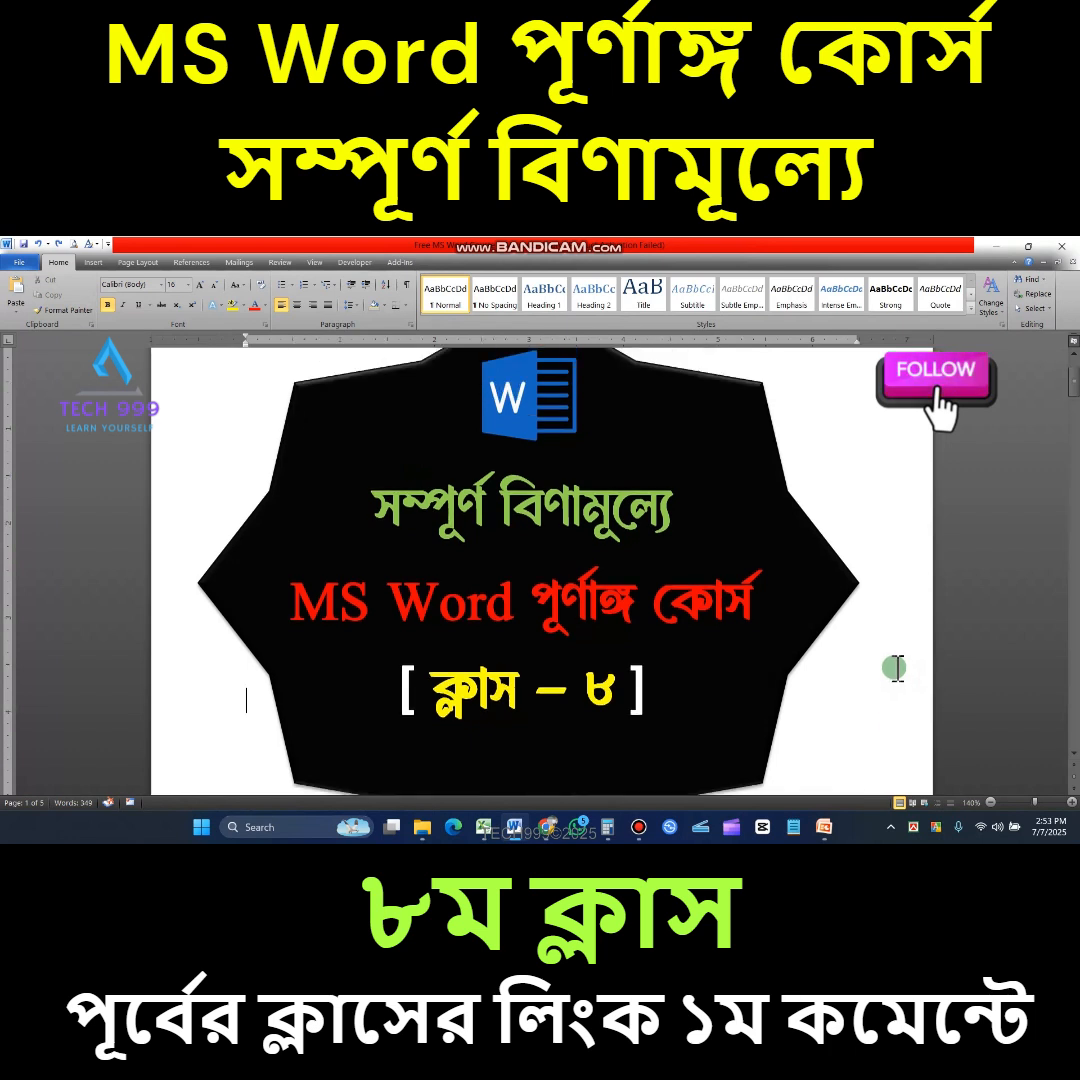